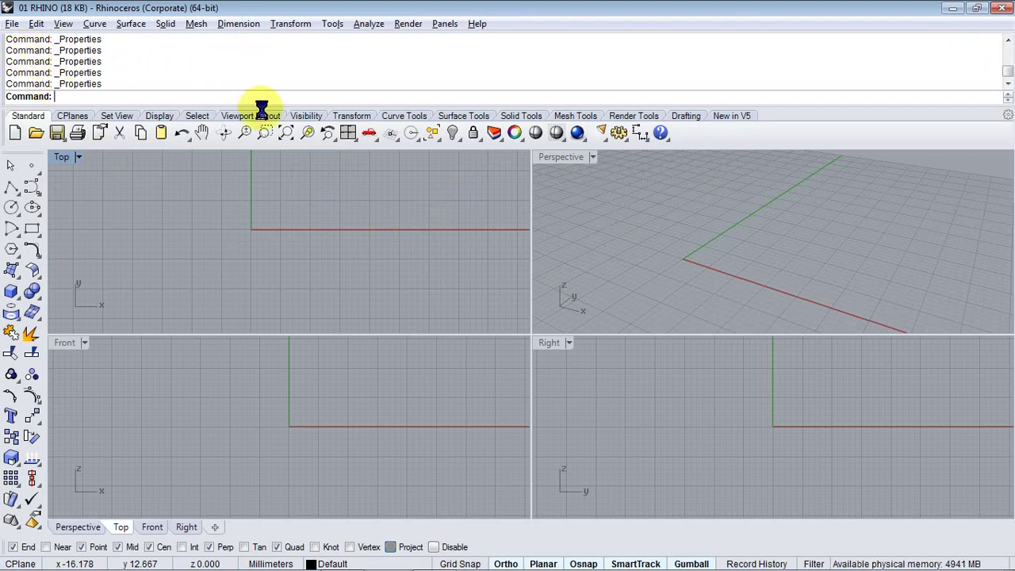
# Resize the command history area so that it is slightly taller
pyautogui.moveTo(267, 106); pyautogui.dragTo(306, 136)
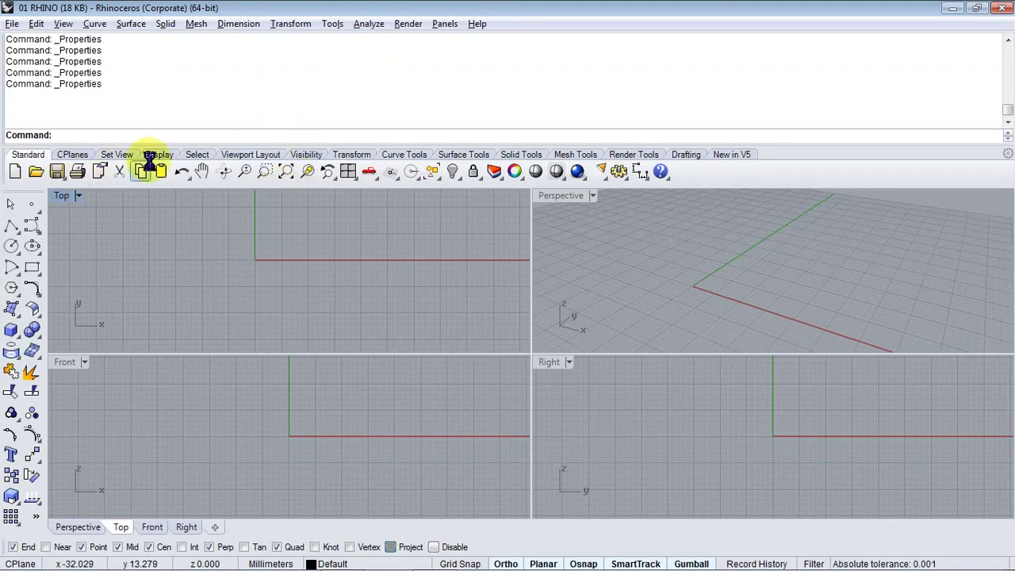
pyautogui.moveTo(170, 143); pyautogui.dragTo(170, 107)
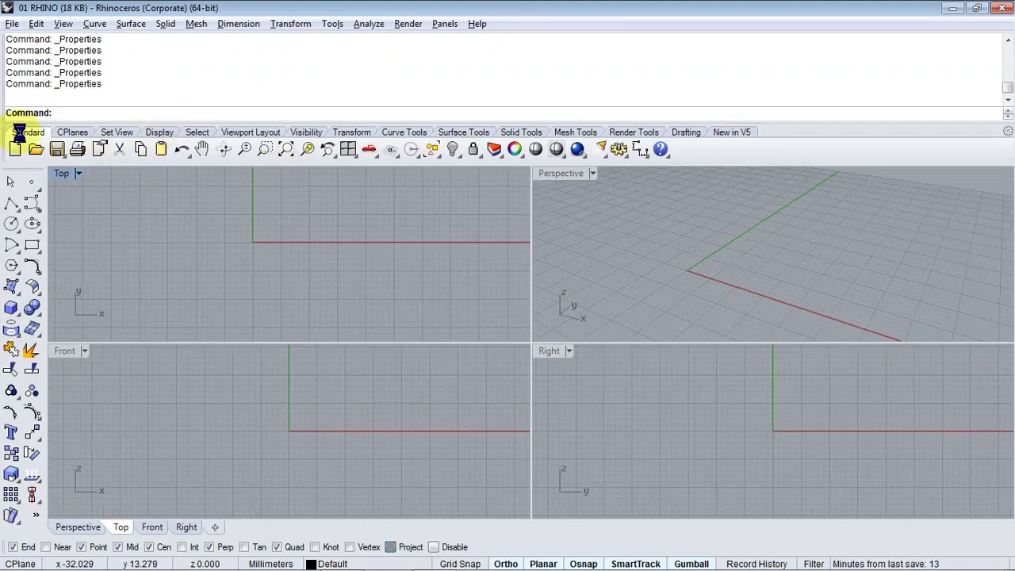
# Look through the CPlanes, Set View, Display, Select and Viewport Layout tool sets, returning to the Standard set
pyautogui.click(75, 132)
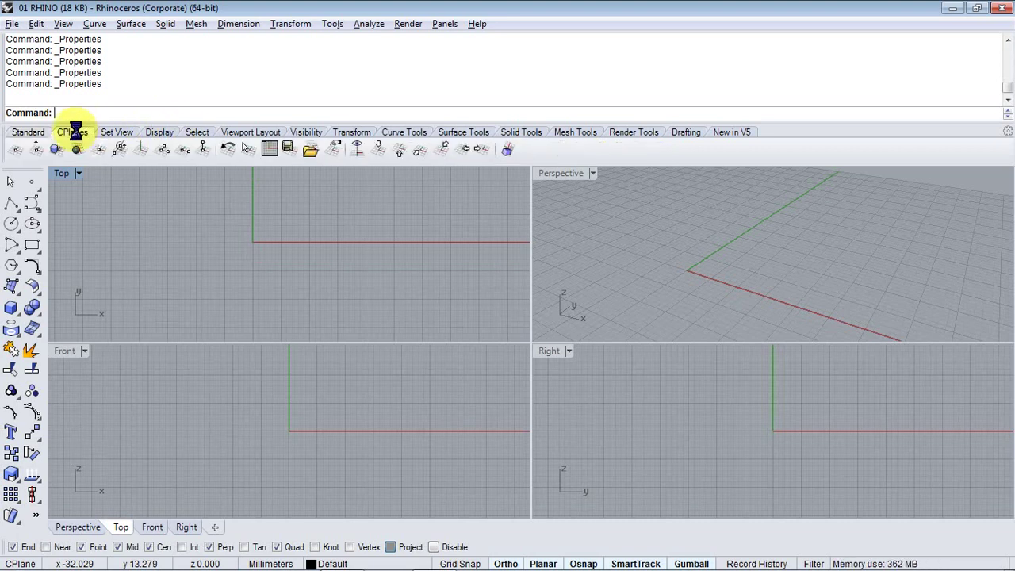
pyautogui.click(117, 132)
pyautogui.click(161, 132)
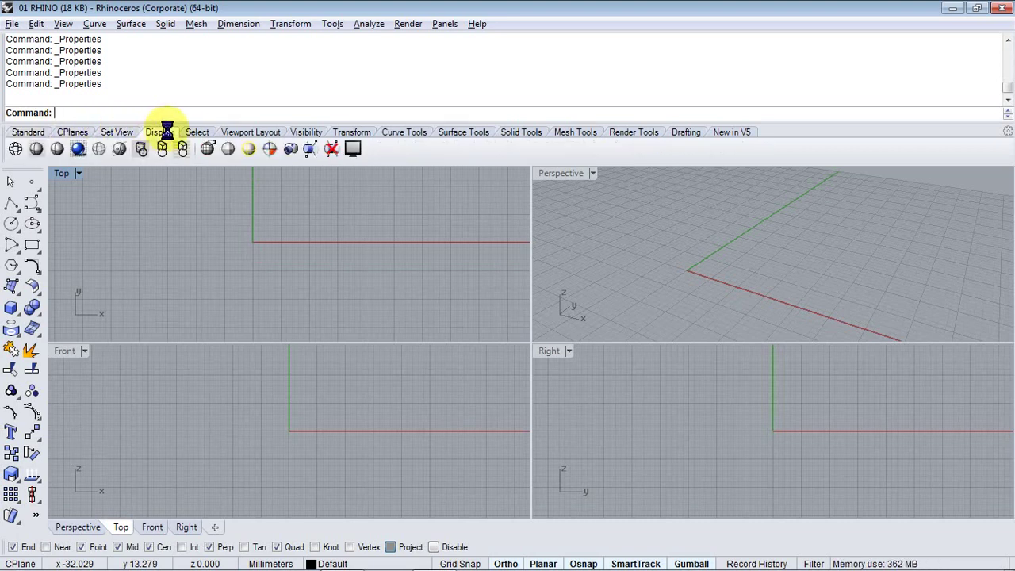
pyautogui.click(201, 132)
pyautogui.click(252, 132)
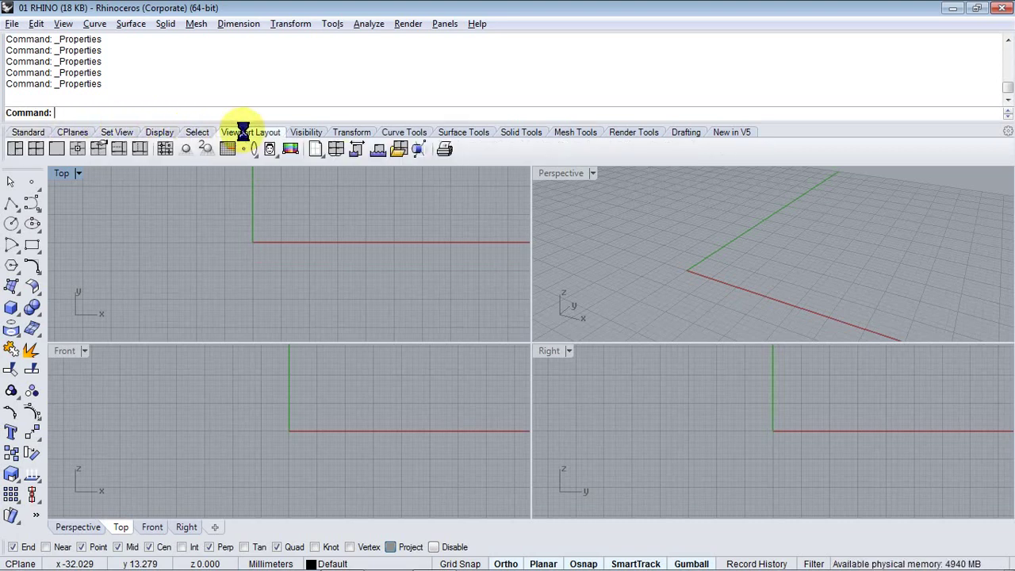
pyautogui.click(24, 132)
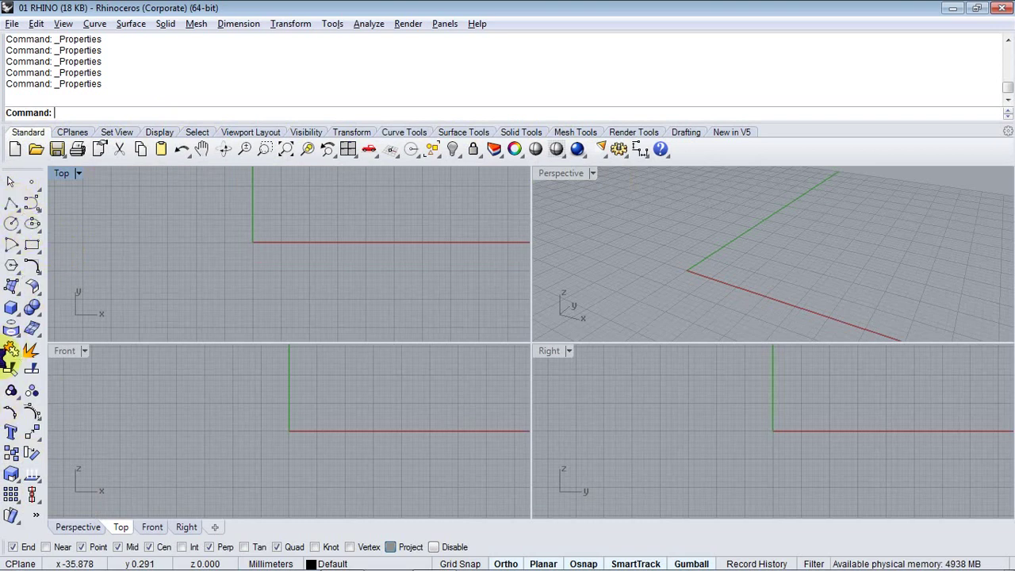
pyautogui.click(111, 132)
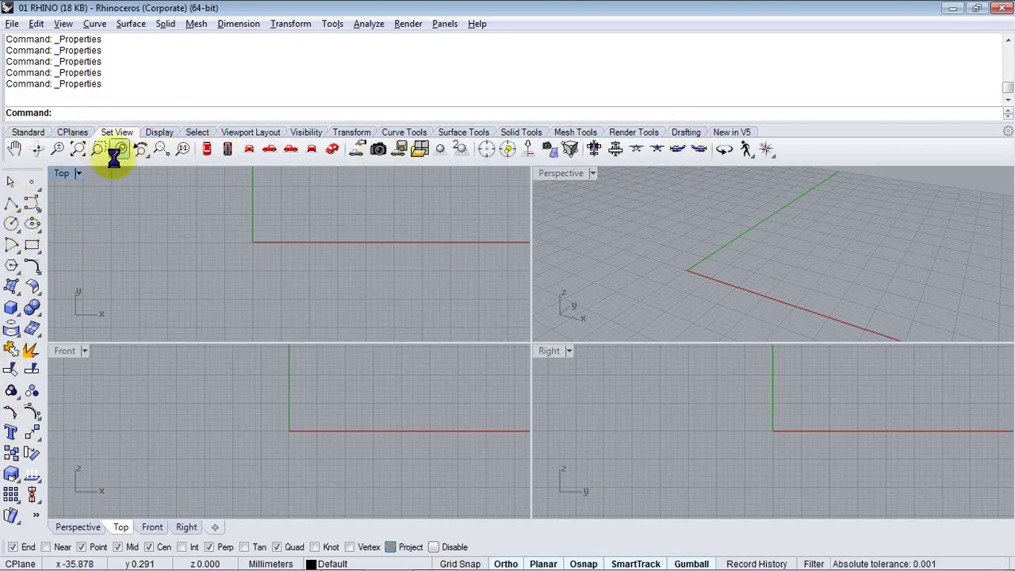
pyautogui.click(31, 131)
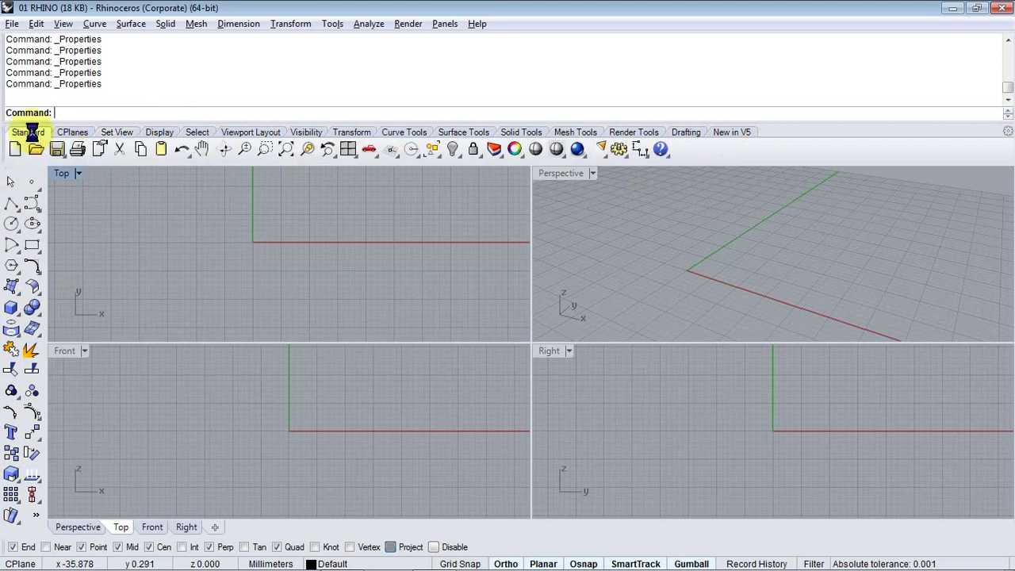
# Activate the Perspective, Front and Right viewports in turn, ending with the Top viewport active
pyautogui.click(776, 247)
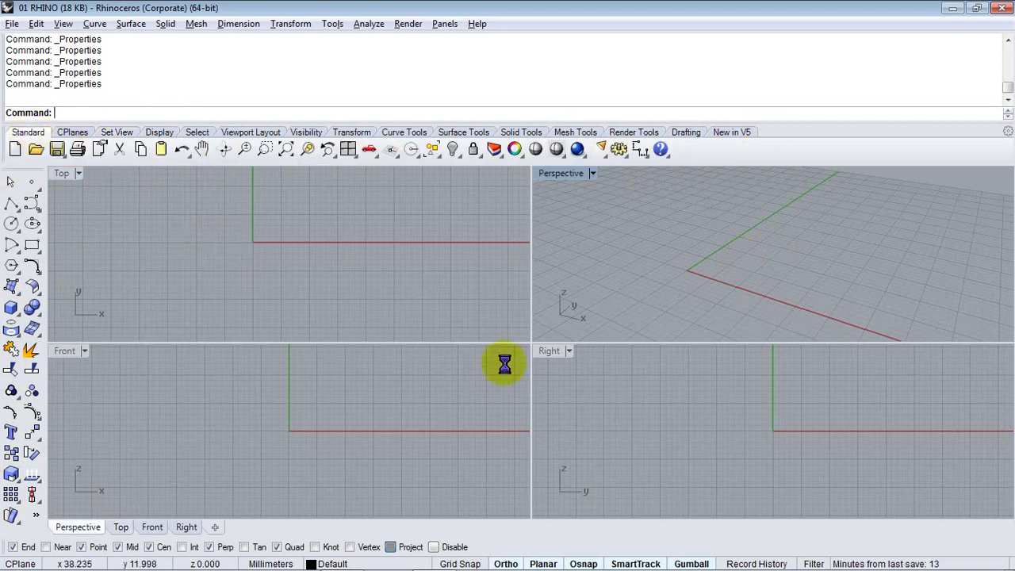
pyautogui.click(440, 391)
pyautogui.click(667, 394)
pyautogui.click(394, 267)
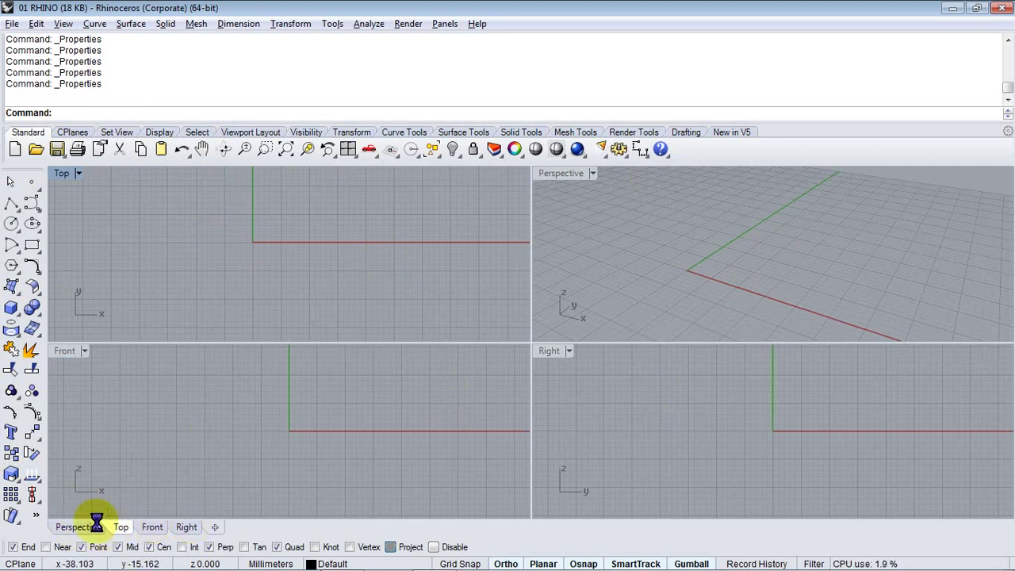
pyautogui.click(22, 547)
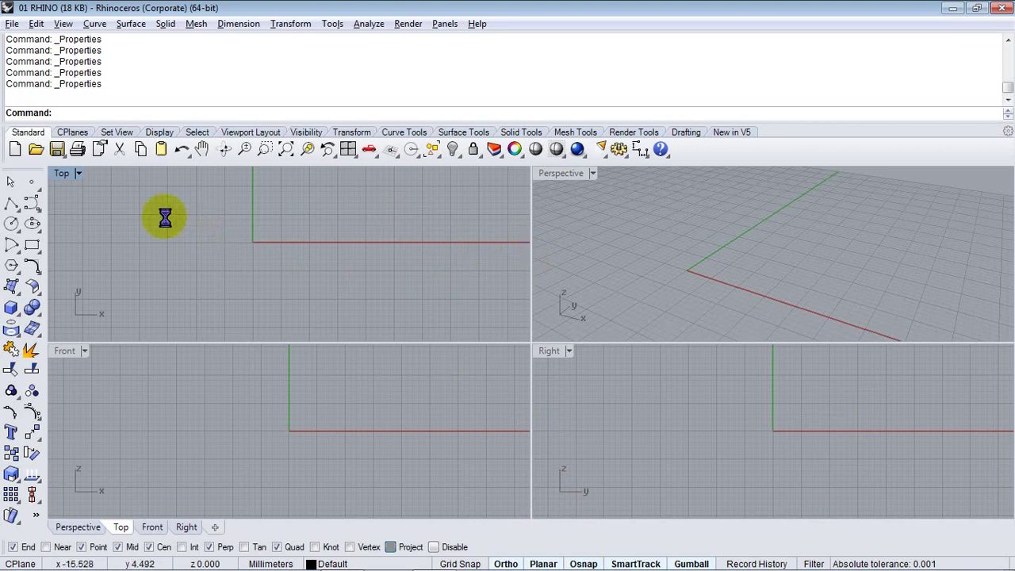
# Maximize the Top viewport and bring the positive X and Y axes into view
pyautogui.doubleClick(62, 173)
pyautogui.scroll(3, 476, 302)
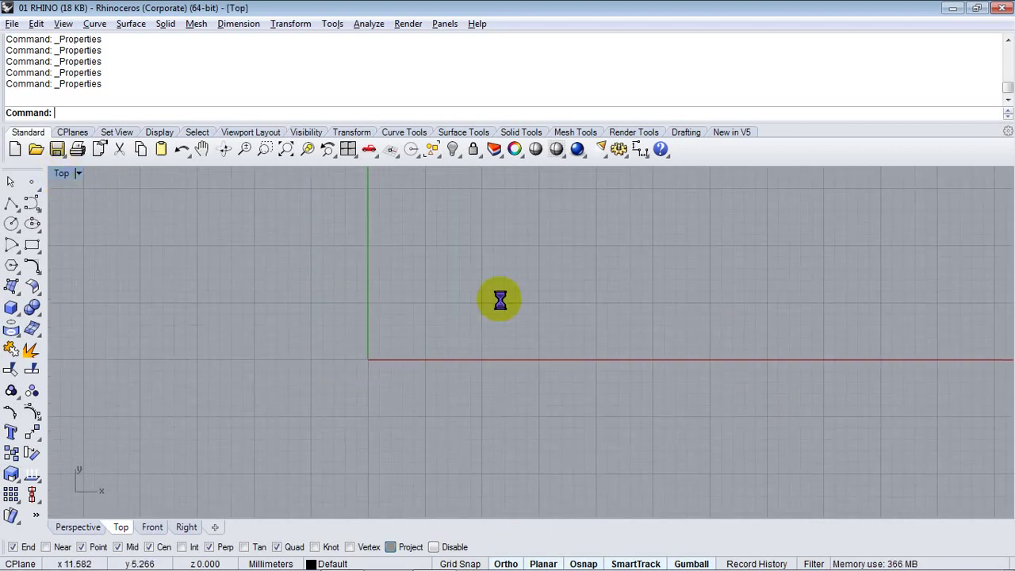
pyautogui.scroll(-3, 442, 334)
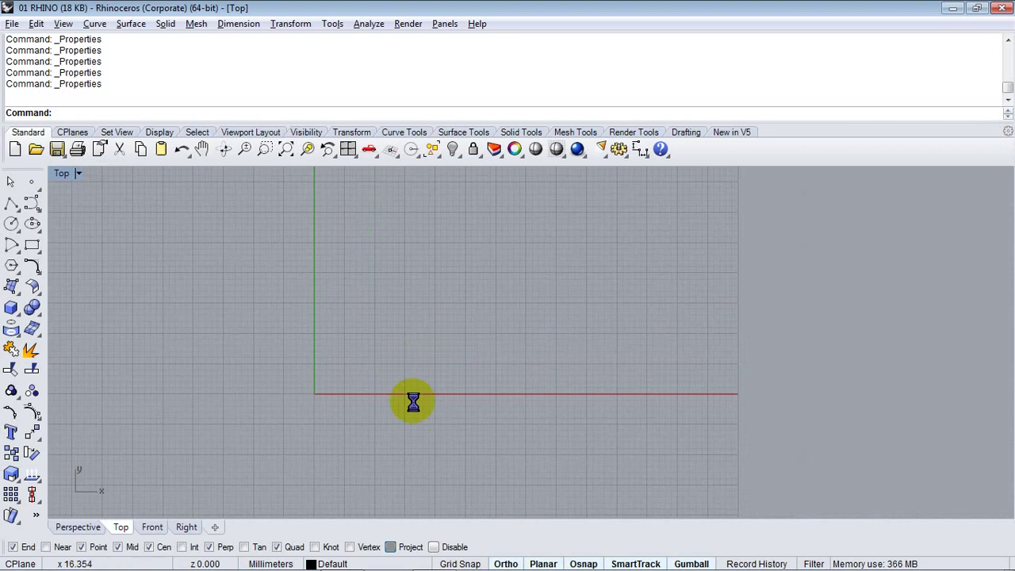
pyautogui.moveTo(355, 339); pyautogui.dragTo(421, 339, button='right')
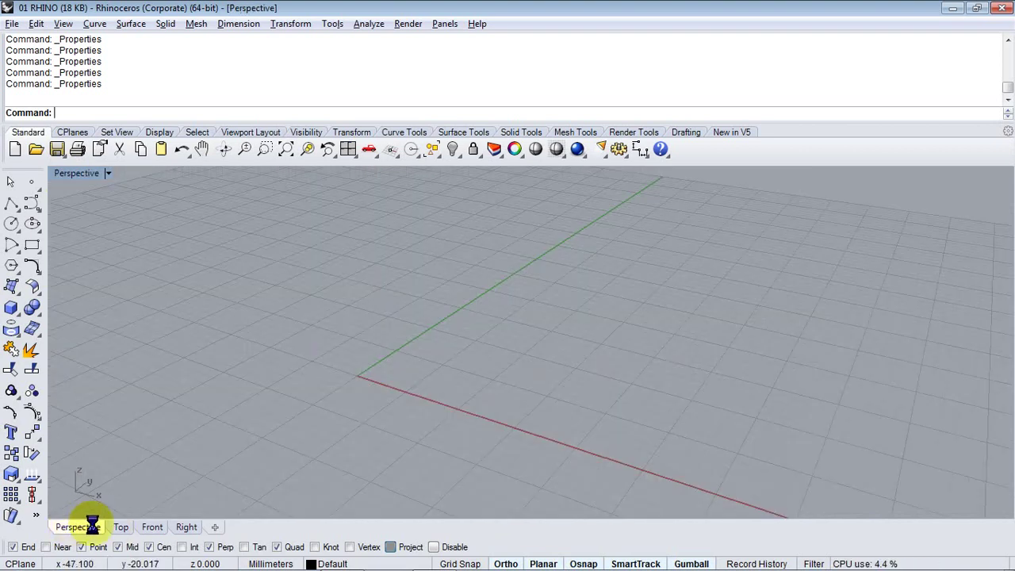
# View the Front, Right and Perspective viewports maximized one after another, returning to the Top viewport
pyautogui.click(120, 527)
pyautogui.click(152, 527)
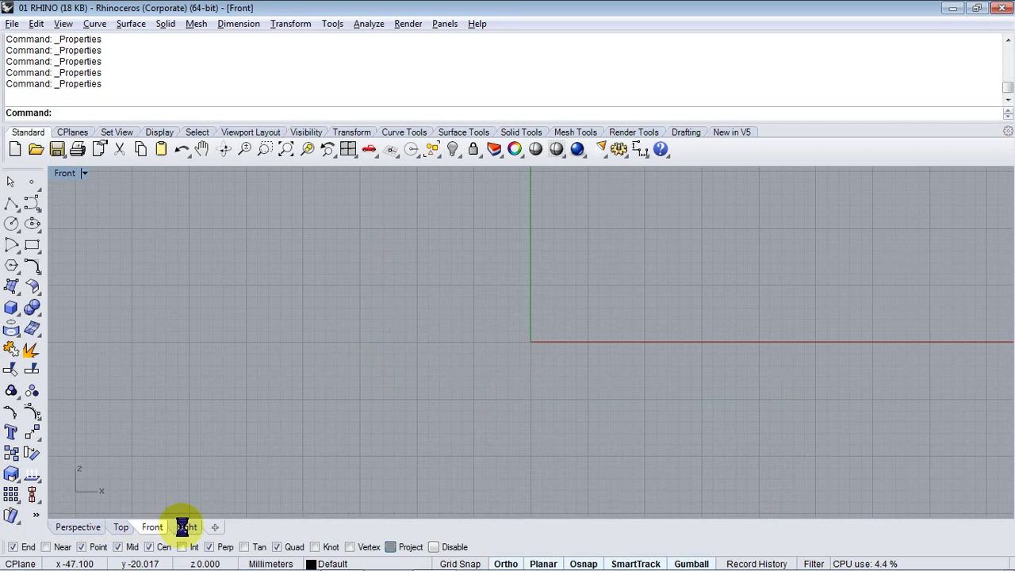
pyautogui.click(186, 526)
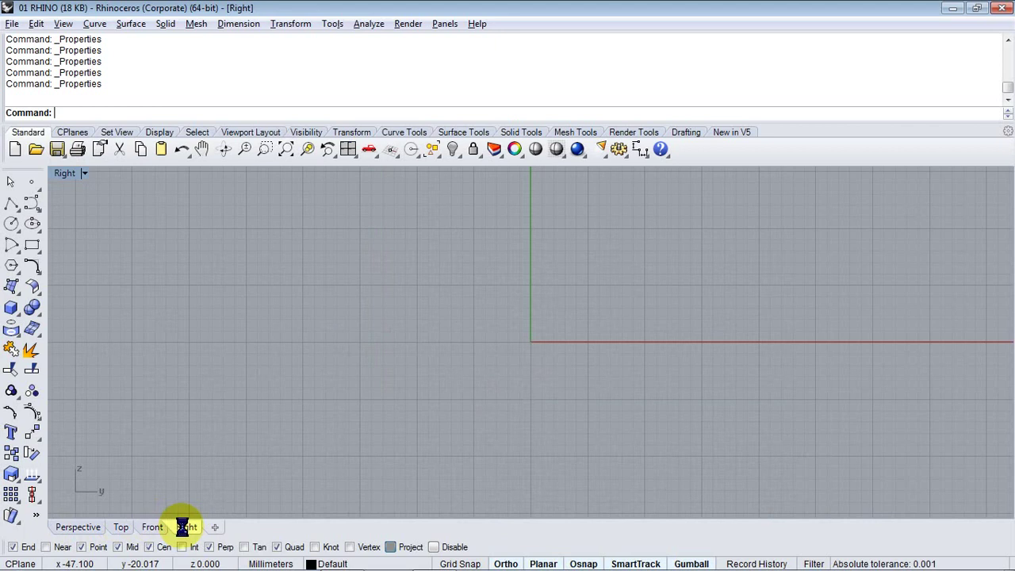
pyautogui.click(77, 527)
pyautogui.click(123, 527)
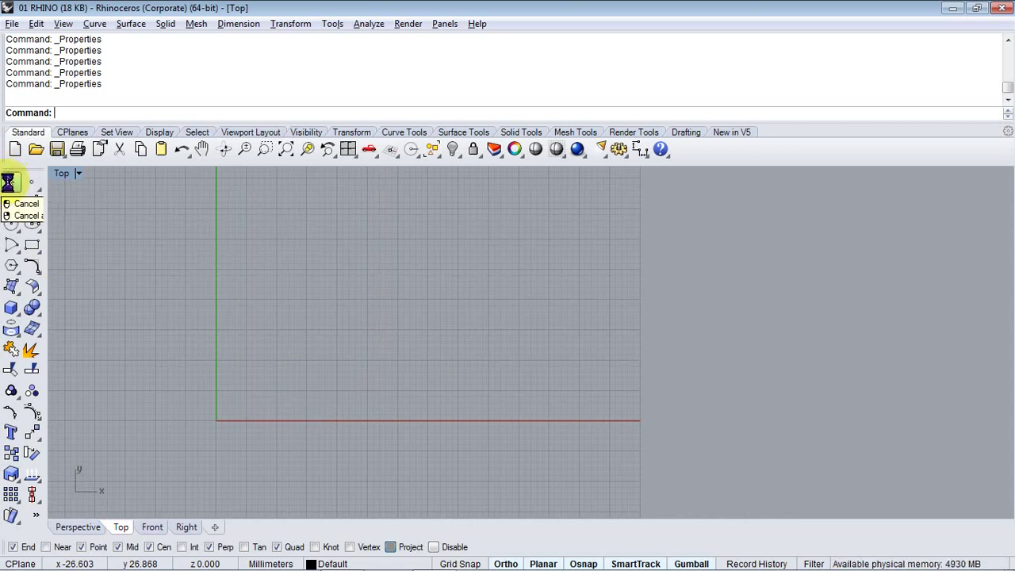
# Place a single point object near the origin in the Top viewport and delete it
pyautogui.click(8, 182)
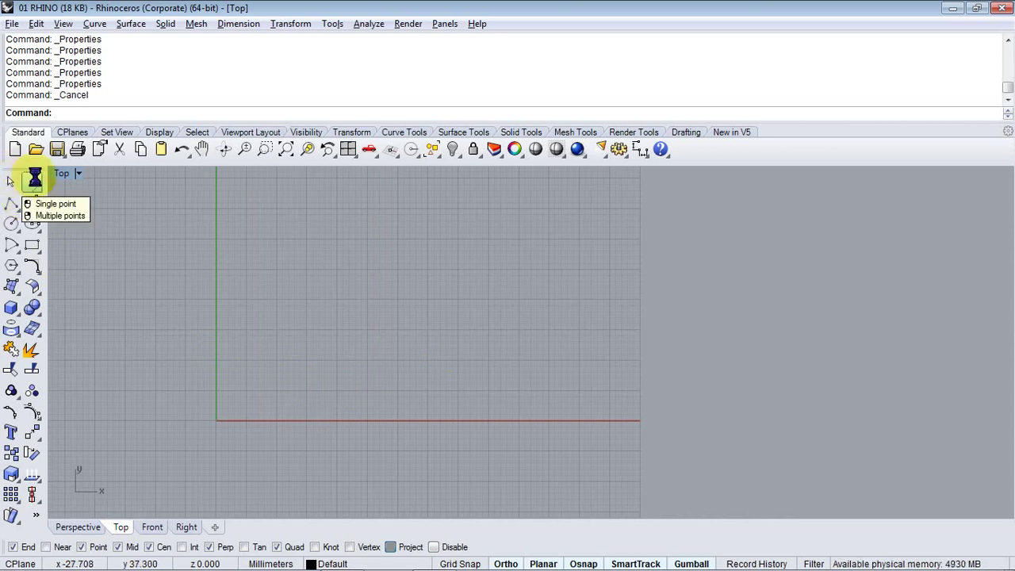
pyautogui.click(34, 179)
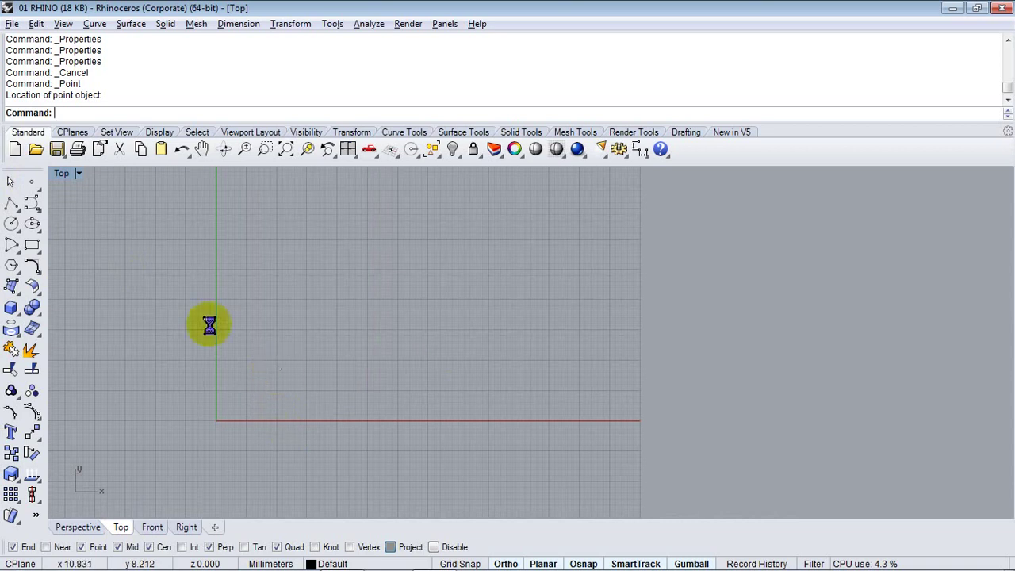
pyautogui.click(205, 320)
pyautogui.press('Delete')
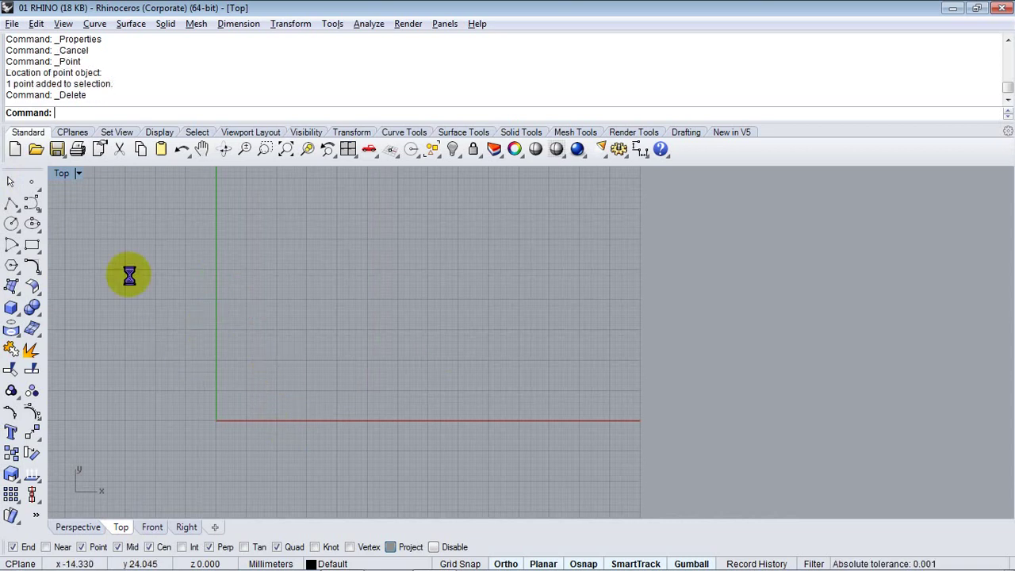
# Draw a stepped three-segment polyline with a vertical middle segment about 12 mm long, and delete it
pyautogui.click(11, 203)
pyautogui.click(99, 256)
pyautogui.click(380, 256)
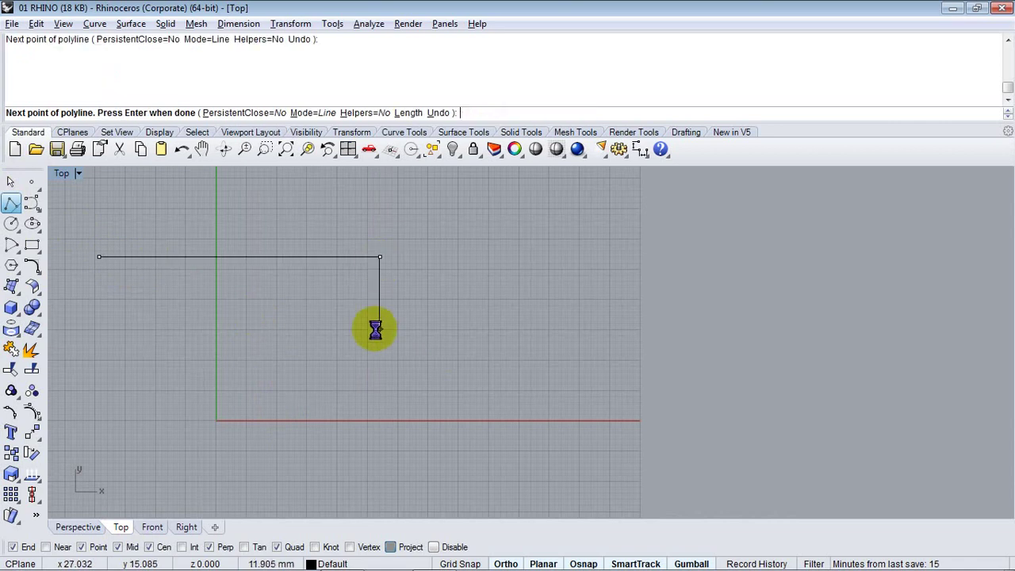
pyautogui.click(380, 328)
pyautogui.click(465, 337)
pyautogui.press('Return')
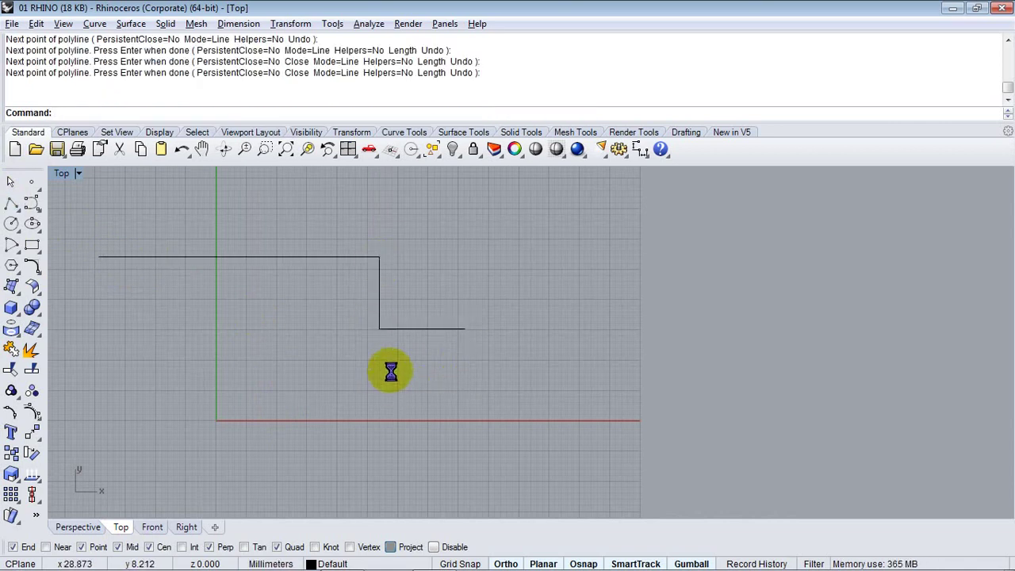
pyautogui.click(400, 326)
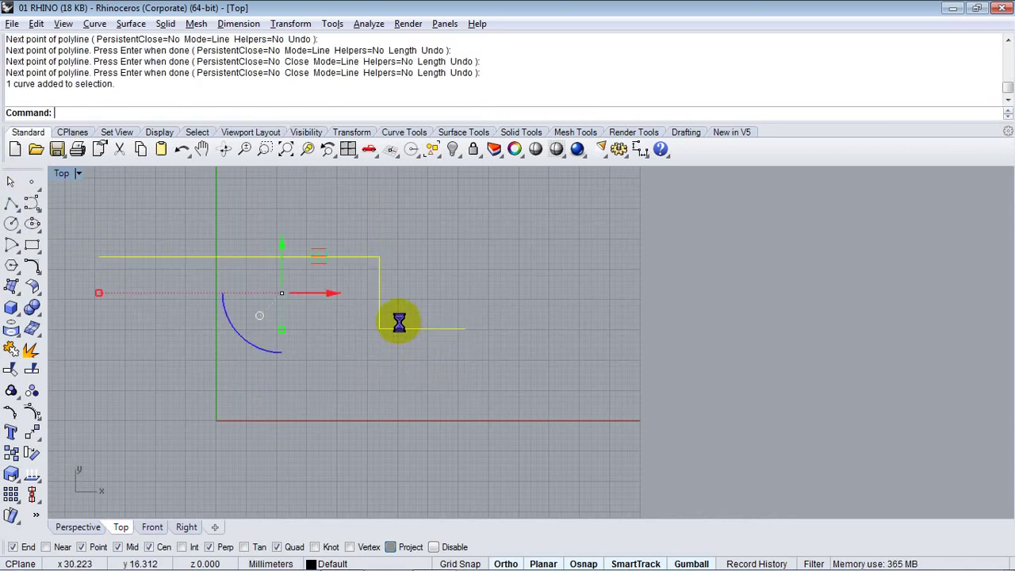
pyautogui.press('Delete')
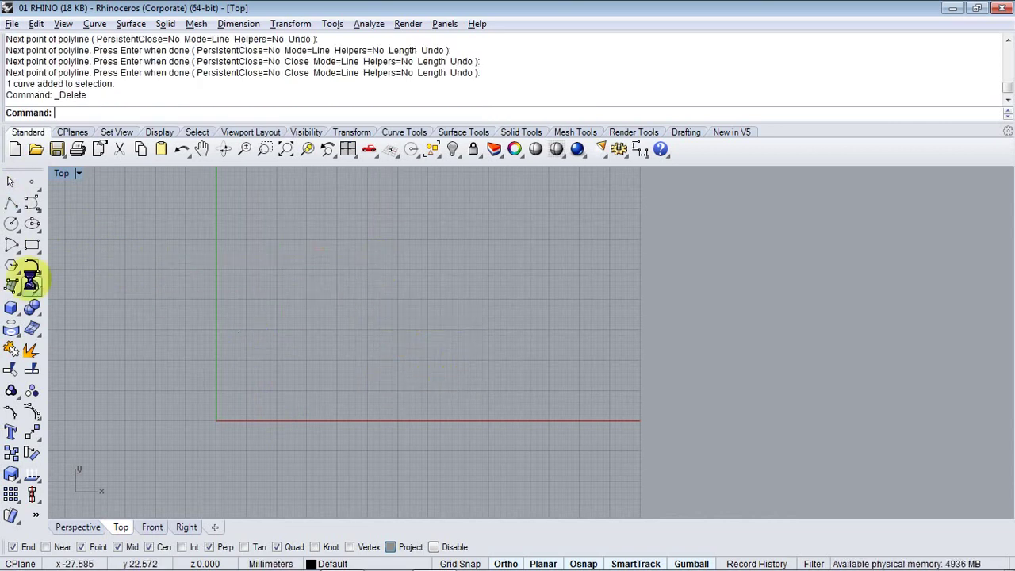
# Draw a wavy degree-3 control point curve with nine control points and Ortho turned off, and delete the curve
pyautogui.click(28, 198)
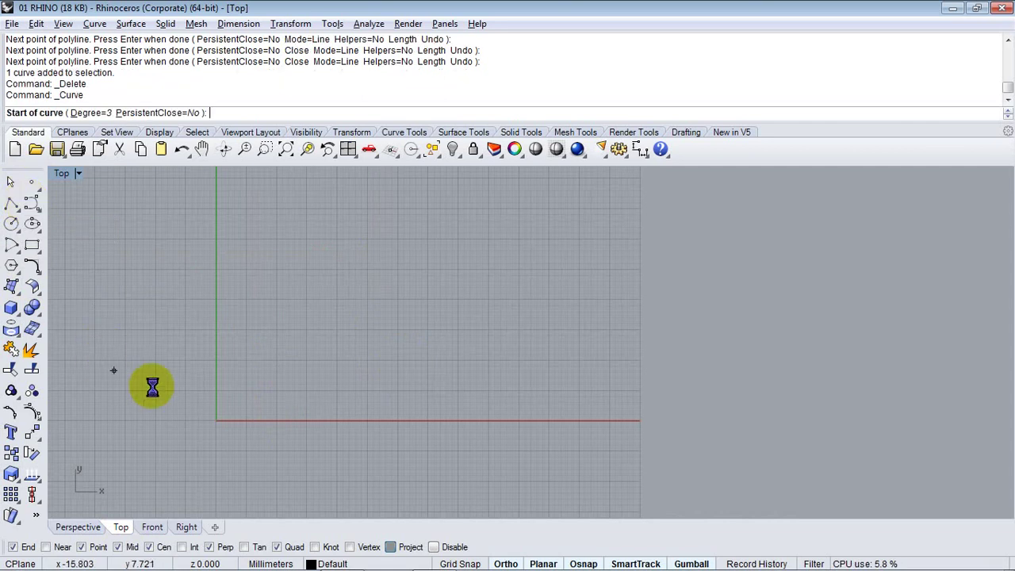
pyautogui.click(196, 391)
pyautogui.press('F8')
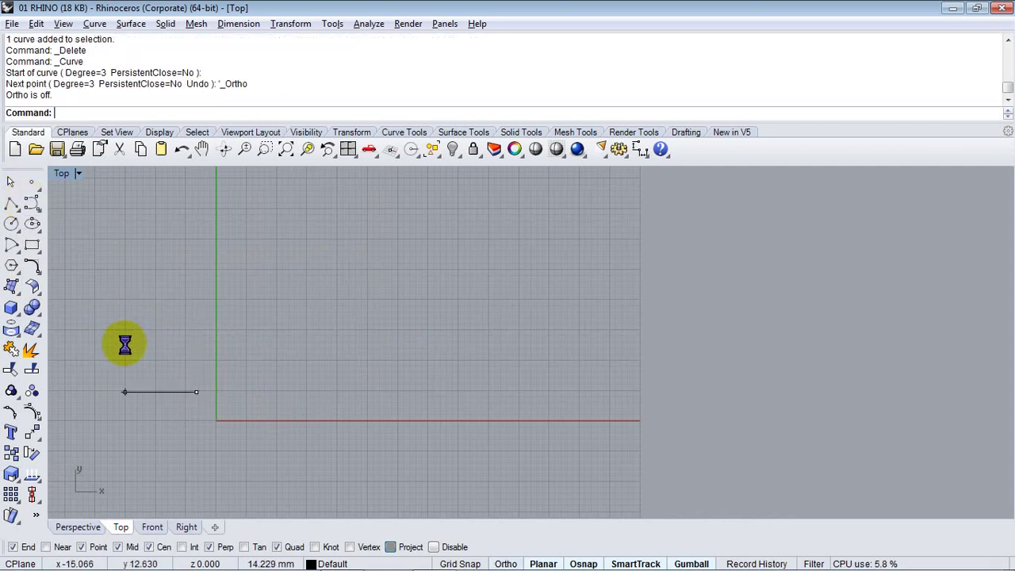
pyautogui.click(126, 336)
pyautogui.click(158, 260)
pyautogui.click(377, 241)
pyautogui.click(329, 359)
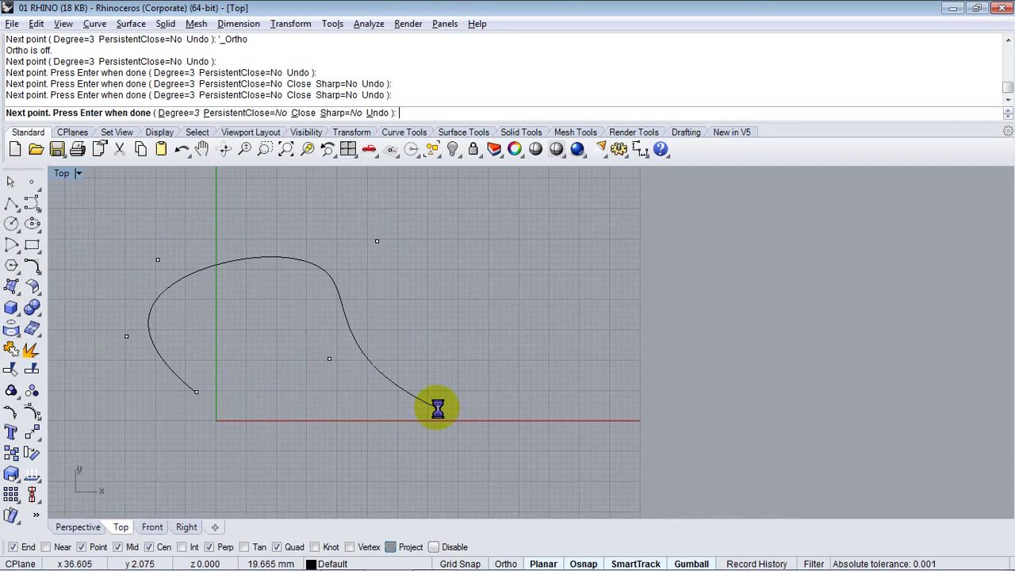
pyautogui.click(438, 407)
pyautogui.click(550, 336)
pyautogui.click(665, 246)
pyautogui.click(770, 292)
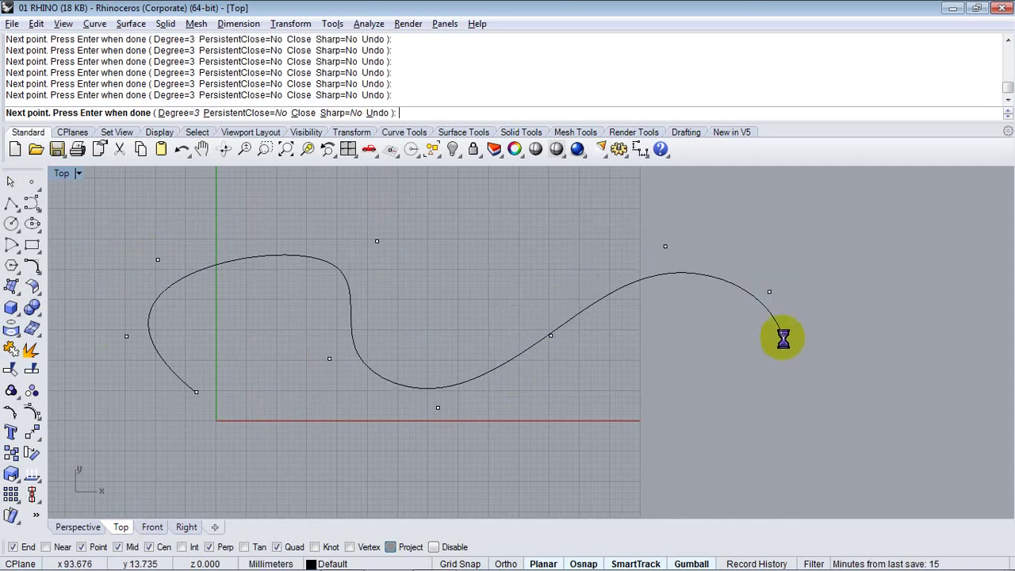
pyautogui.rightClick(772, 346)
pyautogui.click(742, 283)
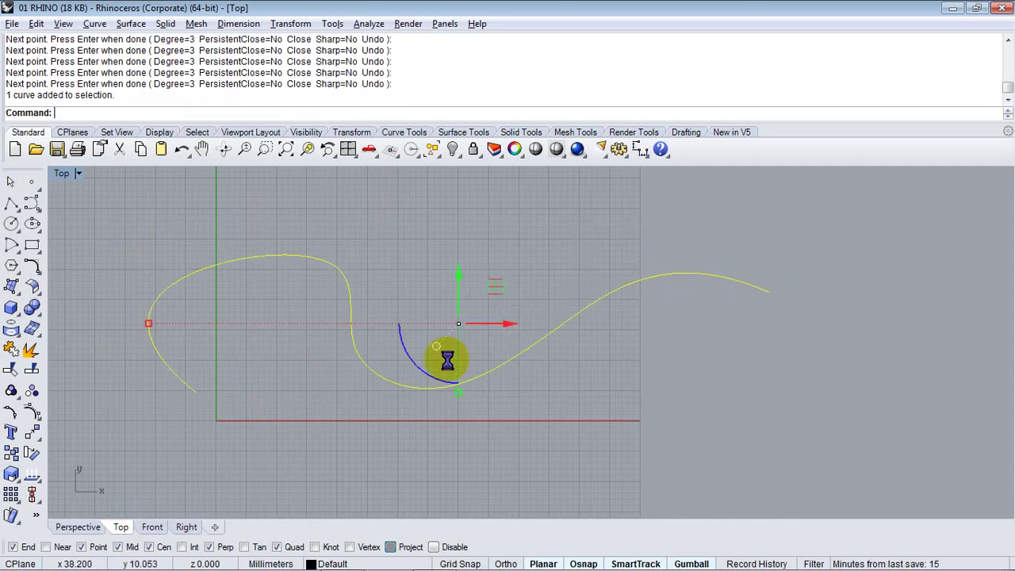
pyautogui.press('Delete')
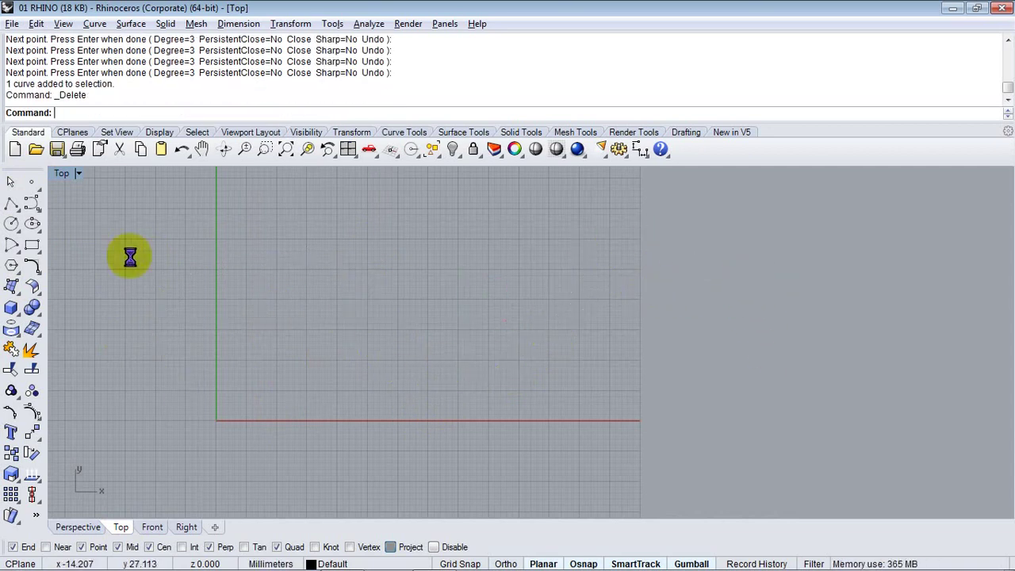
# Draw a wavy degree-3 control point curve with nine control points across the upper part of the Top viewport
pyautogui.rightClick(31, 205)
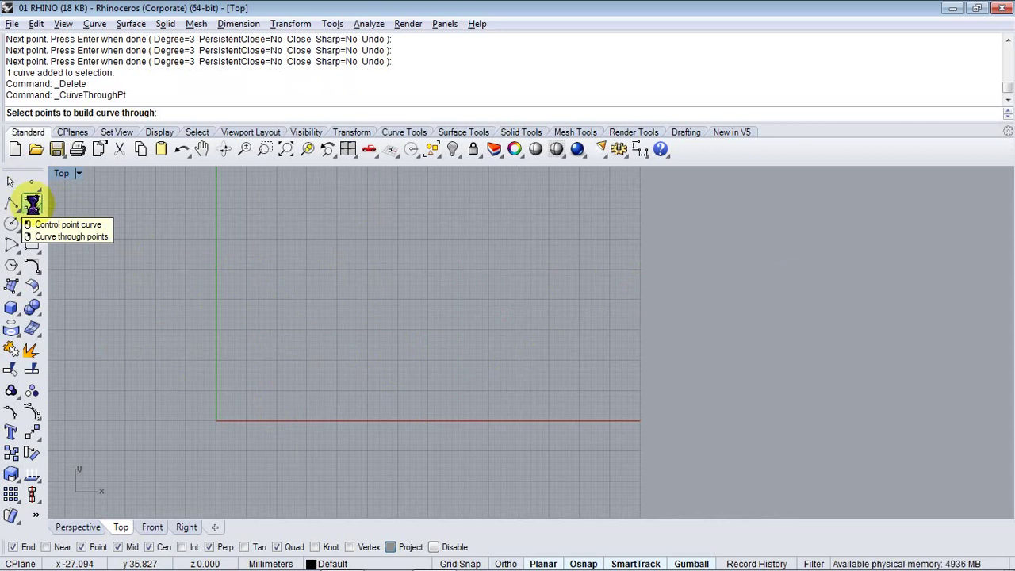
pyautogui.press('Escape')
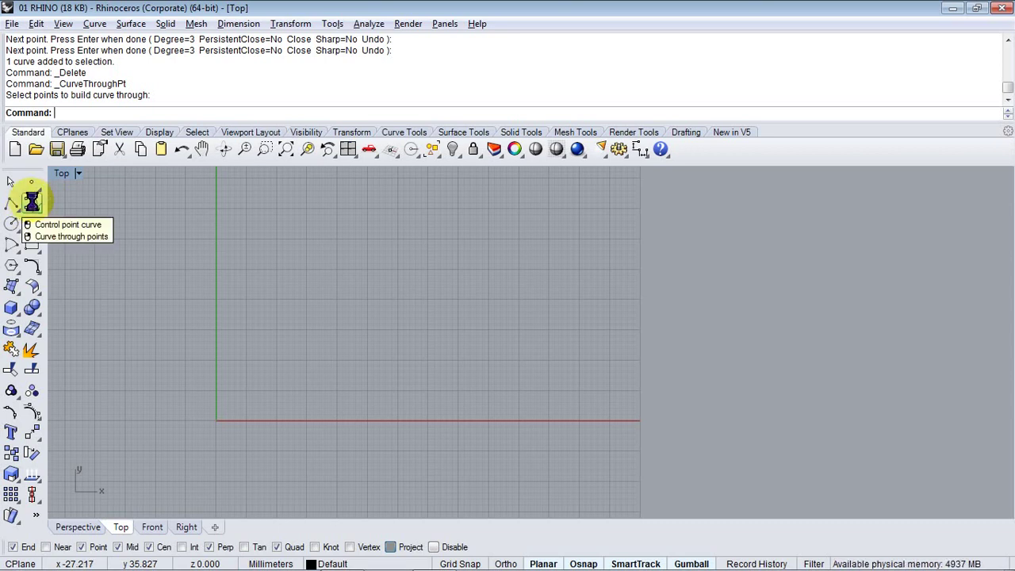
pyautogui.click(32, 201)
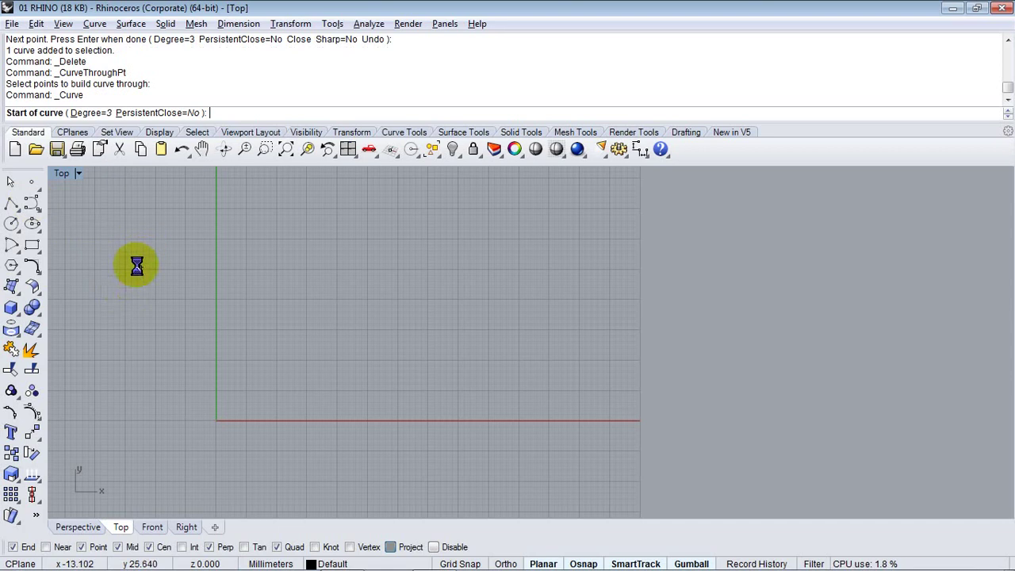
pyautogui.click(100, 295)
pyautogui.click(149, 217)
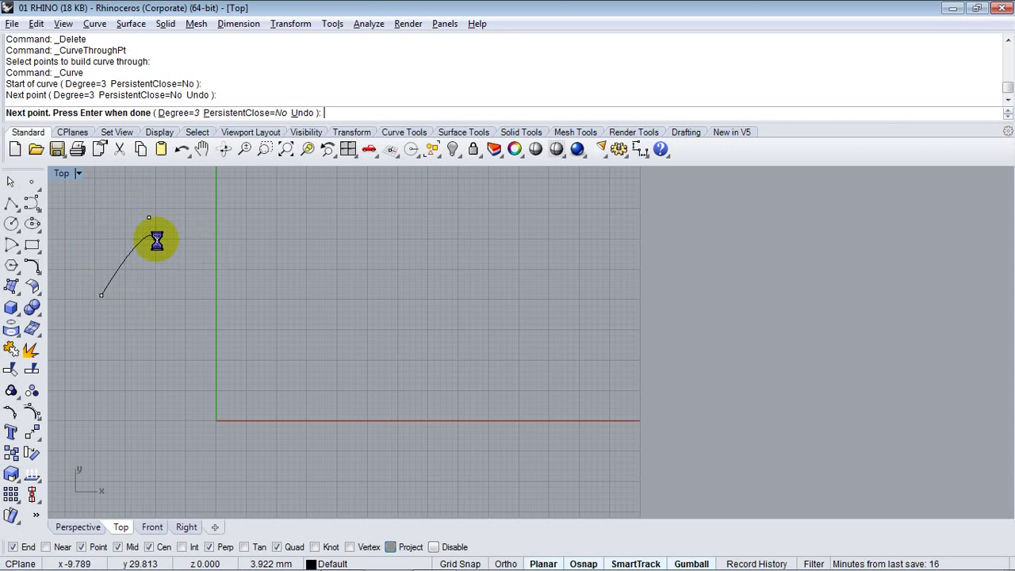
pyautogui.click(235, 282)
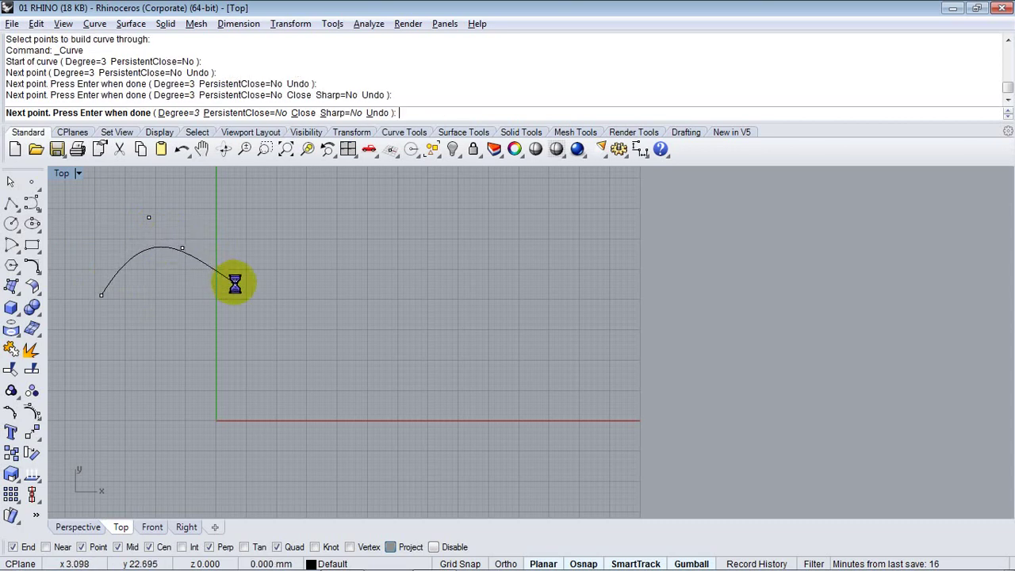
pyautogui.click(326, 236)
pyautogui.click(411, 207)
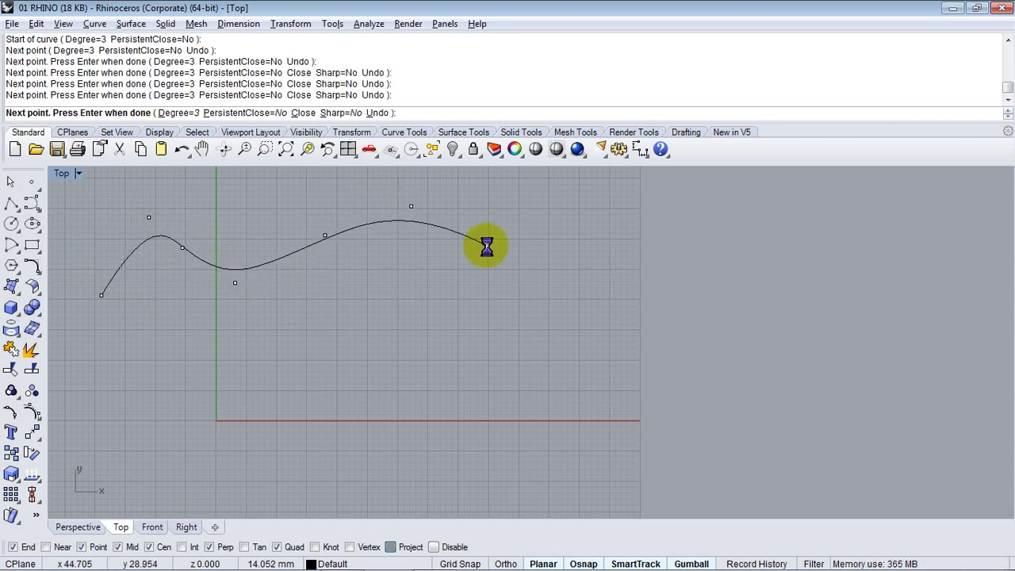
pyautogui.click(509, 266)
pyautogui.click(561, 300)
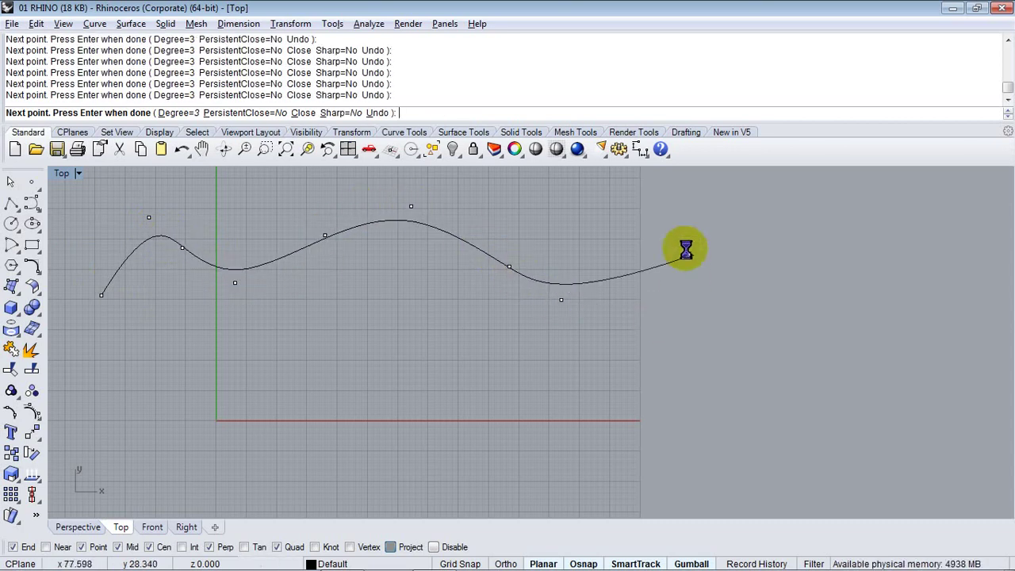
pyautogui.click(544, 206)
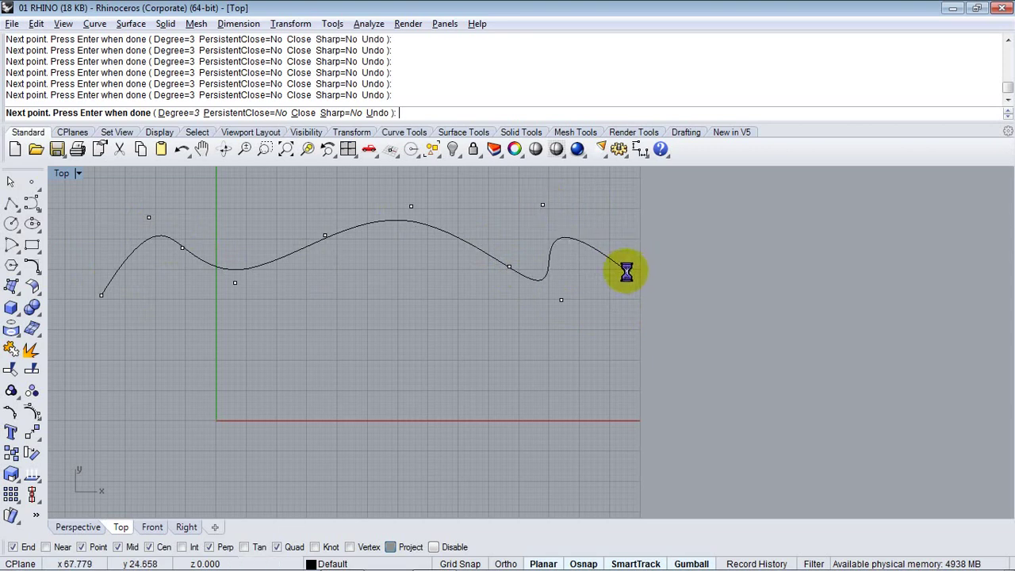
pyautogui.press('Return')
# Show the curve's control points, move the second point from its left end to about x -16.9, y 32.5, and hide the points
pyautogui.click(525, 284)
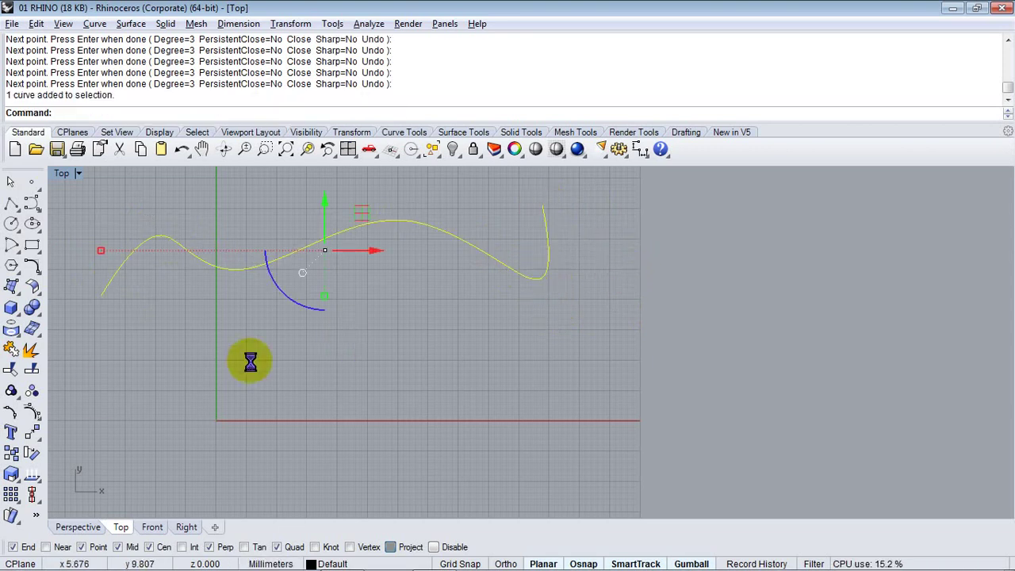
pyautogui.click(32, 412)
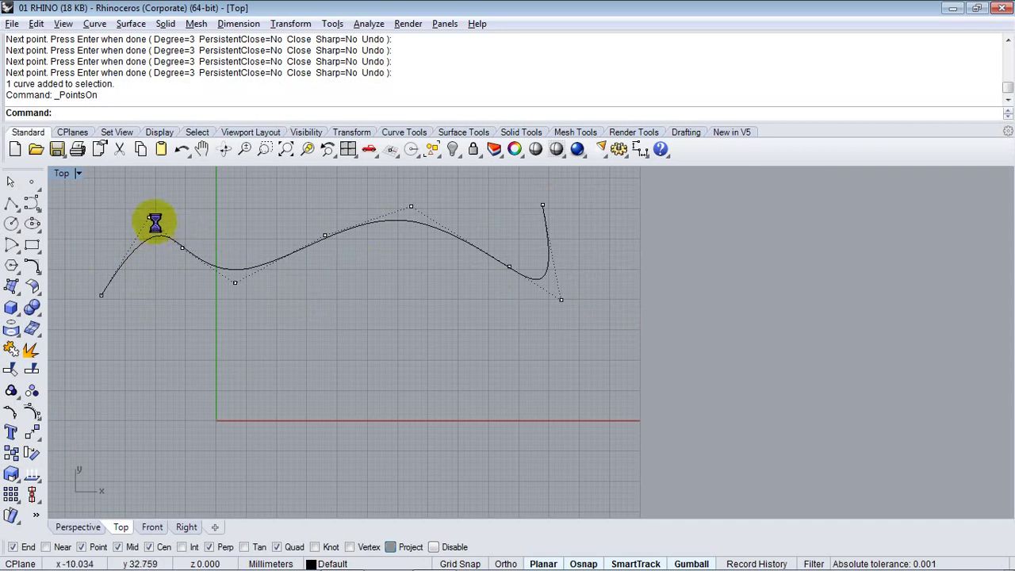
pyautogui.moveTo(155, 222); pyautogui.dragTo(113, 222)
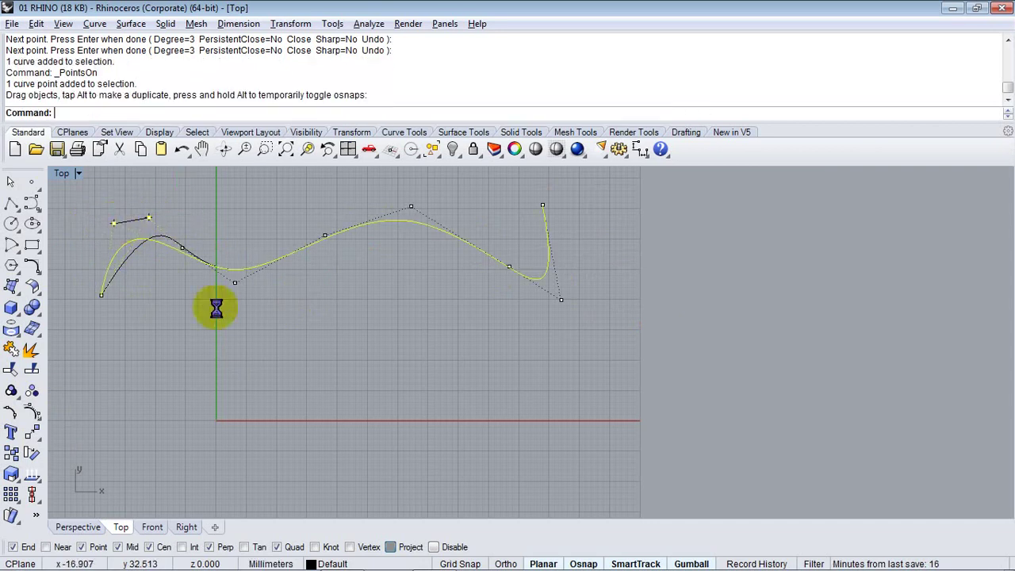
pyautogui.rightClick(30, 205)
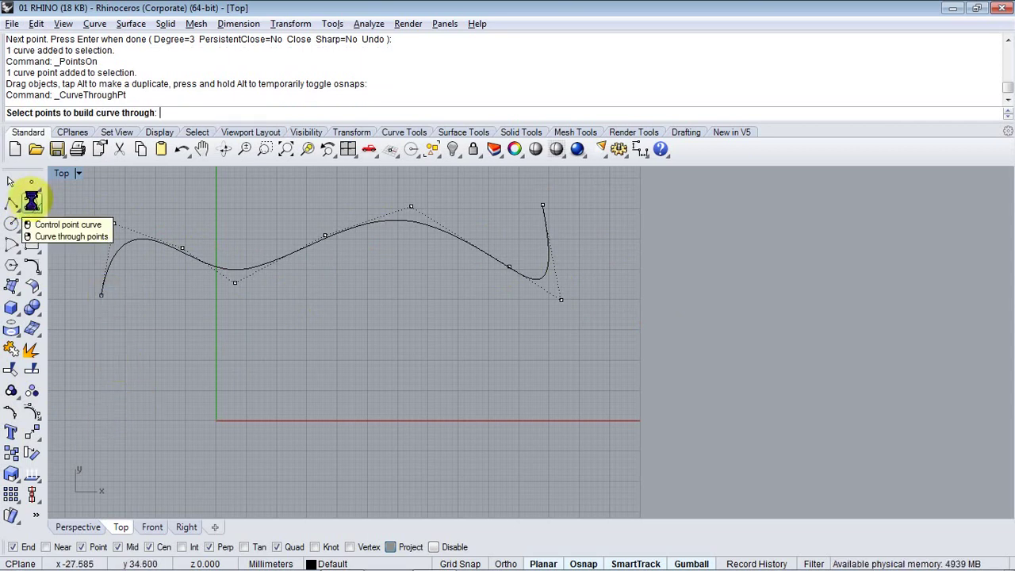
pyautogui.press('Escape')
pyautogui.press('Escape')
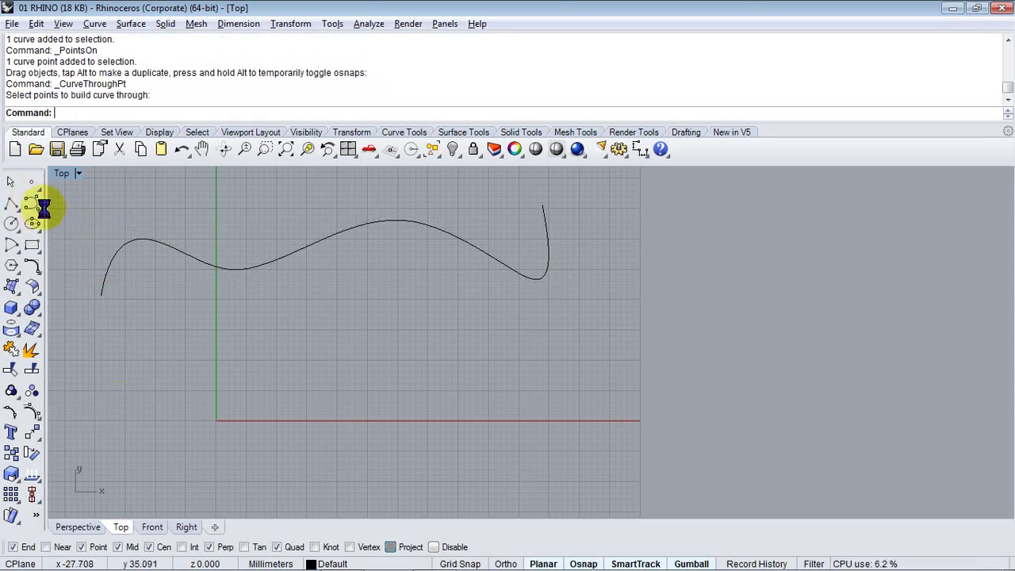
pyautogui.rightClick(30, 202)
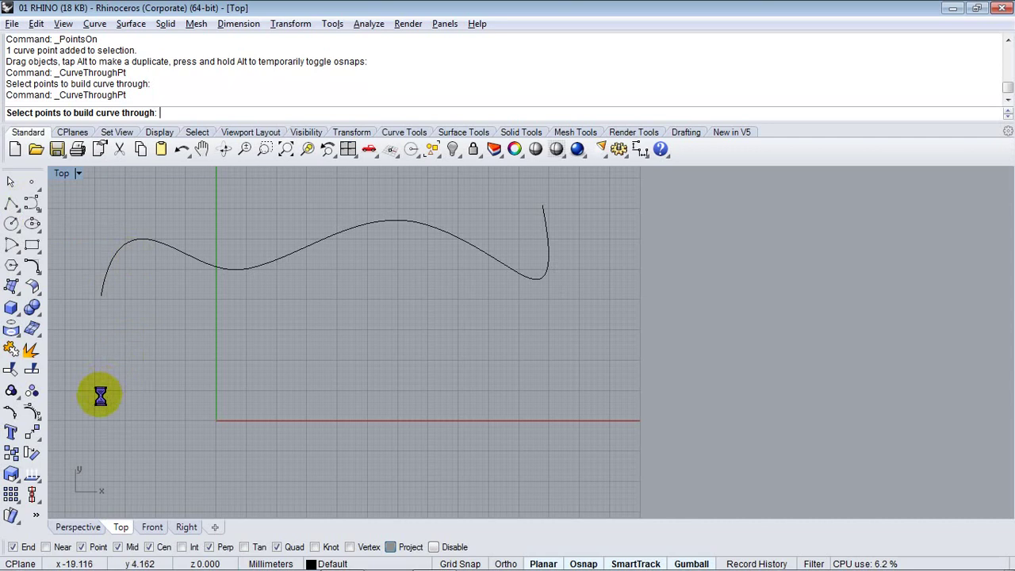
pyautogui.moveTo(100, 395); pyautogui.dragTo(120, 352)
pyautogui.press('Escape')
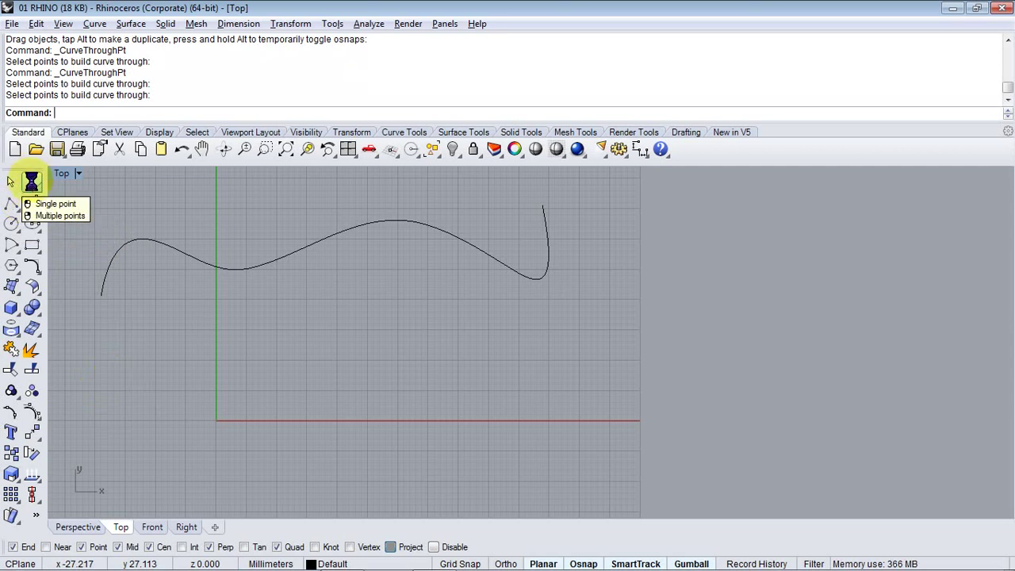
# Place six separate point objects in a wavy row below the curve using the multiple points tool
pyautogui.click(31, 183)
pyautogui.click(174, 331)
pyautogui.click(312, 365)
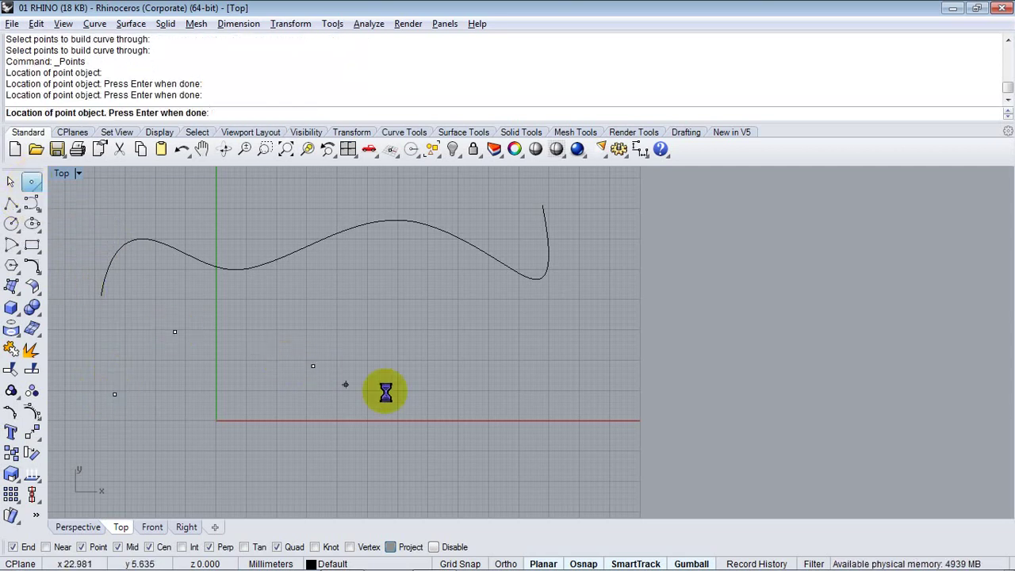
pyautogui.click(438, 392)
pyautogui.click(496, 351)
pyautogui.click(587, 338)
pyautogui.press('Return')
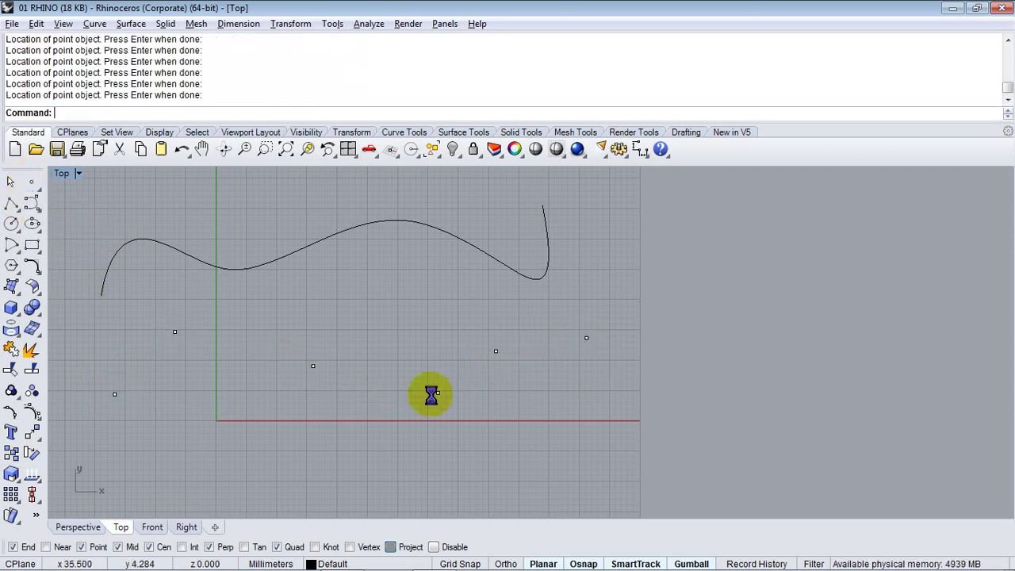
# Build a degree-3 interpolated curve through the six points from left to right, and delete all curves and points
pyautogui.click(29, 202)
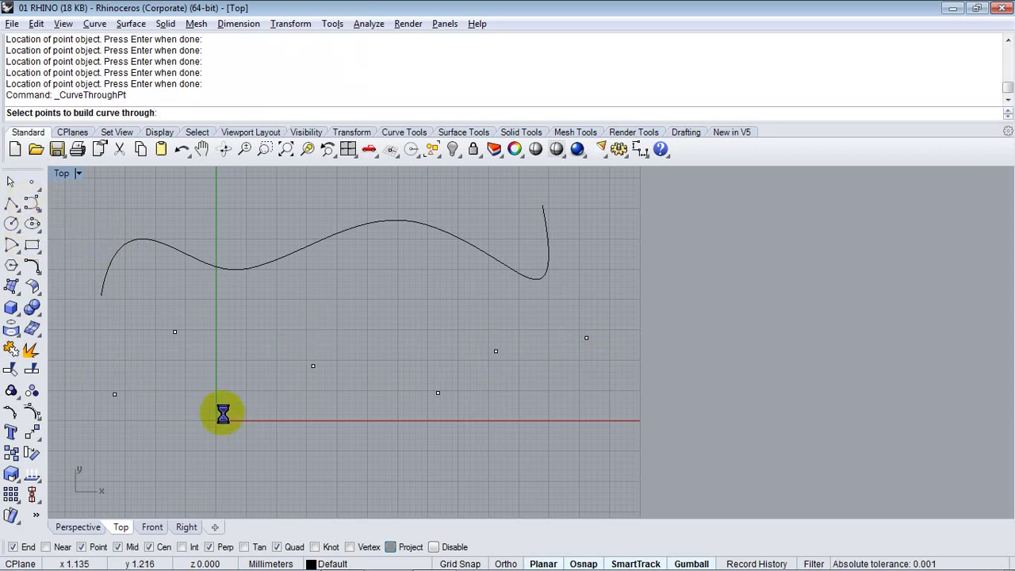
pyautogui.click(113, 395)
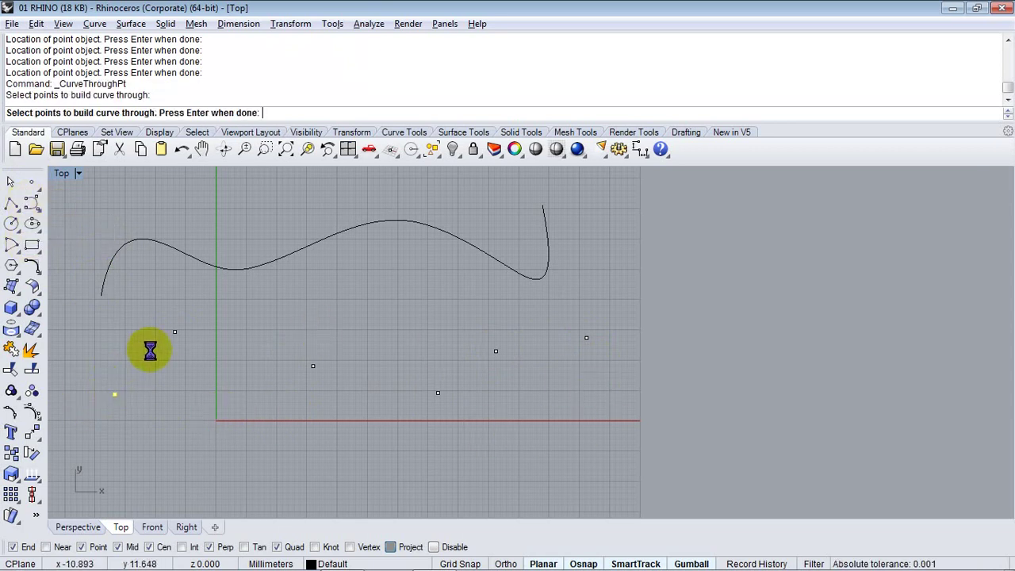
pyautogui.click(176, 333)
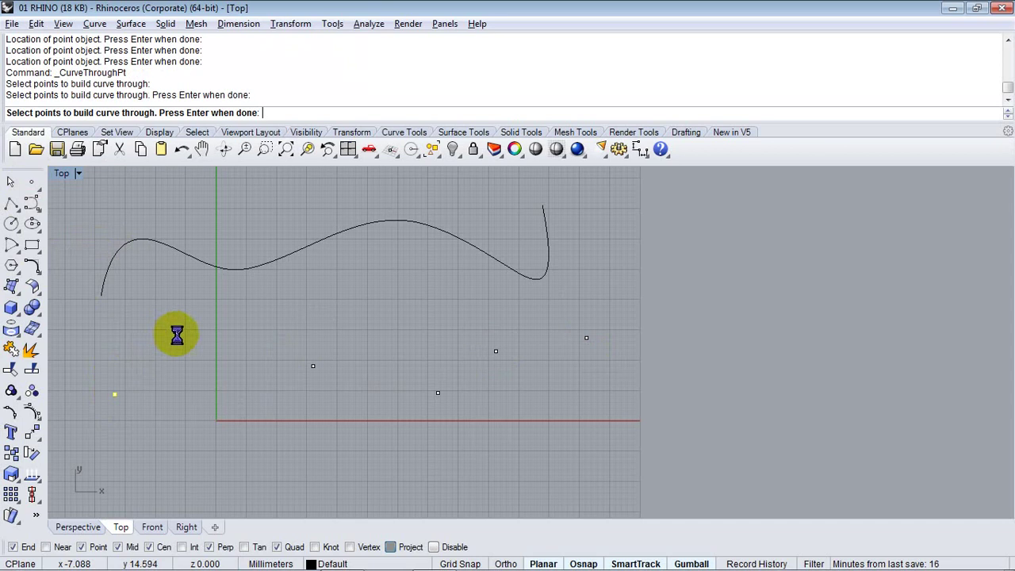
pyautogui.click(313, 366)
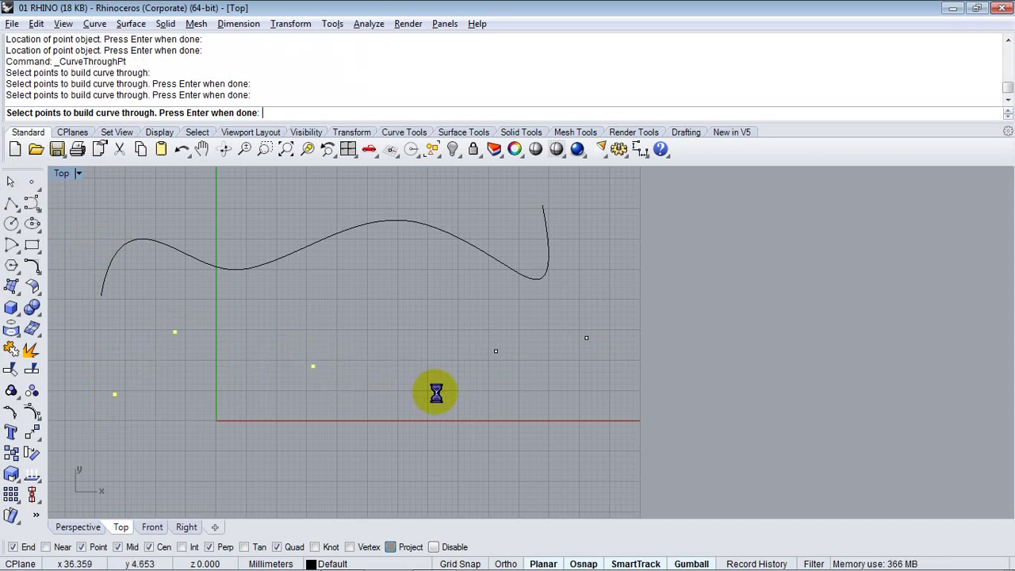
pyautogui.click(437, 392)
pyautogui.click(495, 352)
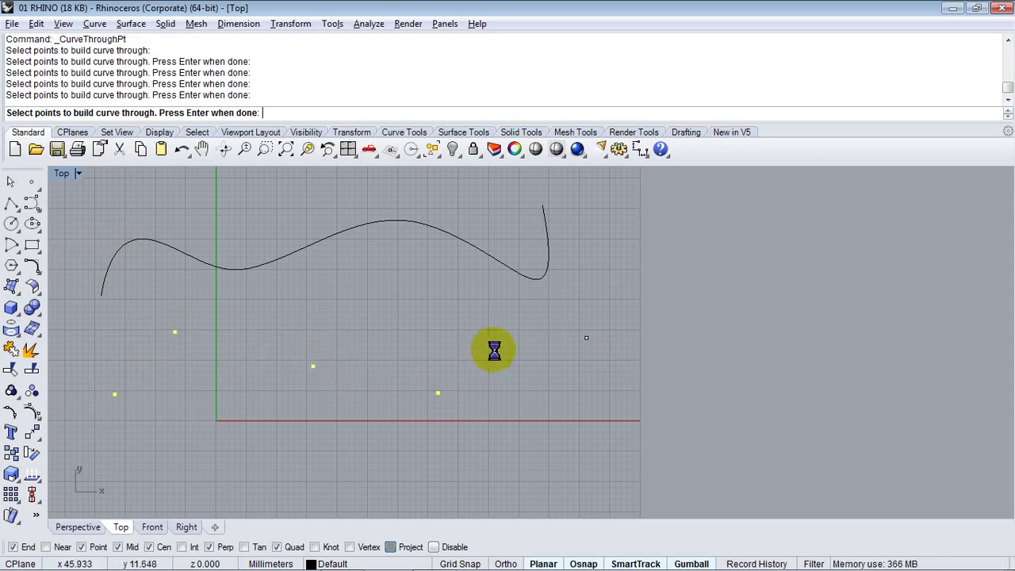
pyautogui.click(587, 339)
pyautogui.press('Return')
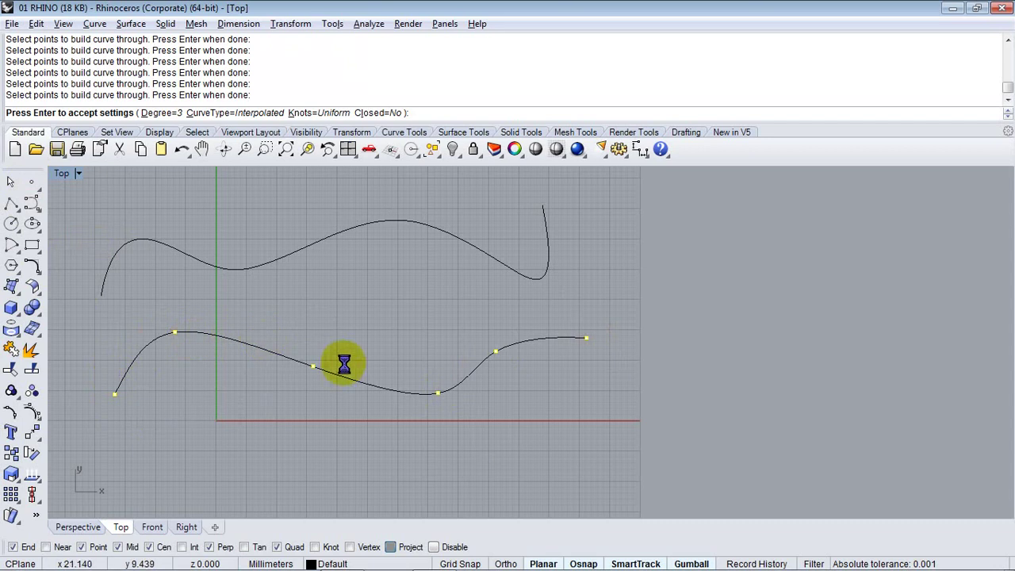
pyautogui.press('Return')
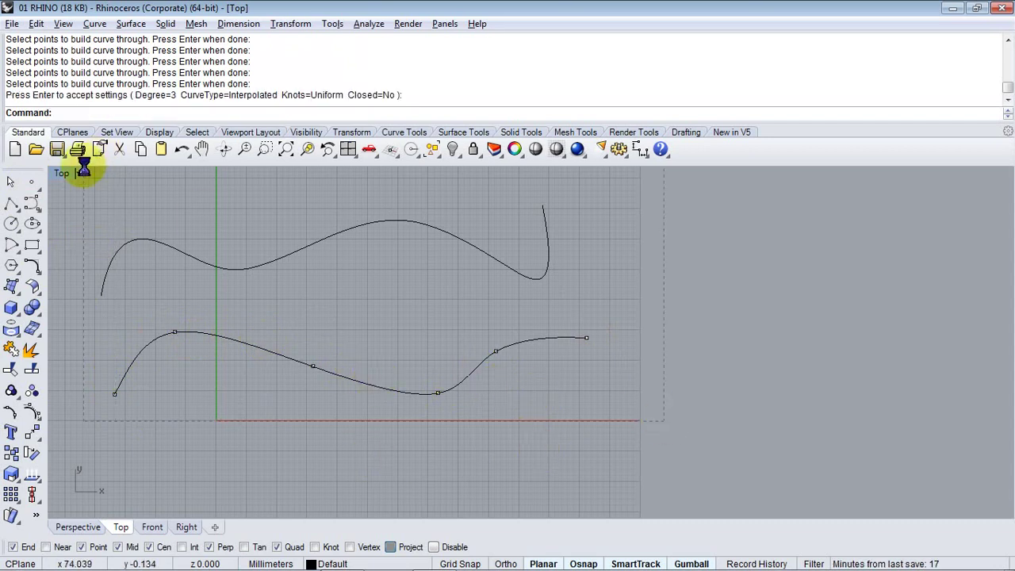
pyautogui.hotkey('ctrl', 'a')
pyautogui.press('Delete')
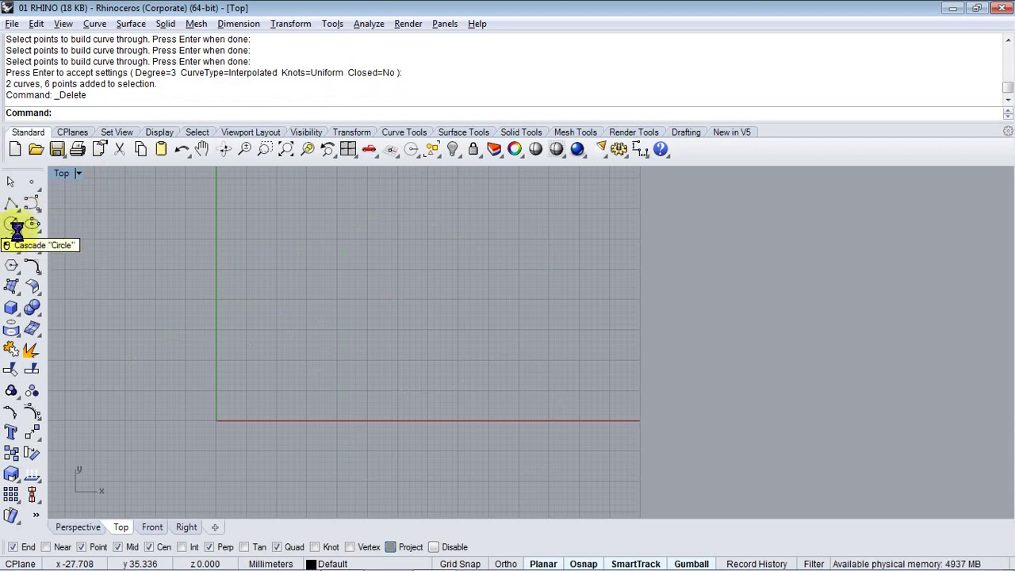
pyautogui.click(17, 230)
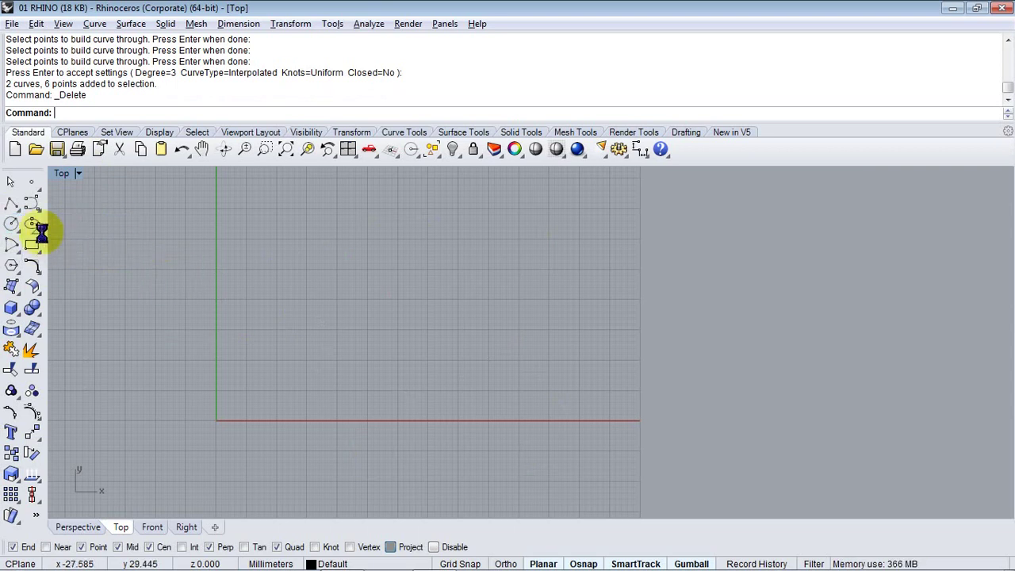
pyautogui.moveTo(41, 230)
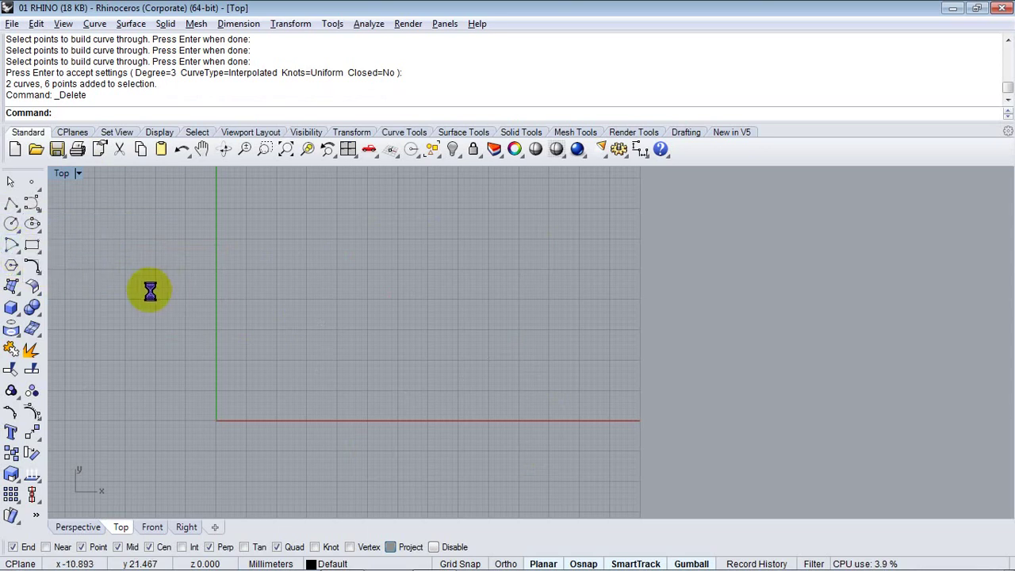
# Draw a corner-to-corner rectangle spanning the Y axis above the X axis in the Top viewport, and delete it
pyautogui.click(27, 250)
pyautogui.click(152, 365)
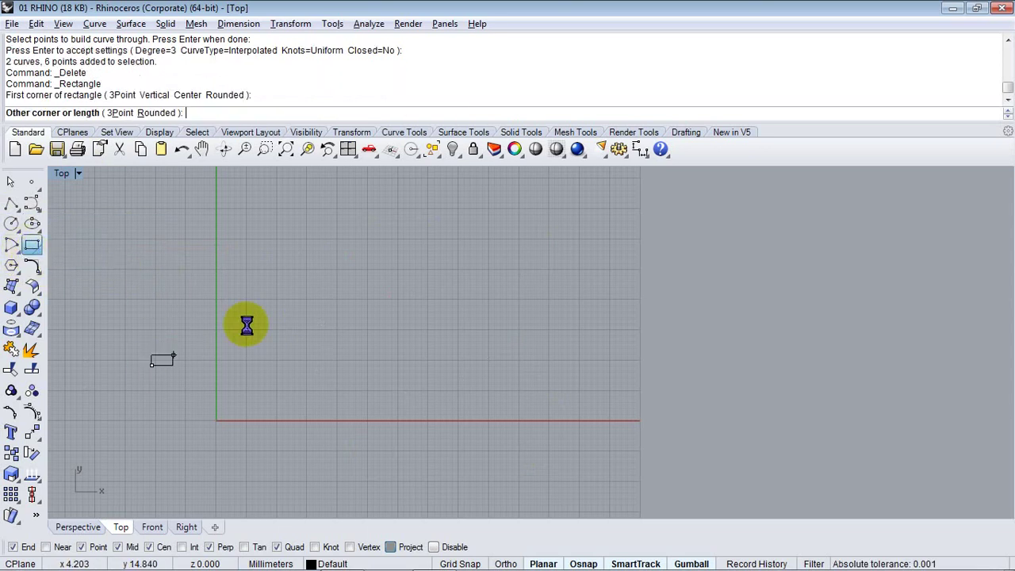
pyautogui.click(272, 295)
pyautogui.moveTo(303, 373); pyautogui.dragTo(142, 262)
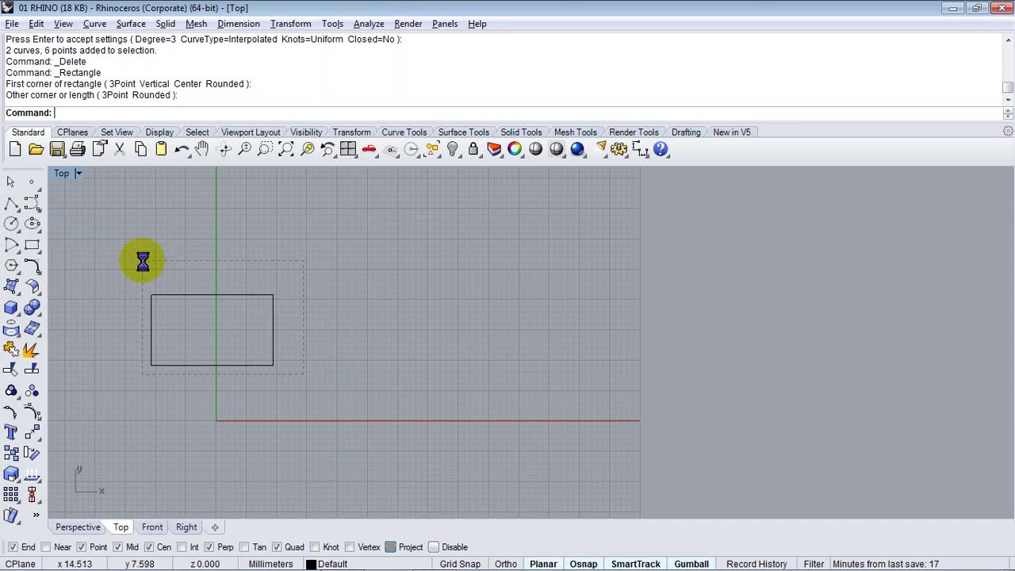
pyautogui.press('Delete')
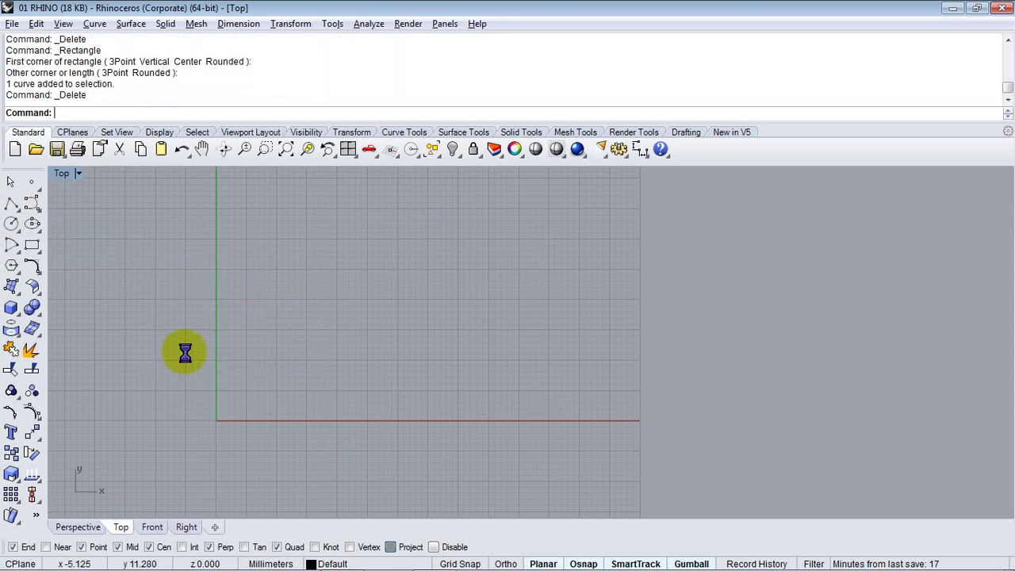
# Switch to the Perspective viewport and draw a corner-to-corner rectangle on the ground plane beside the origin
pyautogui.click(12, 285)
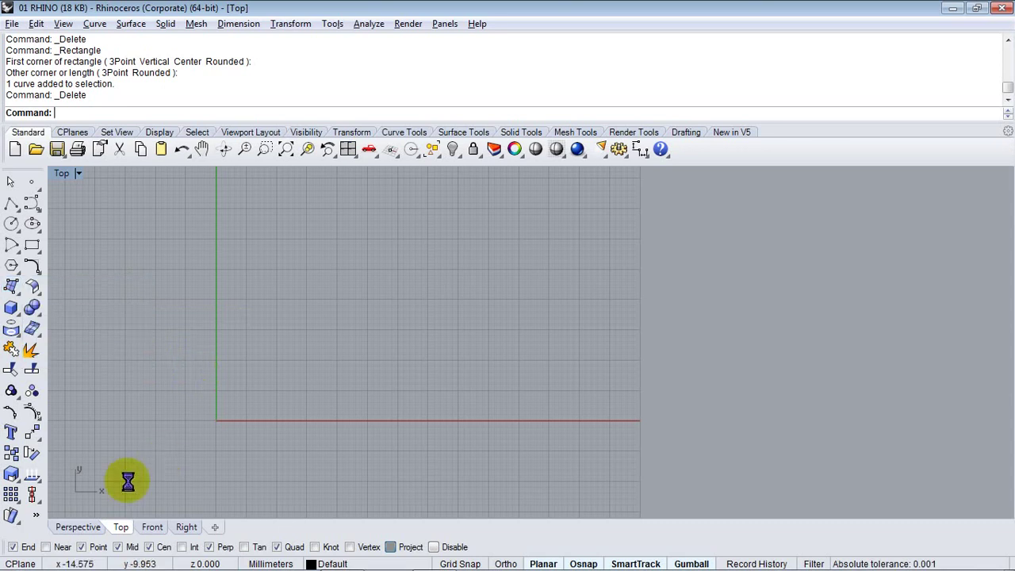
pyautogui.click(78, 526)
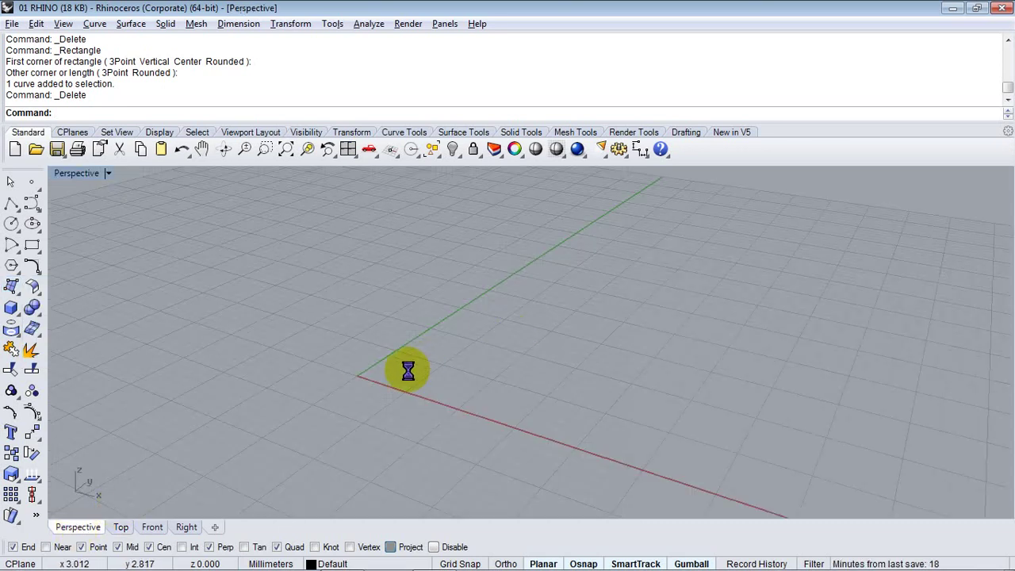
pyautogui.keyDown('shift'); pyautogui.moveTo(423, 321); pyautogui.dragTo(468, 310, button='right'); pyautogui.keyUp('shift')
pyautogui.click(31, 245)
pyautogui.click(257, 370)
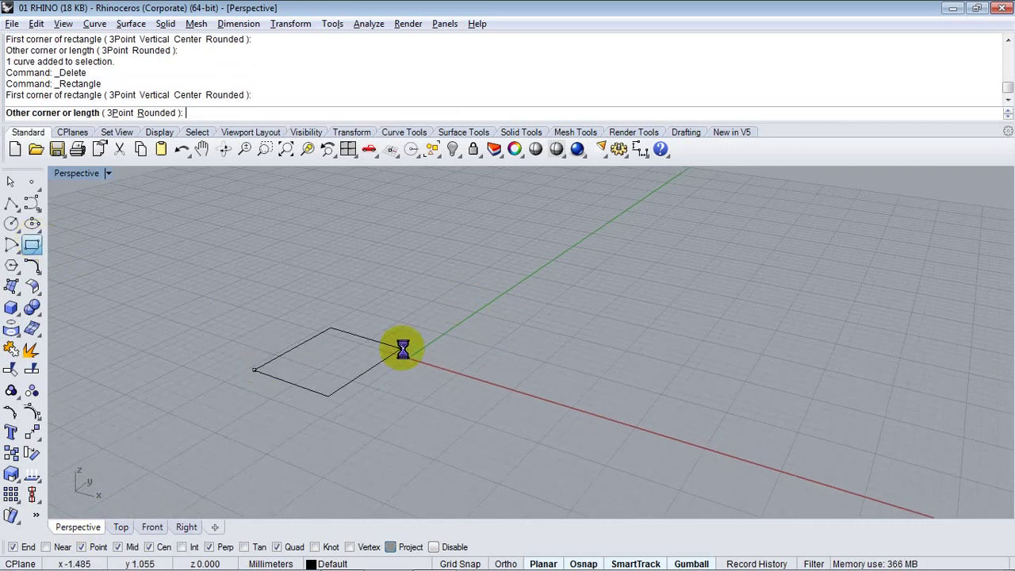
pyautogui.click(446, 340)
# Extrude the rectangle beside the origin upward about 8.9 mm with ExtrudeCrv, setting the Solid option to Yes
pyautogui.moveTo(474, 407); pyautogui.dragTo(273, 292)
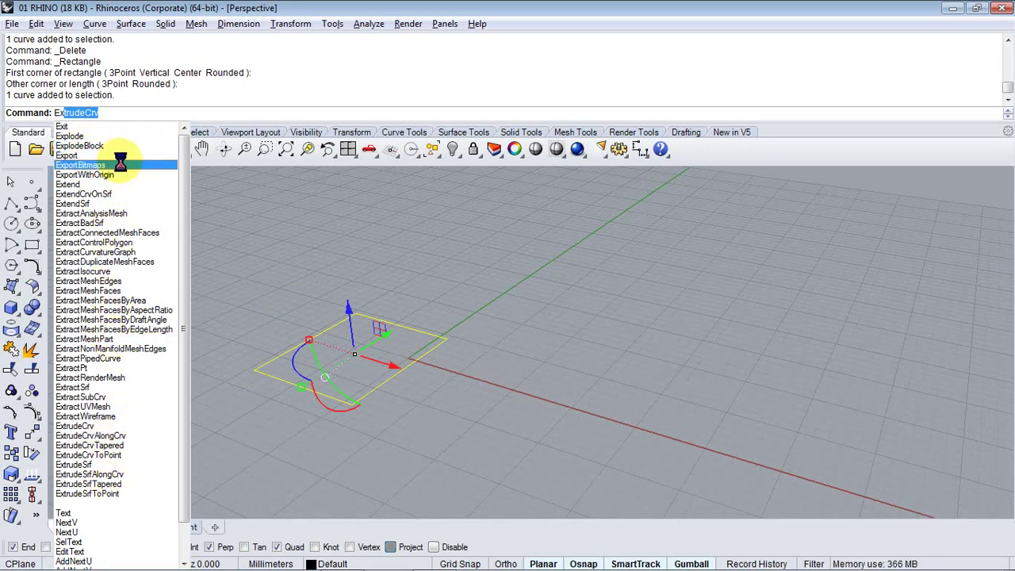
pyautogui.write('tru')
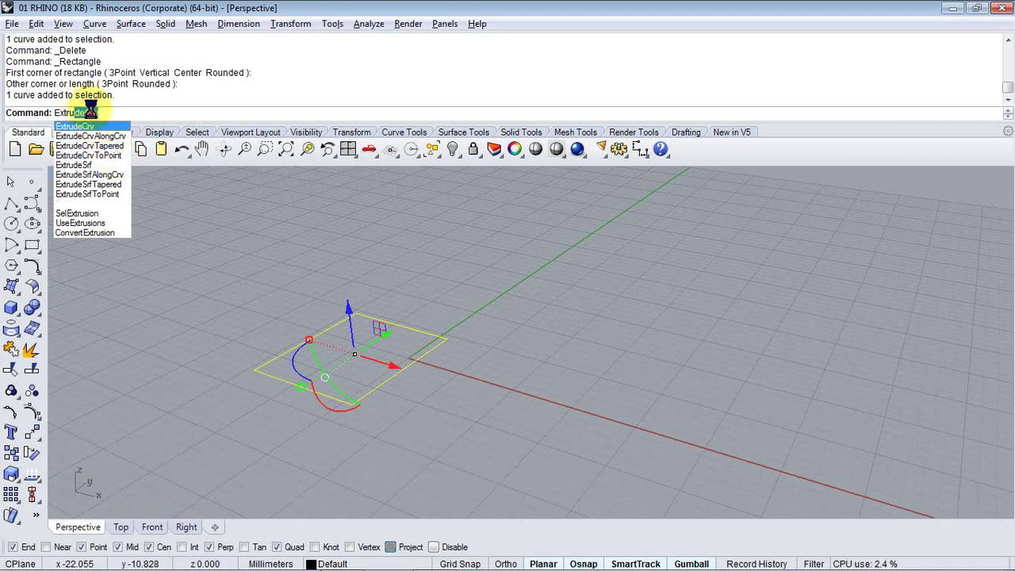
pyautogui.write('deCrv')
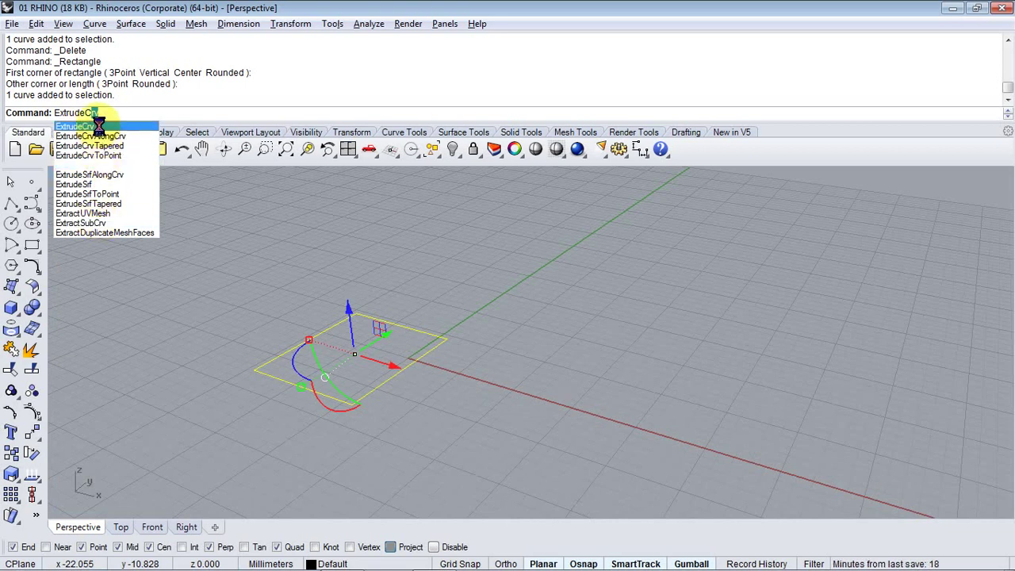
pyautogui.click(98, 125)
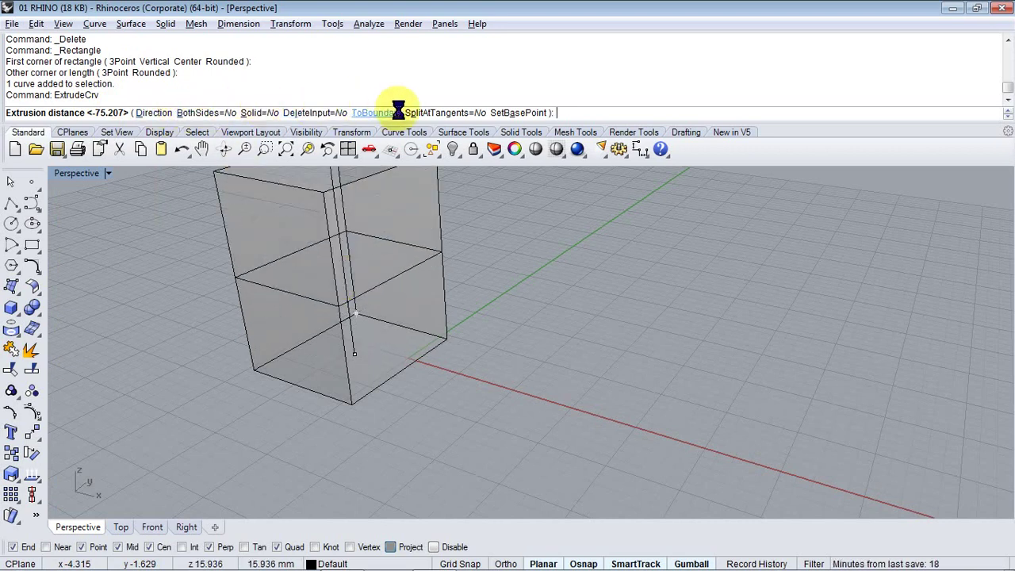
pyautogui.click(247, 113)
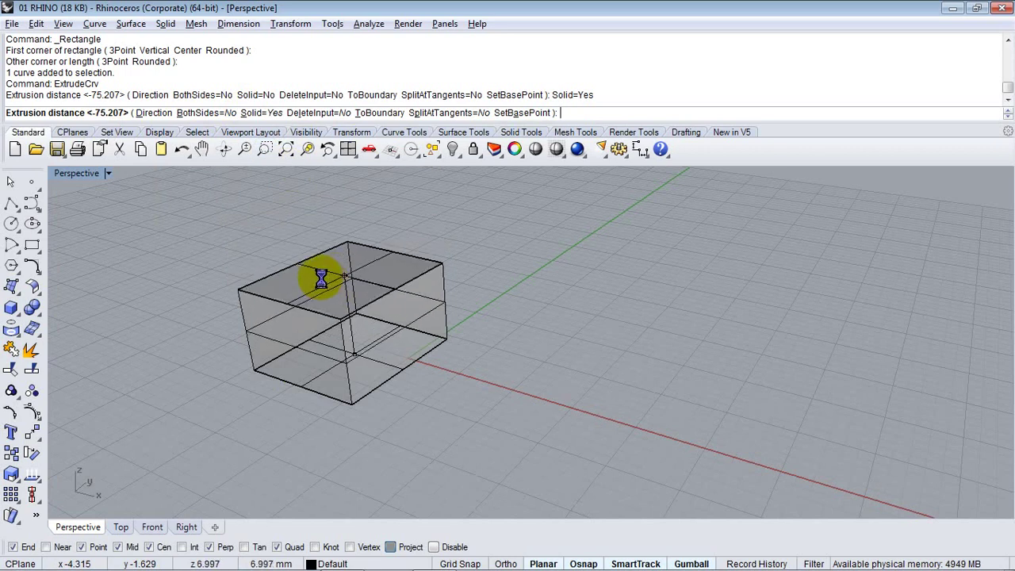
pyautogui.click(262, 112)
pyautogui.click(261, 113)
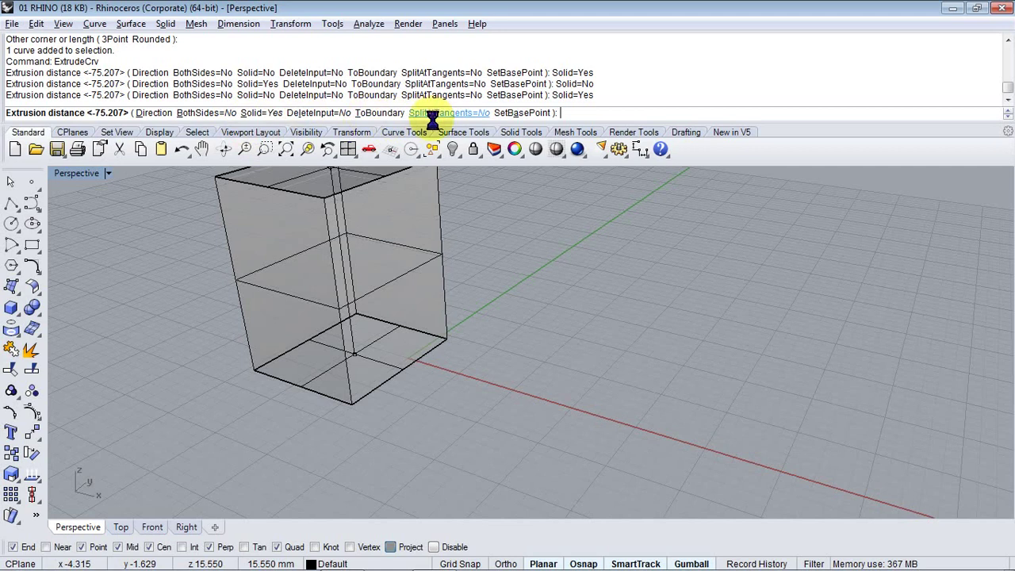
pyautogui.click(472, 249)
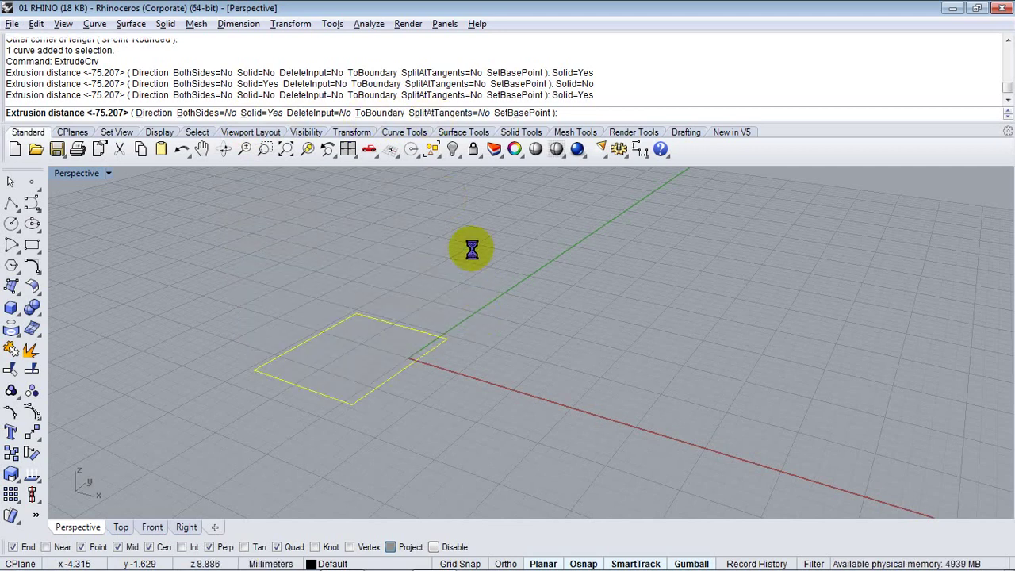
# Examine the extruded box in the Perspective viewport from several angles and at different zoom distances
pyautogui.moveTo(293, 352); pyautogui.dragTo(197, 361, button='right')
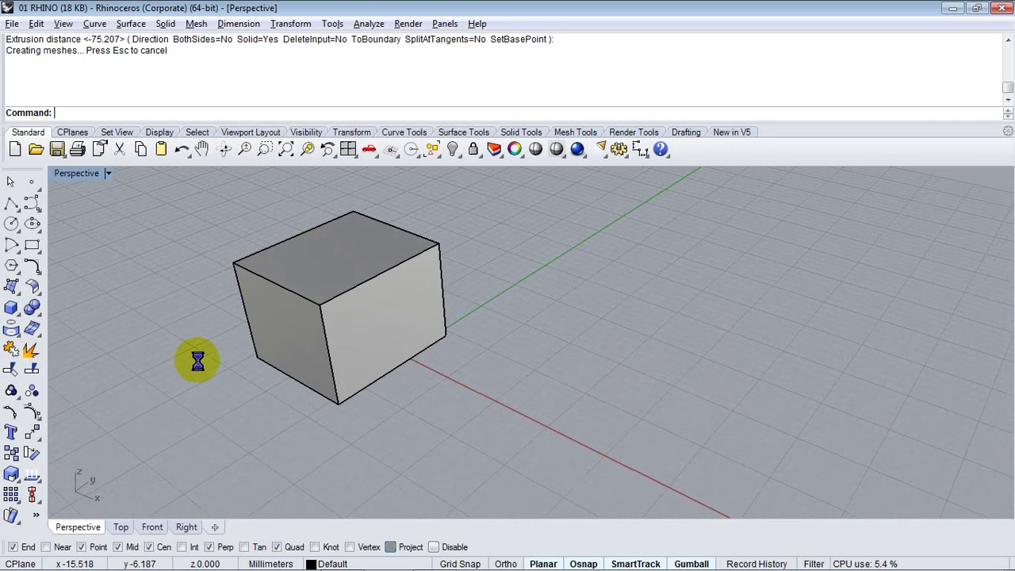
pyautogui.keyDown('shift'); pyautogui.moveTo(326, 357); pyautogui.dragTo(429, 396, button='right'); pyautogui.keyUp('shift')
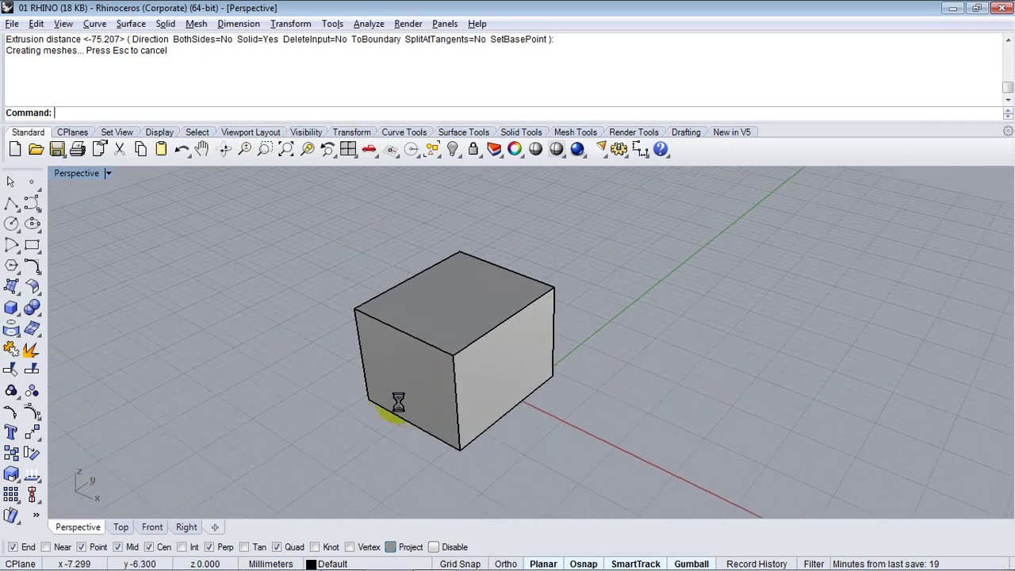
pyautogui.keyDown('shift'); pyautogui.moveTo(336, 381); pyautogui.dragTo(253, 403, button='right'); pyautogui.keyUp('shift')
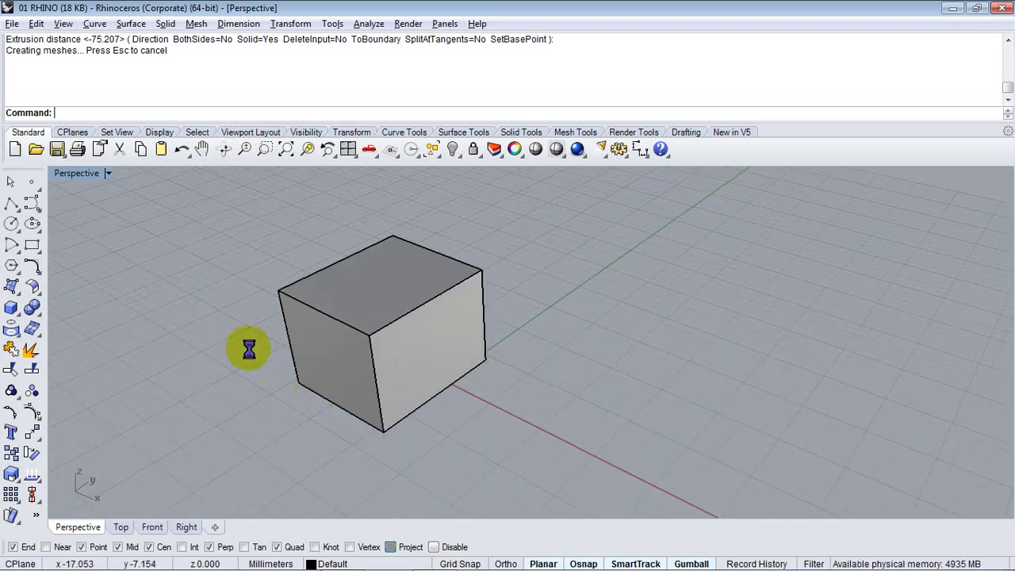
pyautogui.moveTo(280, 354); pyautogui.dragTo(451, 339, button='right')
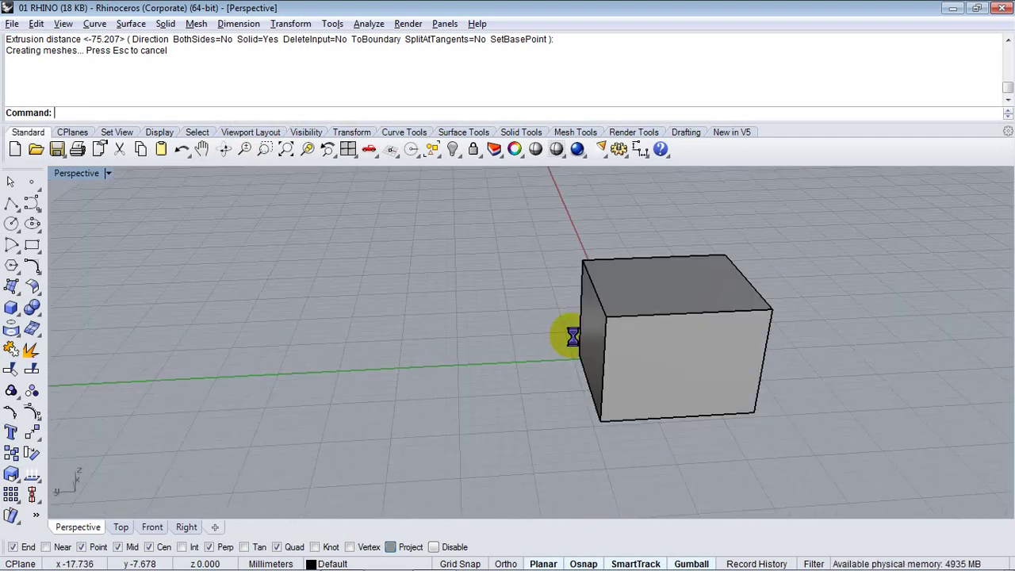
pyautogui.moveTo(573, 337); pyautogui.dragTo(251, 349, button='right')
pyautogui.scroll(6, 290, 333)
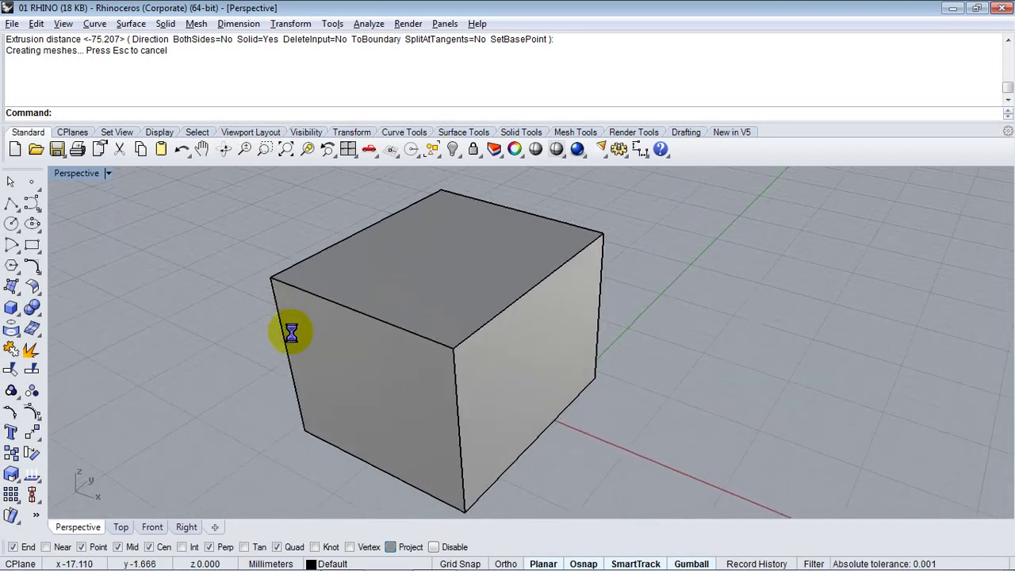
pyautogui.scroll(-4, 291, 333)
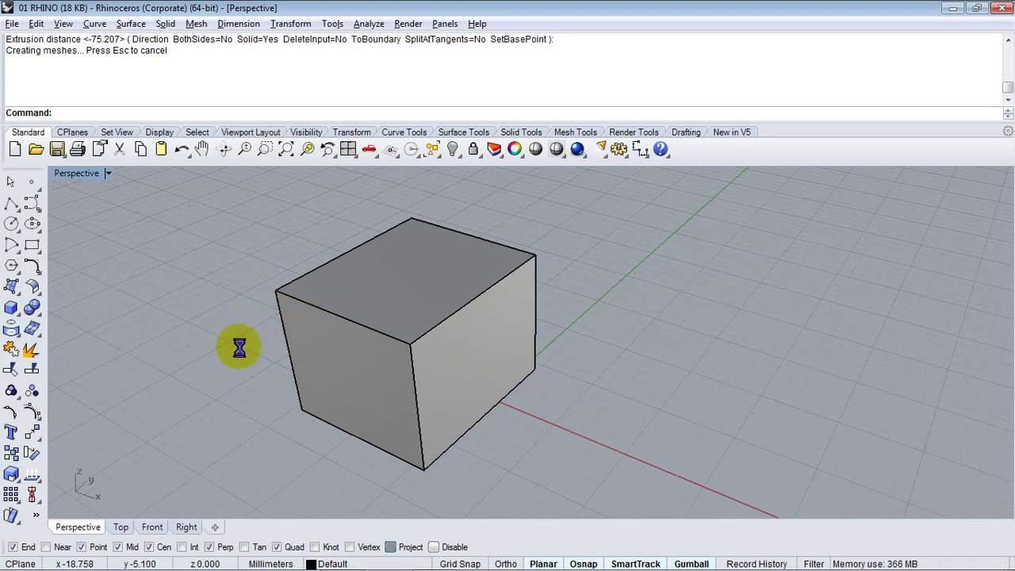
pyautogui.scroll(3, 243, 329)
pyautogui.scroll(-4, 252, 341)
pyautogui.scroll(2, 255, 343)
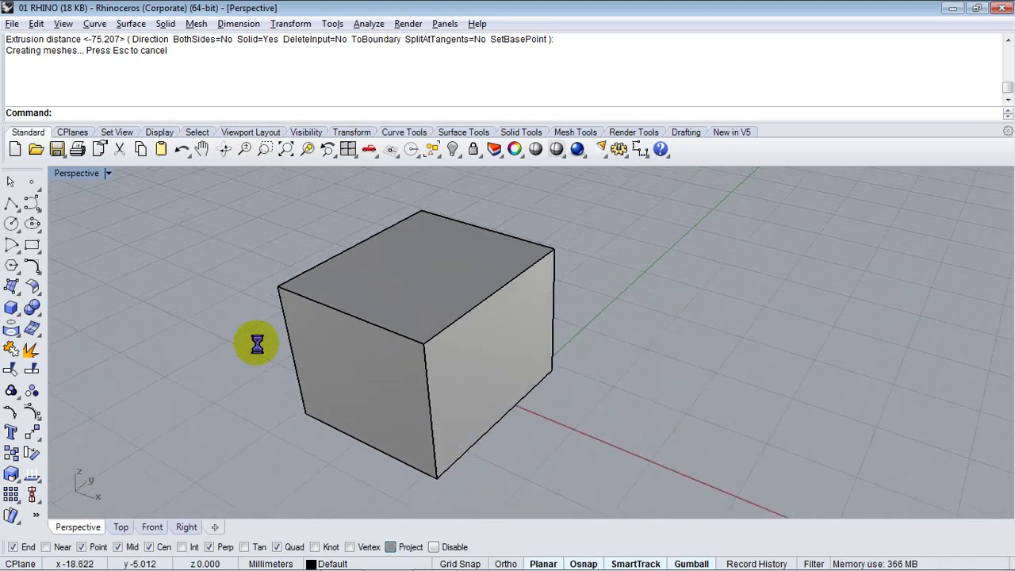
pyautogui.scroll(4, 257, 344)
pyautogui.scroll(-5, 267, 291)
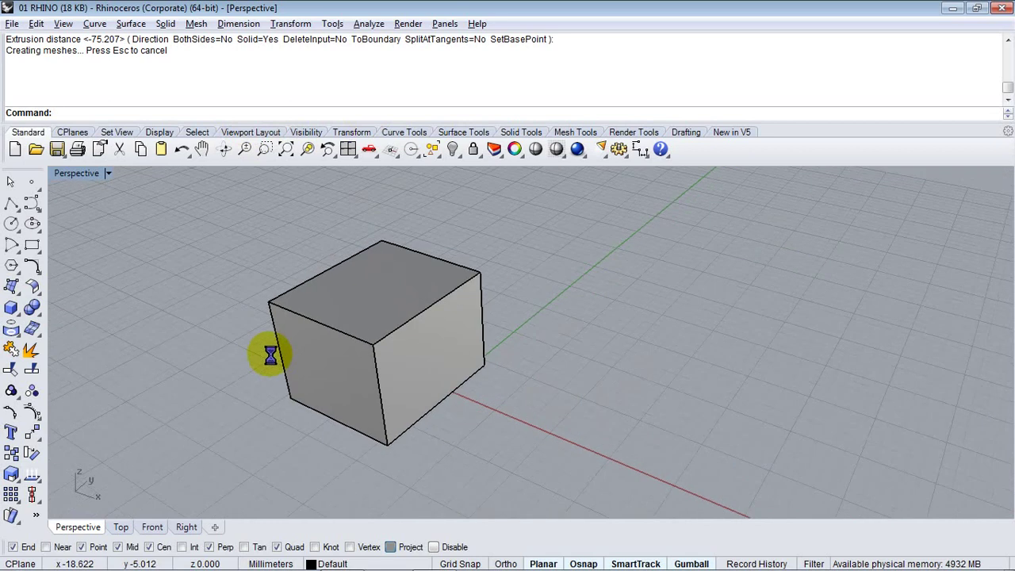
pyautogui.scroll(5, 271, 356)
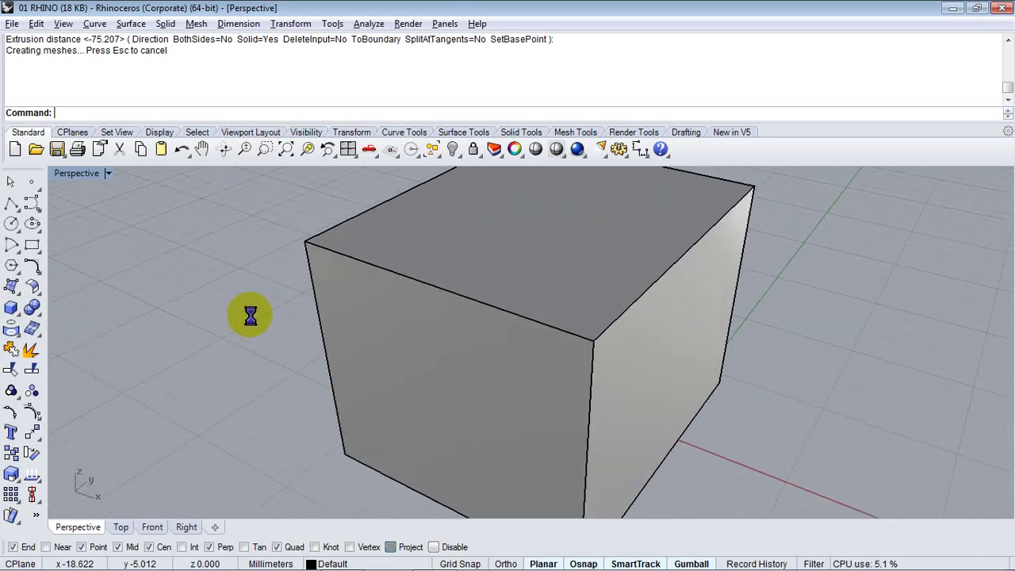
pyautogui.scroll(-3, 249, 321)
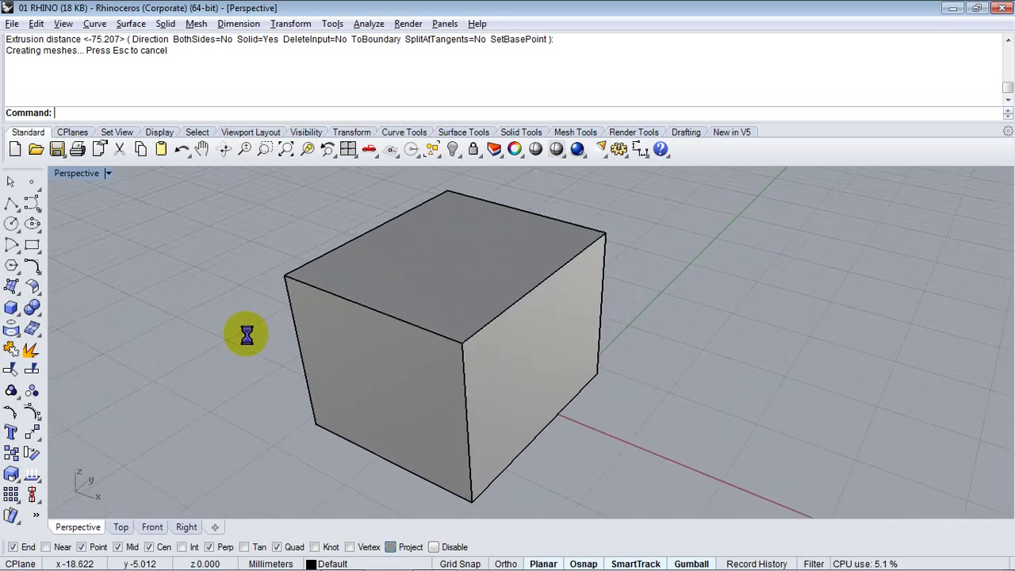
# Select the box and zoom the Perspective viewport to it with Zoom Selected, and deselect it
pyautogui.click(391, 373)
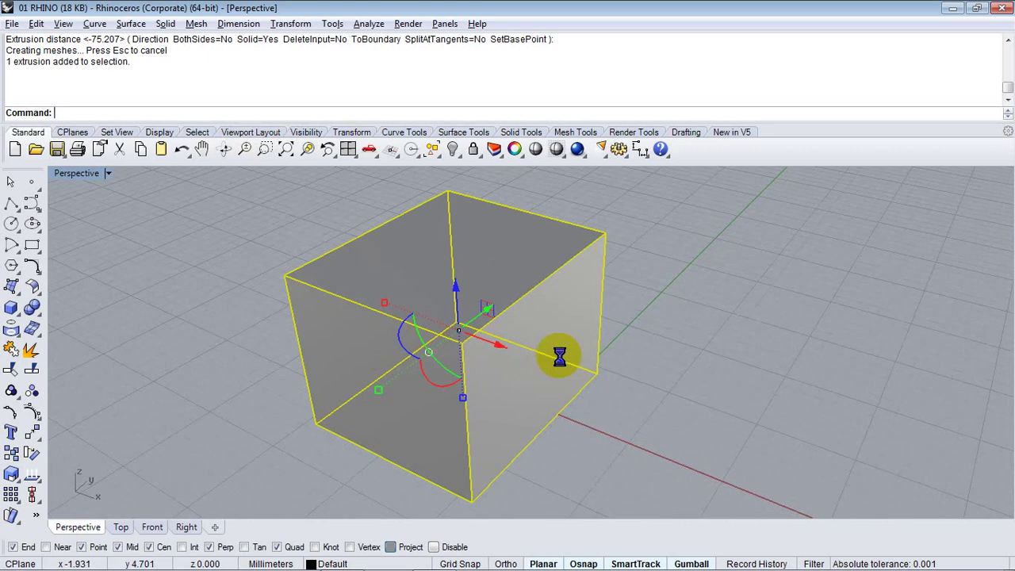
pyautogui.click(307, 149)
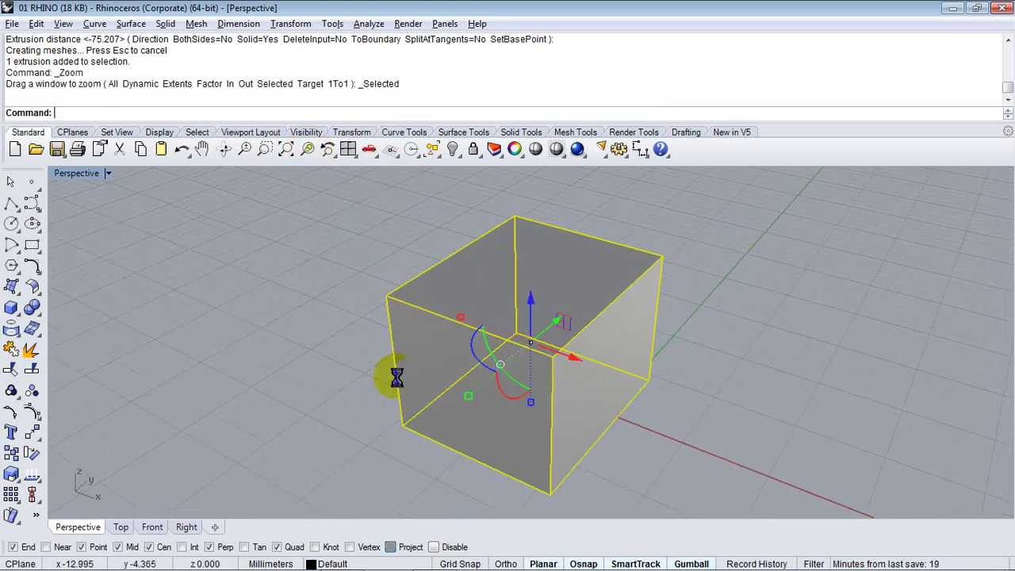
pyautogui.rightClick(285, 355)
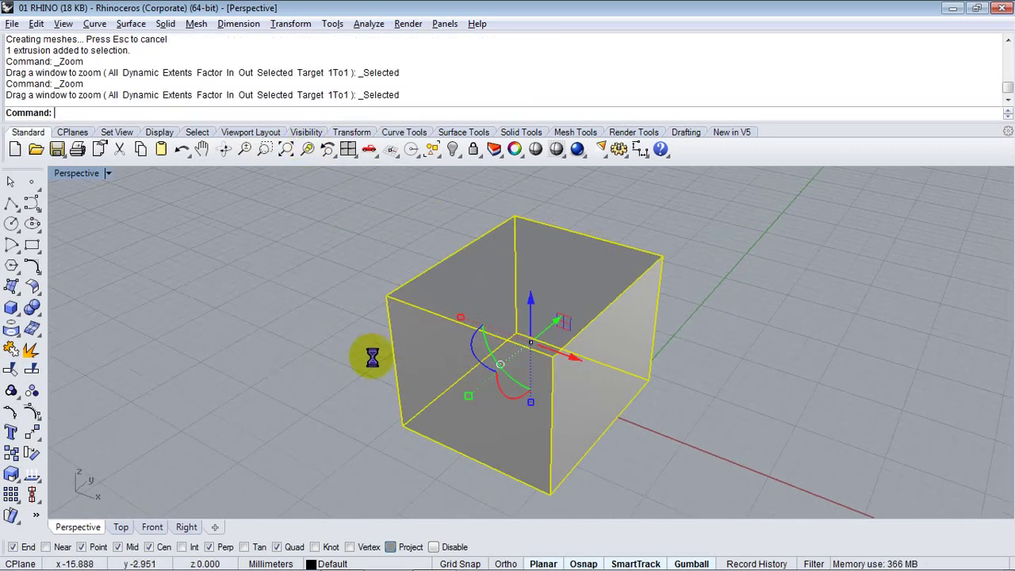
pyautogui.click(375, 381)
pyautogui.moveTo(374, 382); pyautogui.dragTo(439, 394, button='right')
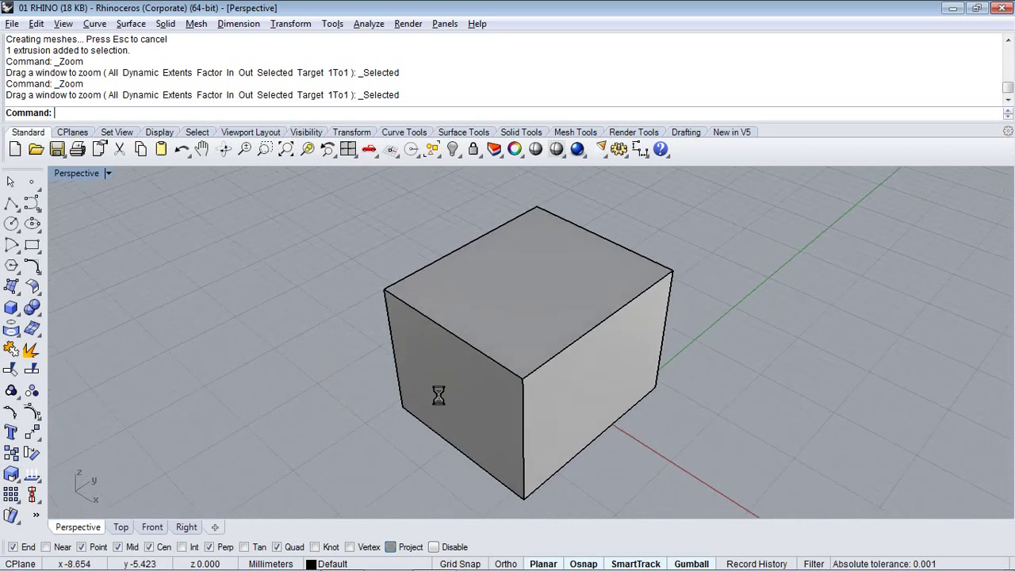
# Draw a center-radius circle on the ground plane along the Y axis, next to the box
pyautogui.moveTo(605, 394); pyautogui.dragTo(453, 363, button='right')
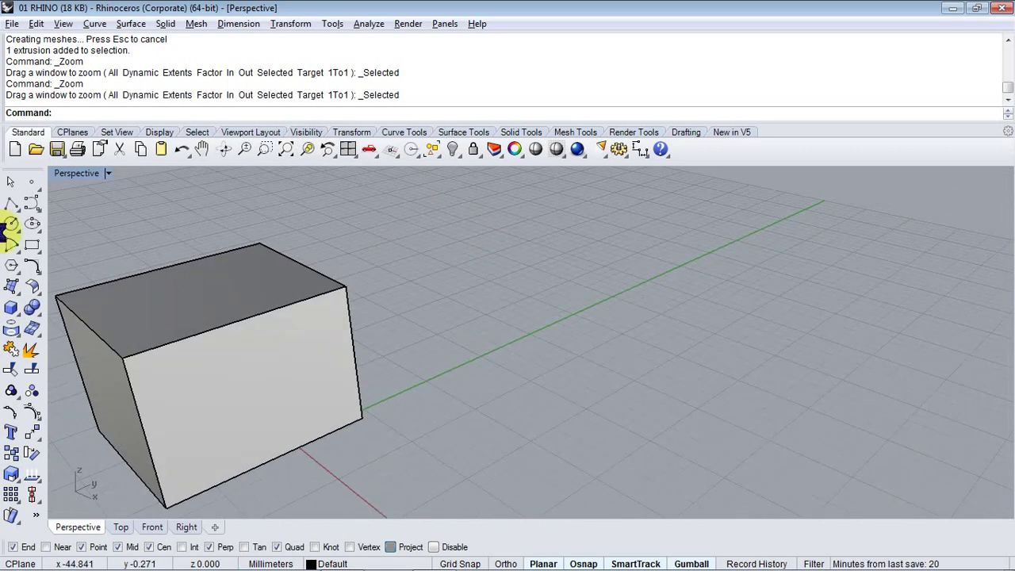
pyautogui.click(12, 223)
pyautogui.click(455, 361)
pyautogui.click(519, 387)
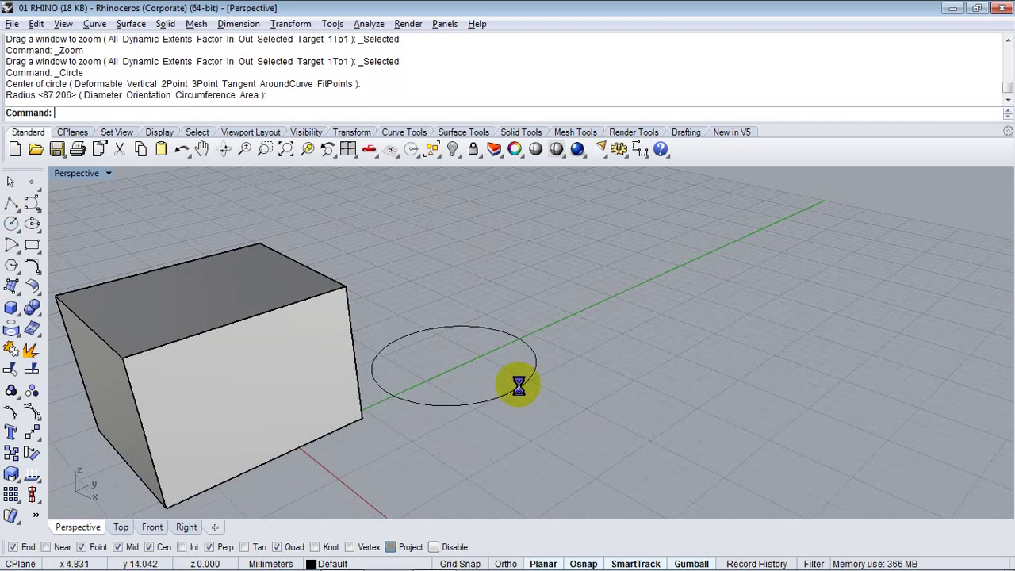
# Extrude the circle upward with ExtrudeCrv into a solid cylinder about 7.7 mm high, keeping Solid set to Yes
pyautogui.moveTo(535, 404); pyautogui.dragTo(512, 408, button='right')
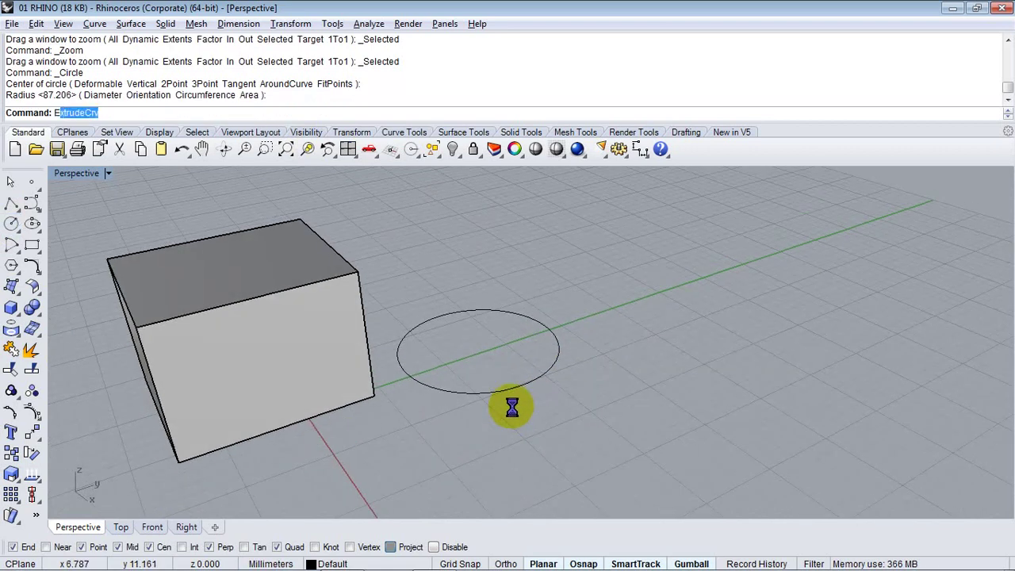
pyautogui.press('Return')
pyautogui.click(513, 391)
pyautogui.press('Return')
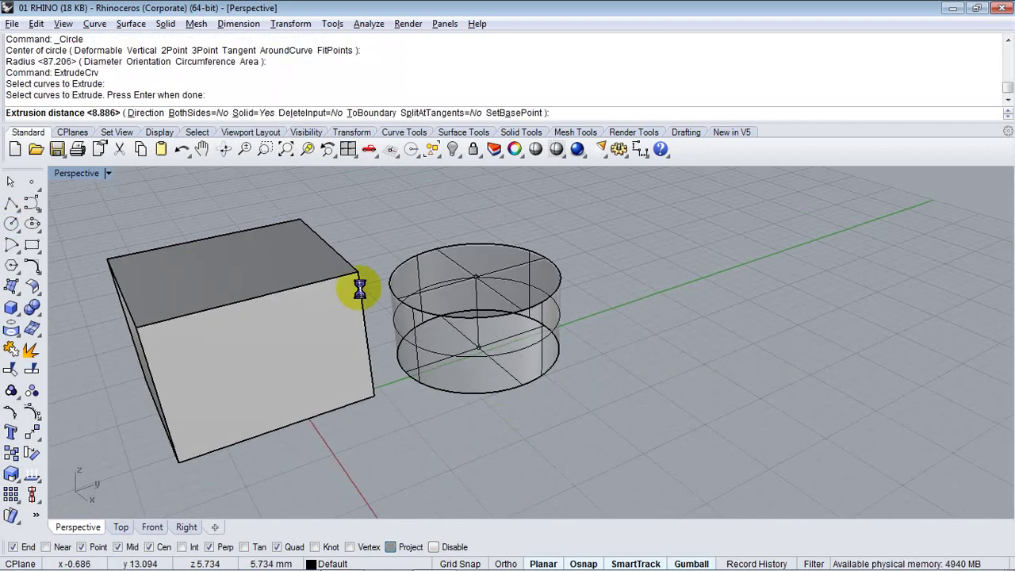
pyautogui.click(360, 273)
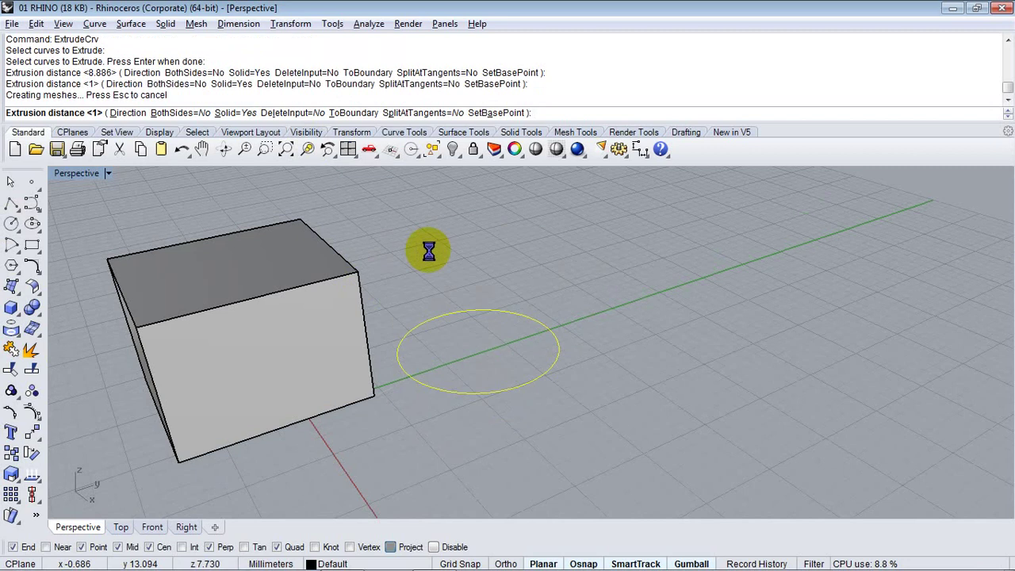
pyautogui.moveTo(510, 343); pyautogui.dragTo(276, 325, button='right')
pyautogui.click(402, 386)
pyautogui.click(503, 419)
pyautogui.scroll(-2, 276, 325)
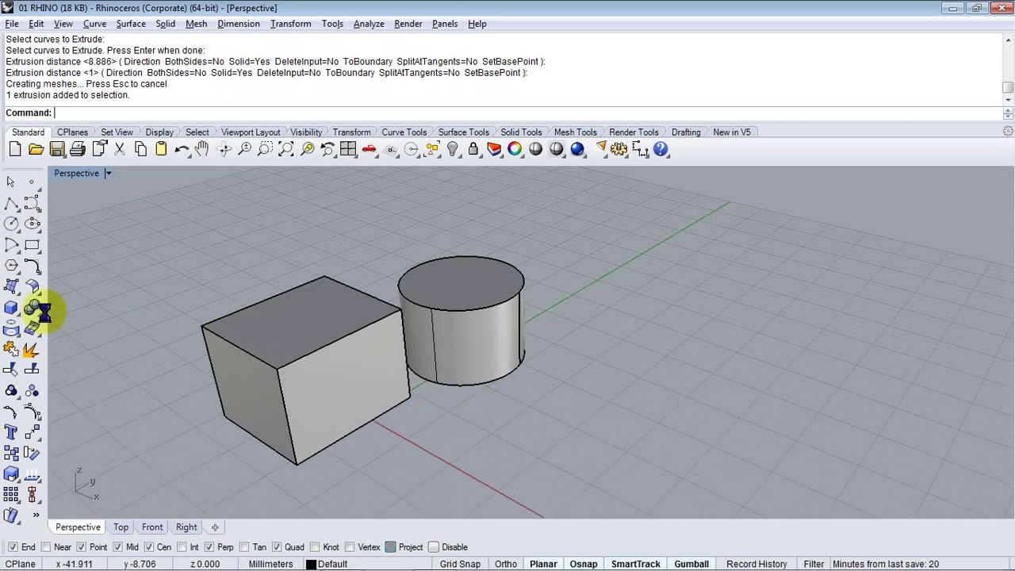
# Create a four-sided surface from four corner points on the ground plane beyond the cylinder, and delete it
pyautogui.click(11, 285)
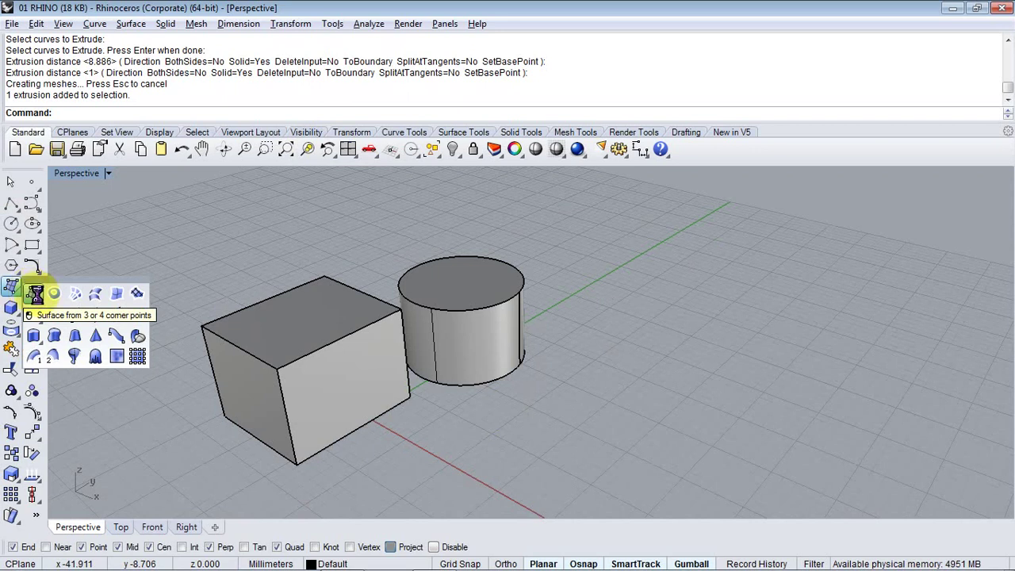
pyautogui.click(32, 294)
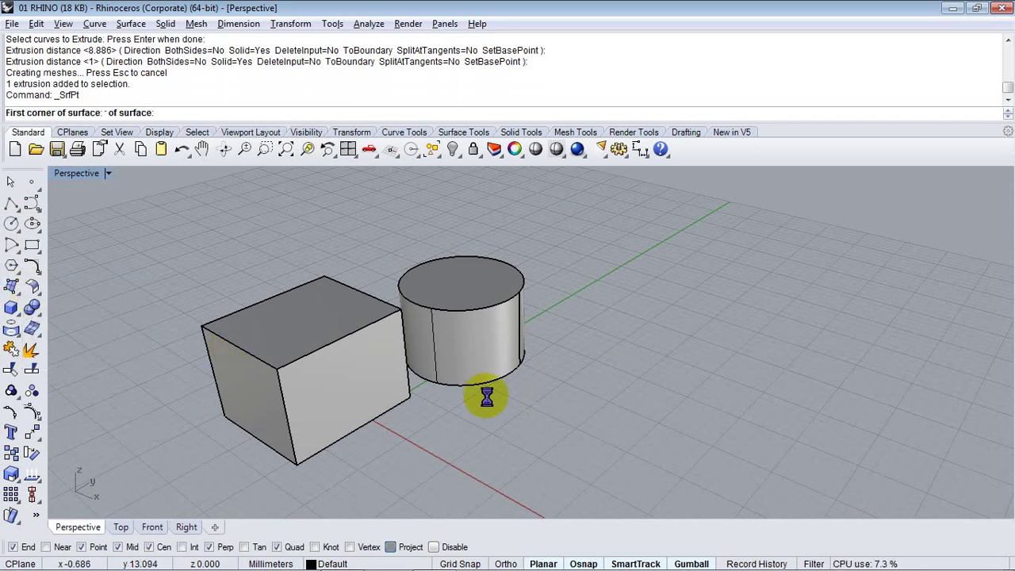
pyautogui.click(585, 401)
pyautogui.click(738, 422)
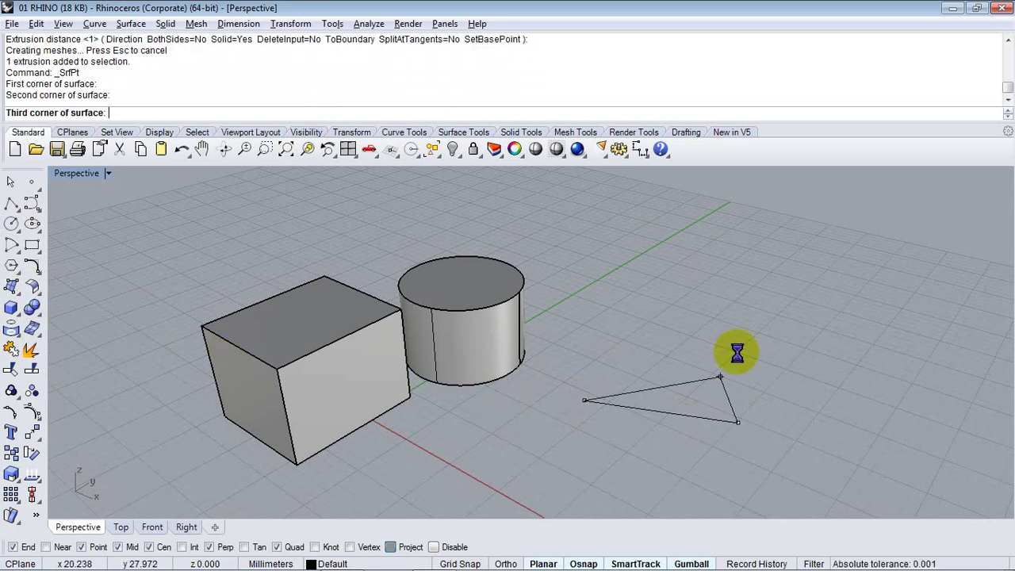
pyautogui.click(762, 321)
pyautogui.click(600, 262)
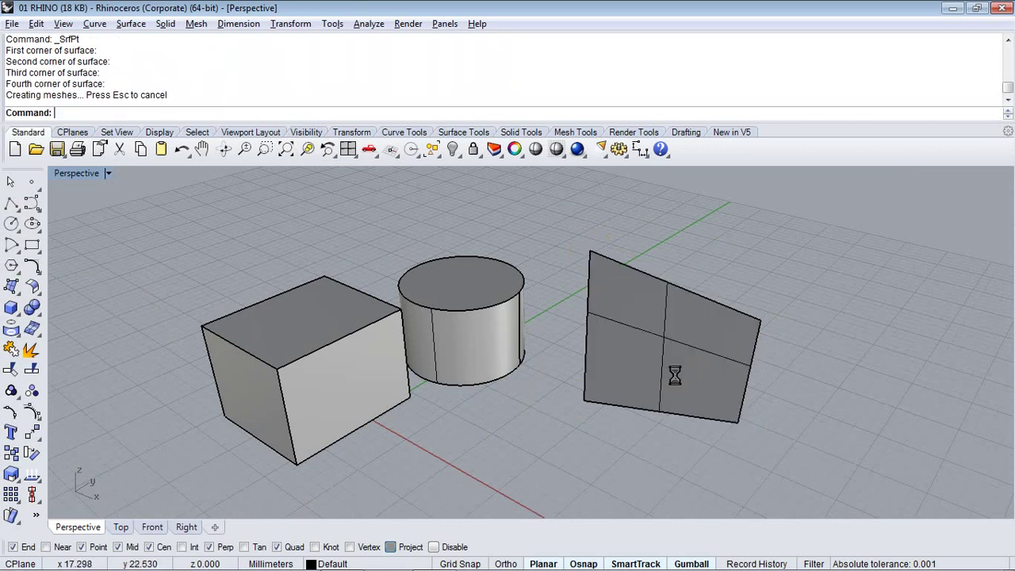
pyautogui.moveTo(684, 375); pyautogui.dragTo(458, 300, button='right')
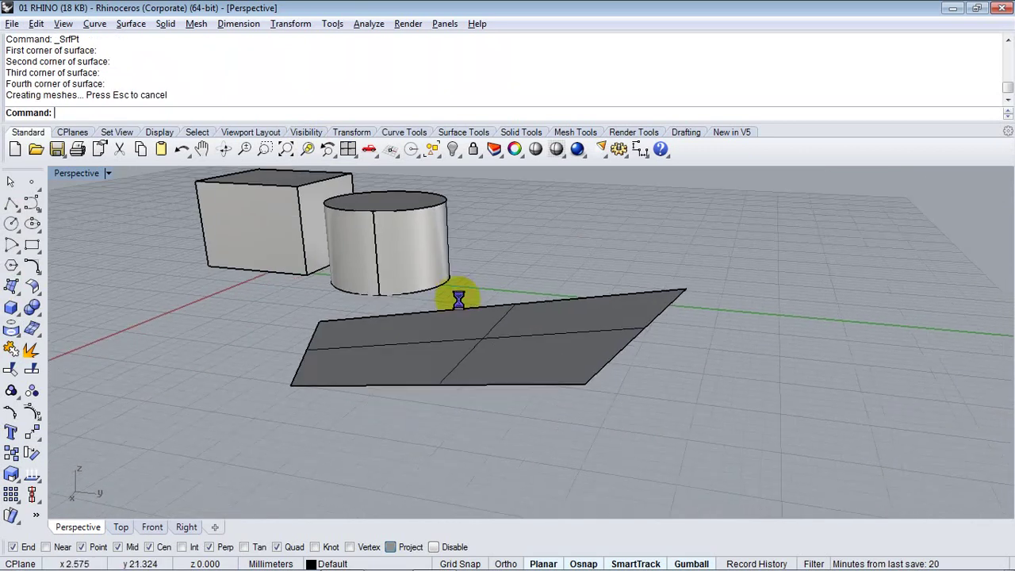
pyautogui.click(552, 344)
pyautogui.press('Delete')
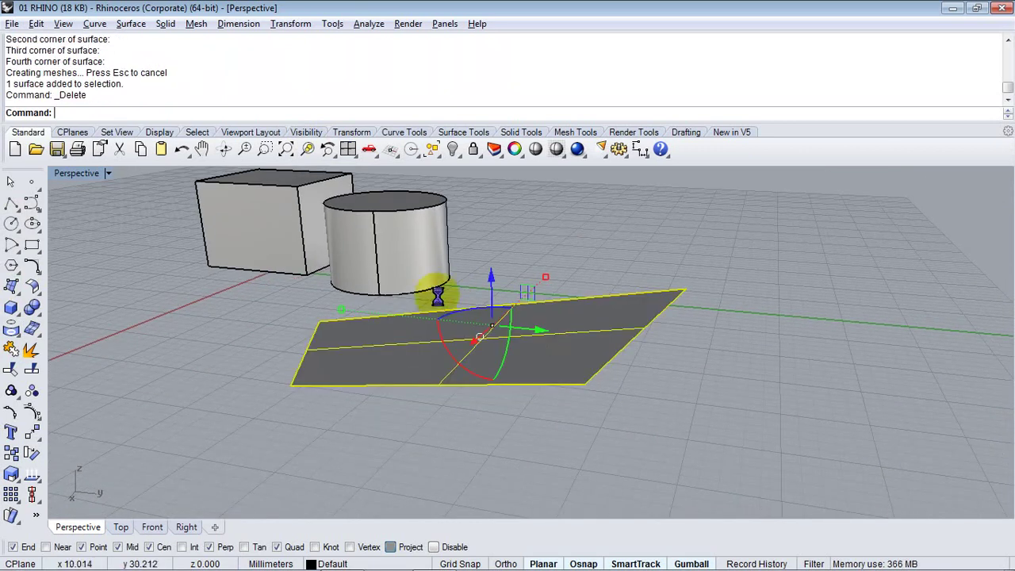
# Draw a closed freeform control-point curve of degree 3 on the ground plane beyond the cylinder, with a concave notch on one side
pyautogui.click(11, 287)
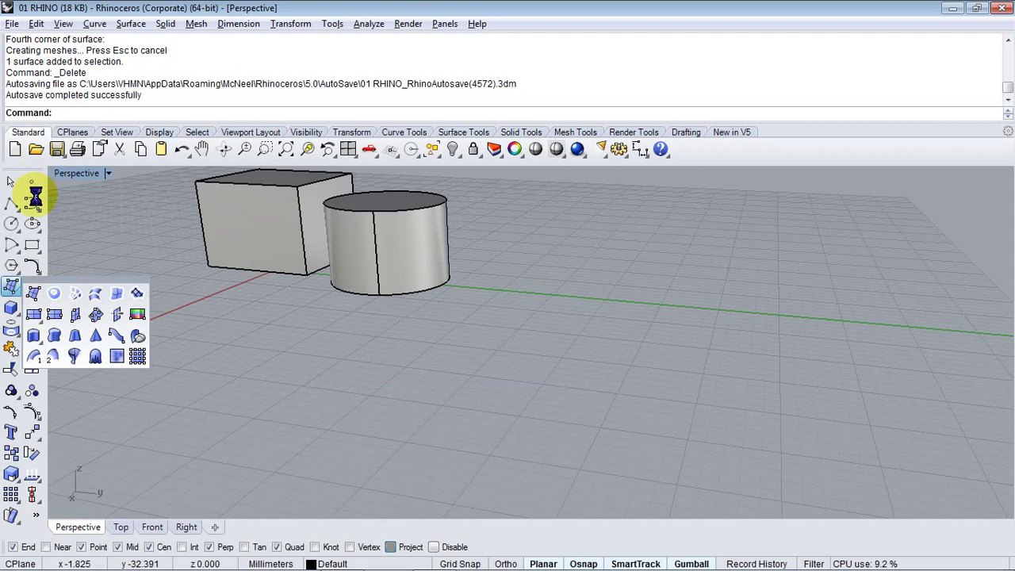
pyautogui.click(32, 203)
pyautogui.click(602, 395)
pyautogui.click(497, 409)
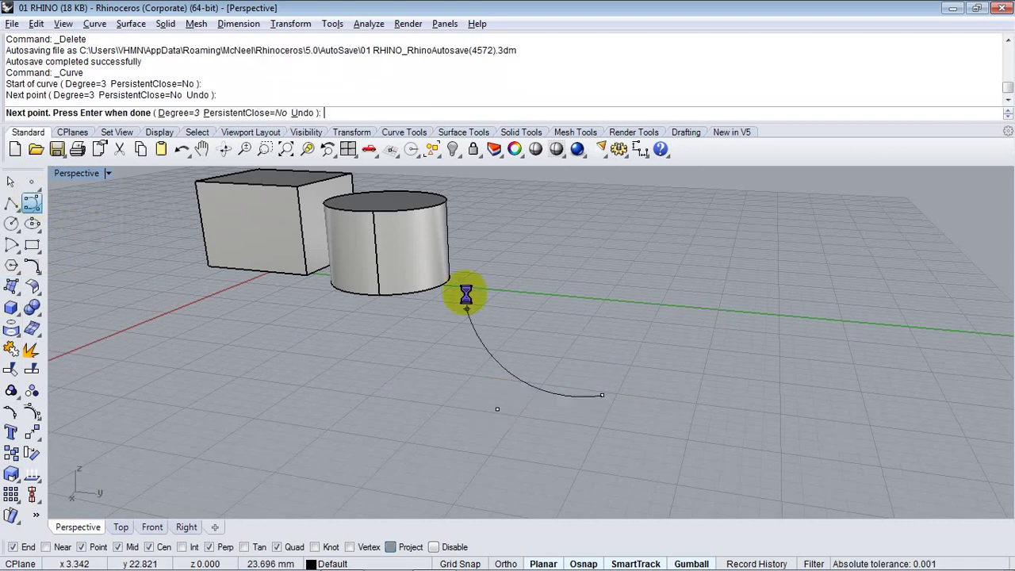
pyautogui.click(465, 292)
pyautogui.click(536, 264)
pyautogui.click(647, 306)
pyautogui.click(728, 372)
pyautogui.click(810, 429)
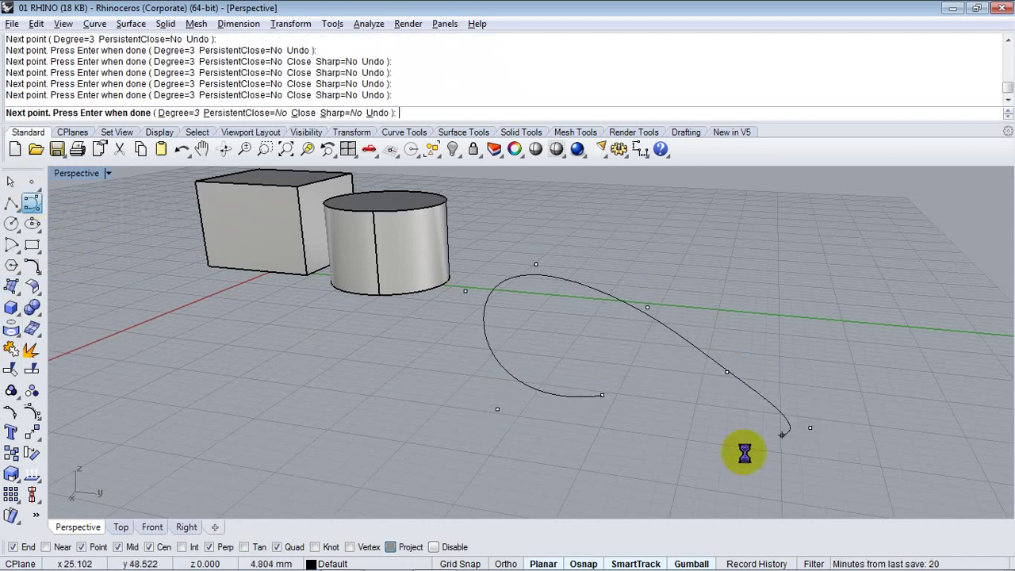
pyautogui.click(673, 475)
pyautogui.click(607, 440)
pyautogui.click(641, 408)
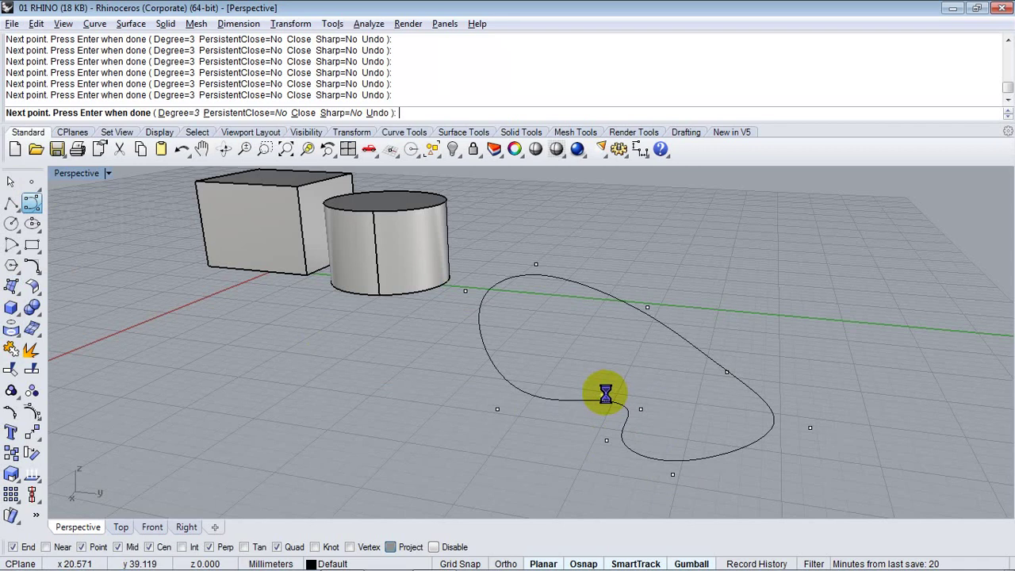
pyautogui.click(603, 394)
# Create a planar surface from the closed freeform curve with PlanarSrf, and delete that surface while keeping the curve
pyautogui.moveTo(590, 367); pyautogui.dragTo(219, 411, button='right')
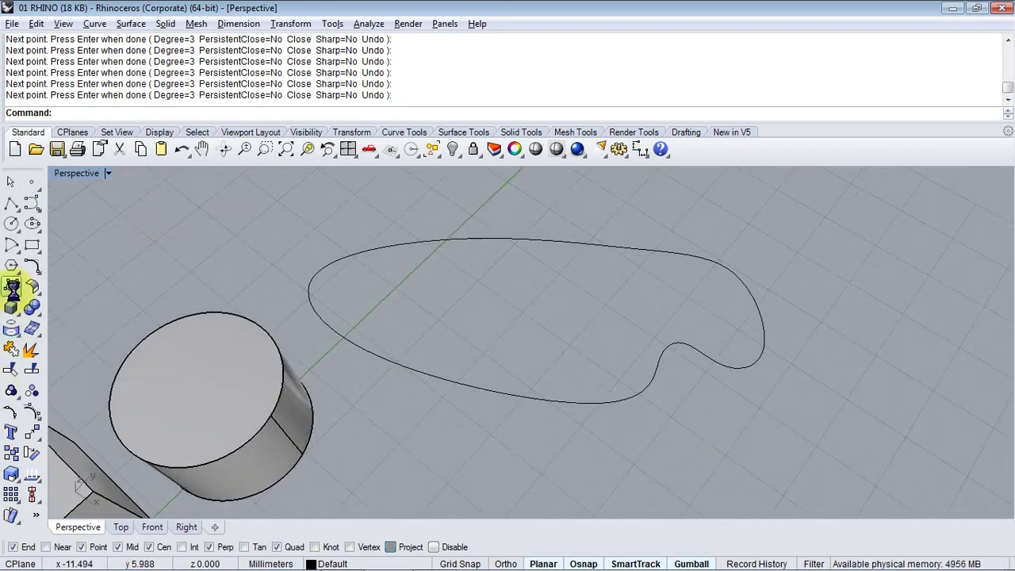
pyautogui.click(13, 289)
pyautogui.click(47, 290)
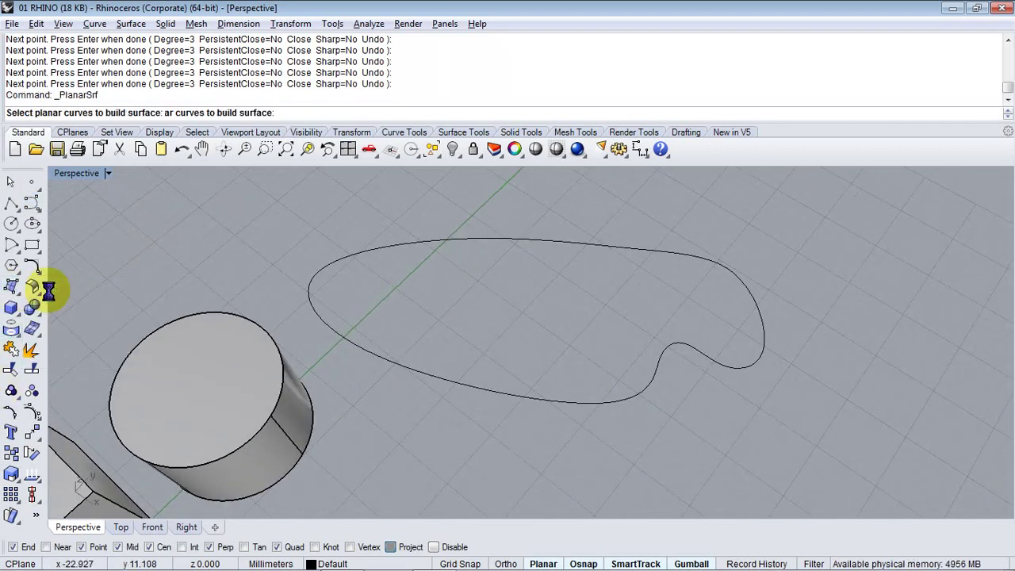
pyautogui.click(496, 392)
pyautogui.press('Return')
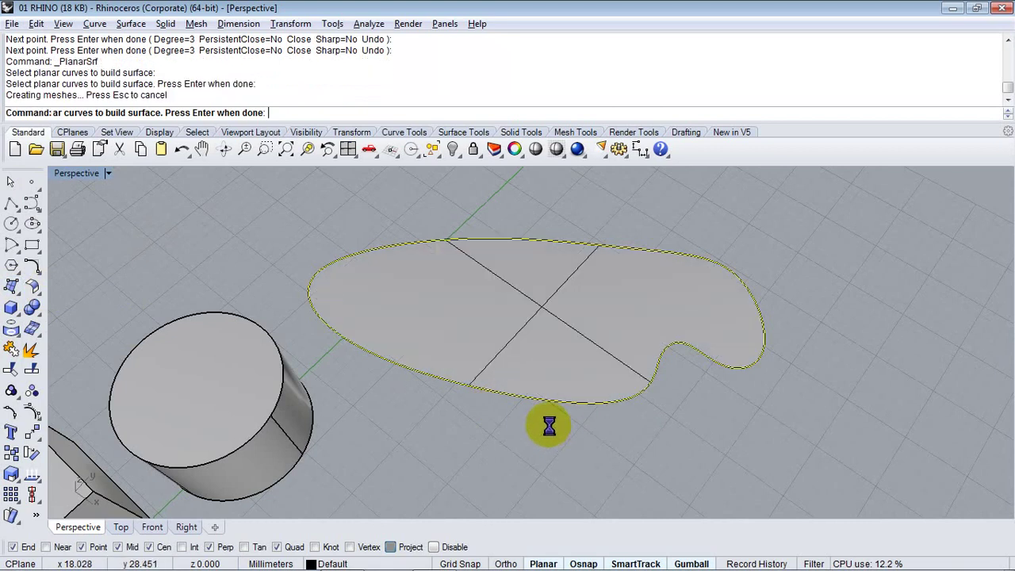
pyautogui.moveTo(670, 412); pyautogui.dragTo(530, 333, button='right')
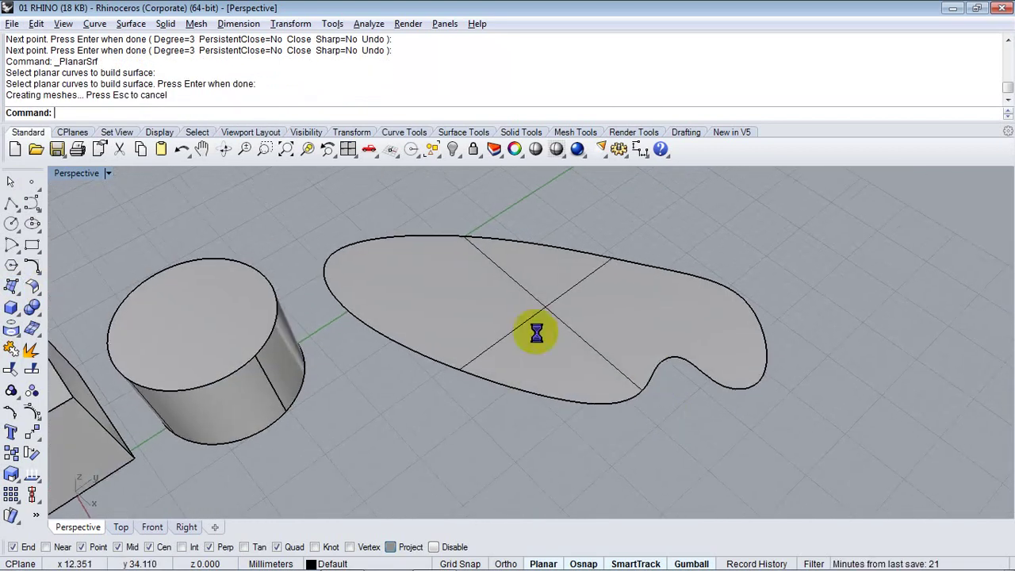
pyautogui.click(583, 350)
pyautogui.press('Delete')
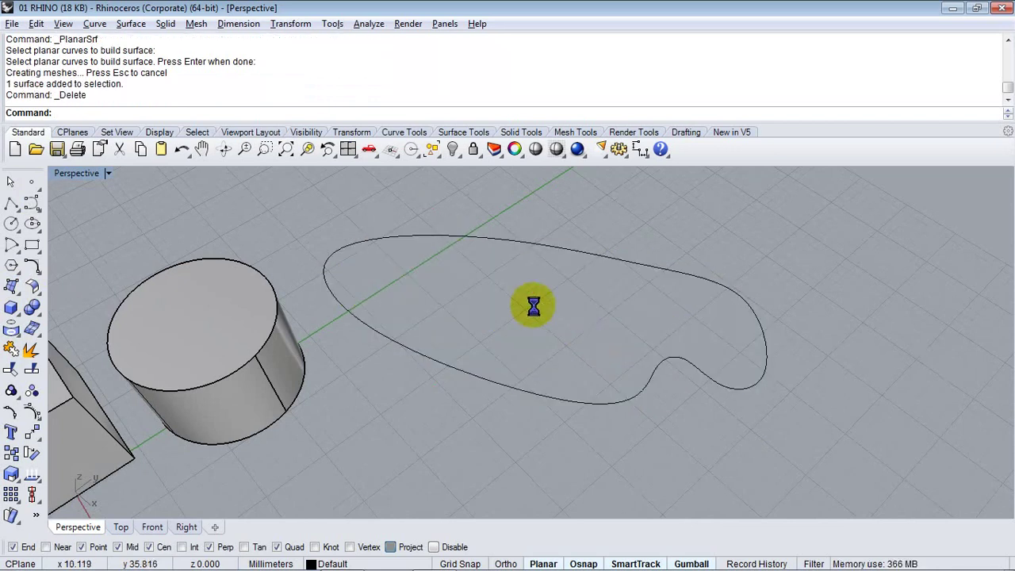
# Draw a small center-radius circle on the ground plane inside the wide part of the freeform curve
pyautogui.click(16, 224)
pyautogui.click(491, 299)
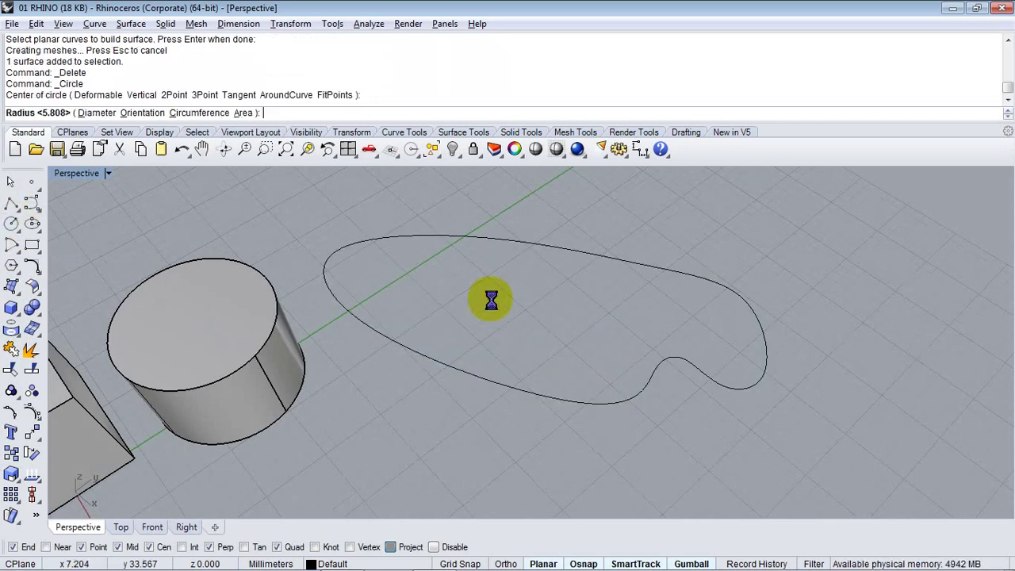
pyautogui.click(526, 317)
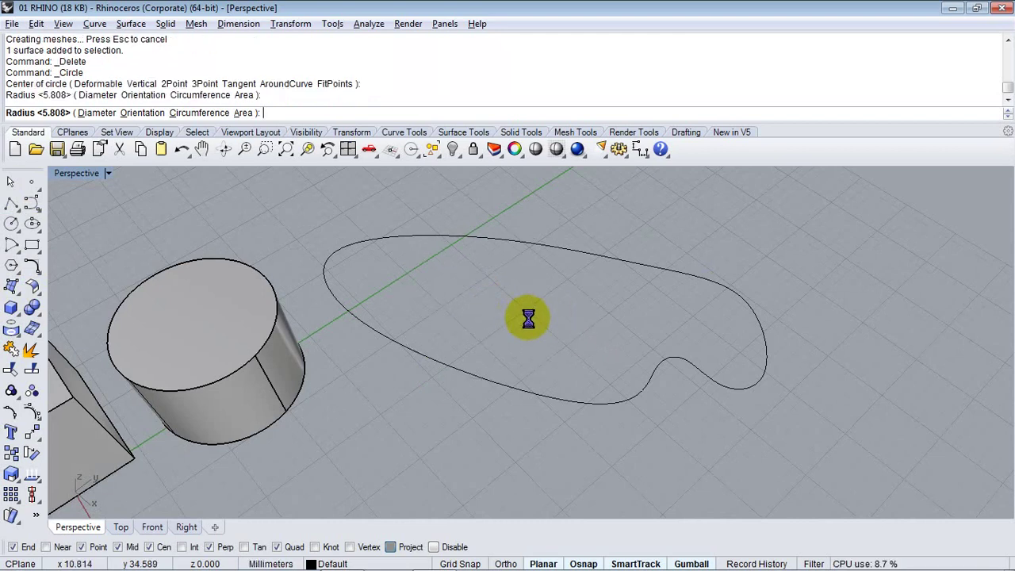
# Create a planar surface with a hole from the freeform curve and the inner circle using PlanarSrf, and delete the surface
pyautogui.keyDown('shift'); pyautogui.moveTo(551, 319); pyautogui.dragTo(476, 320, button='right'); pyautogui.keyUp('shift')
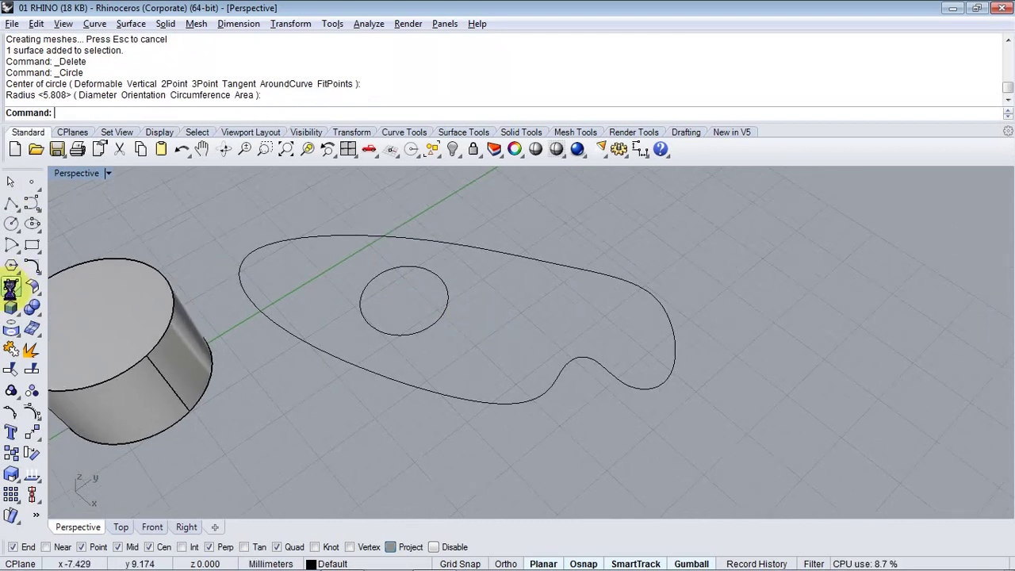
pyautogui.click(11, 289)
pyautogui.click(51, 293)
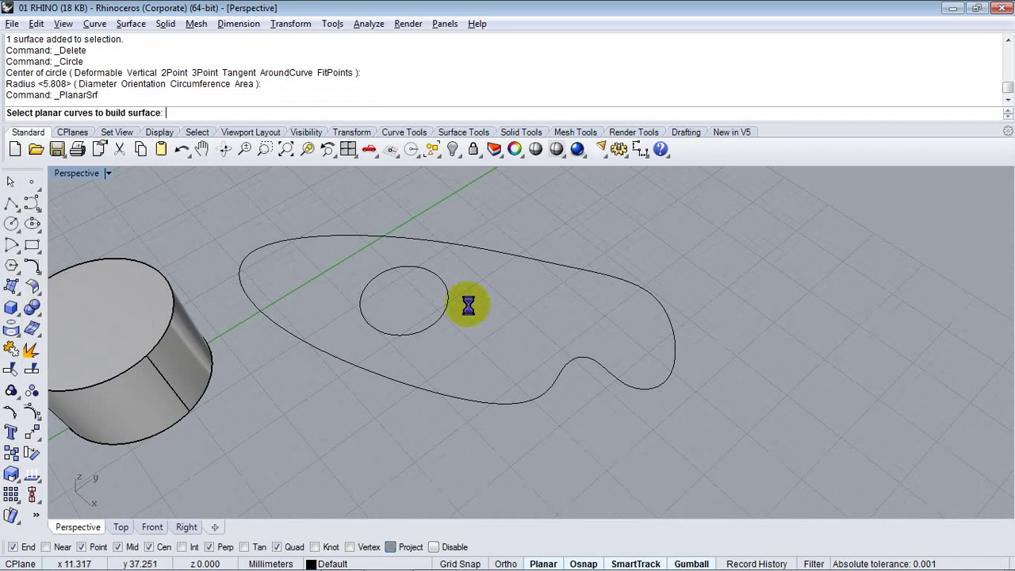
pyautogui.moveTo(444, 412); pyautogui.dragTo(398, 318)
pyautogui.press('Return')
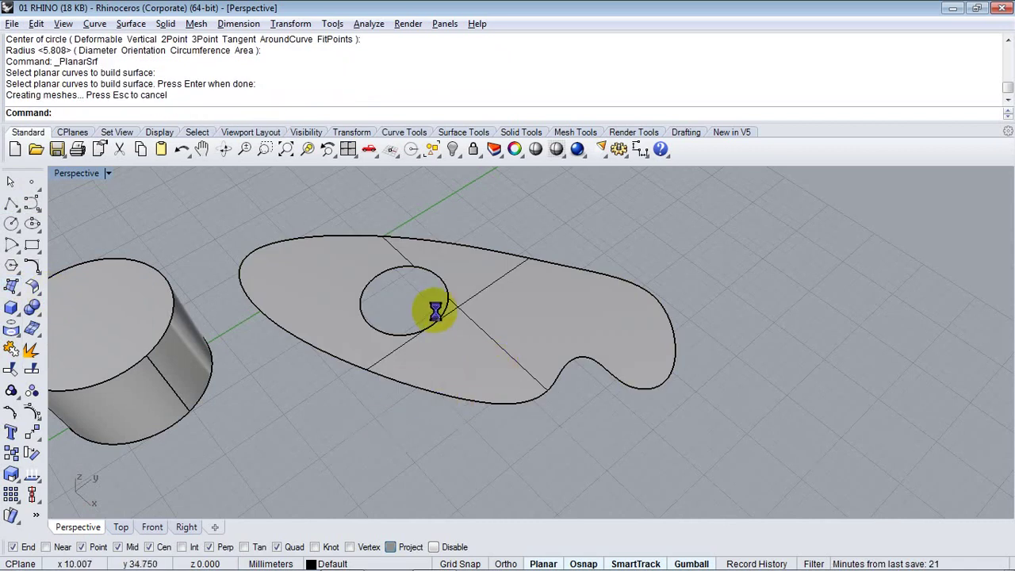
pyautogui.moveTo(437, 307)
pyautogui.mouseDown(button='right')
pyautogui.moveTo(460, 340)
pyautogui.moveTo(447, 328)
pyautogui.moveTo(517, 229)
pyautogui.moveTo(465, 293)
pyautogui.moveTo(453, 340)
pyautogui.mouseUp(button='right')
pyautogui.click(315, 343)
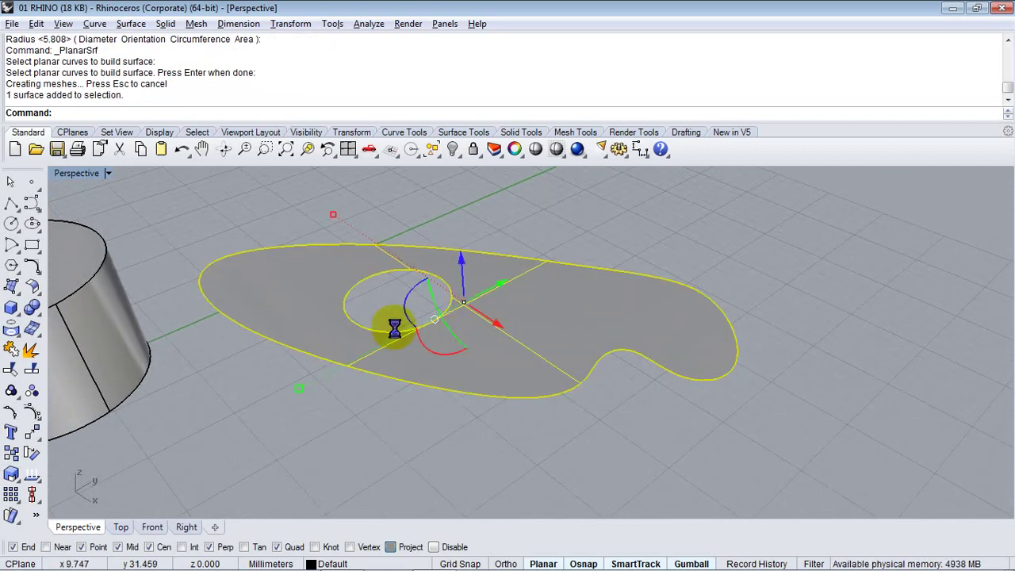
pyautogui.press('Delete')
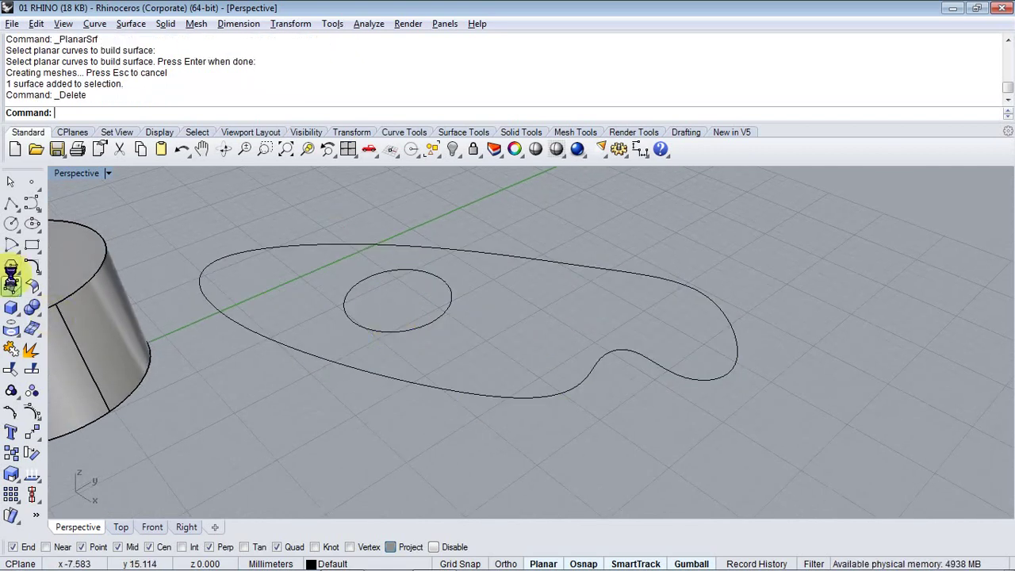
# Move the inner circle straight up with the gumball to about 7.4 mm above the ground plane, and deselect it
pyautogui.click(12, 284)
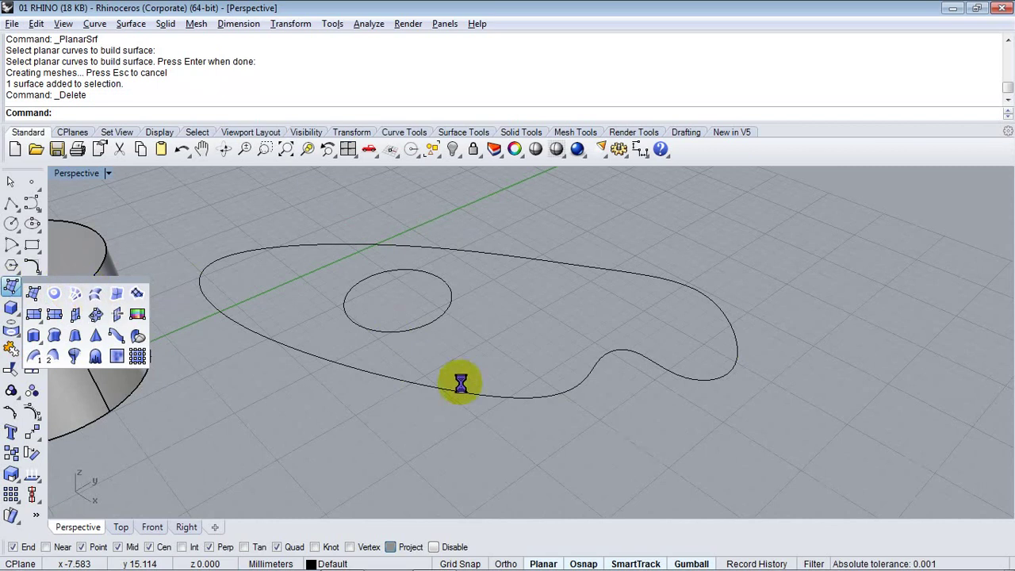
pyautogui.moveTo(439, 388)
pyautogui.mouseDown(button='right')
pyautogui.moveTo(401, 376)
pyautogui.moveTo(457, 391)
pyautogui.moveTo(449, 333)
pyautogui.moveTo(447, 389)
pyautogui.mouseUp(button='right')
pyautogui.scroll(2, 447, 388)
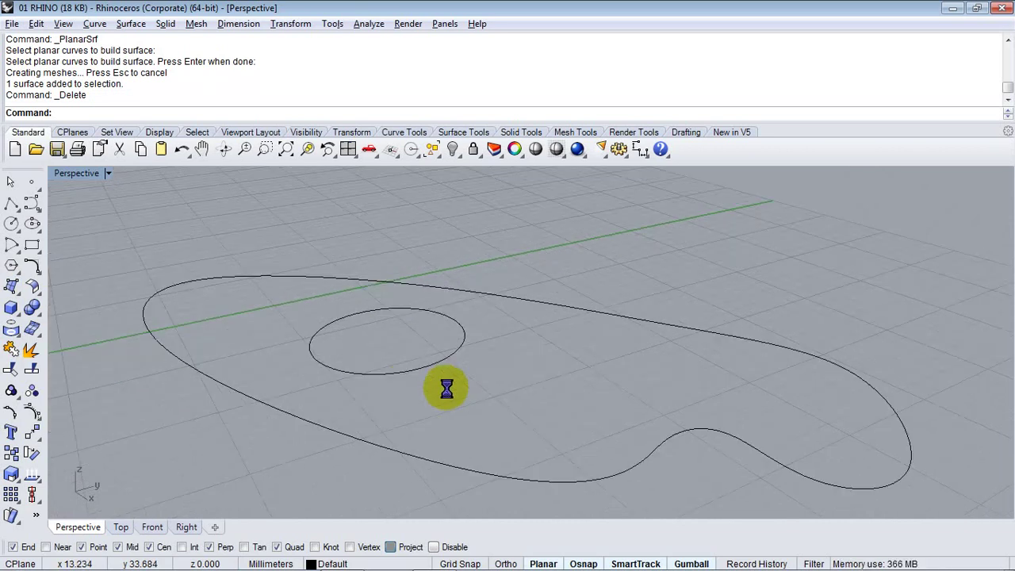
pyautogui.click(430, 370)
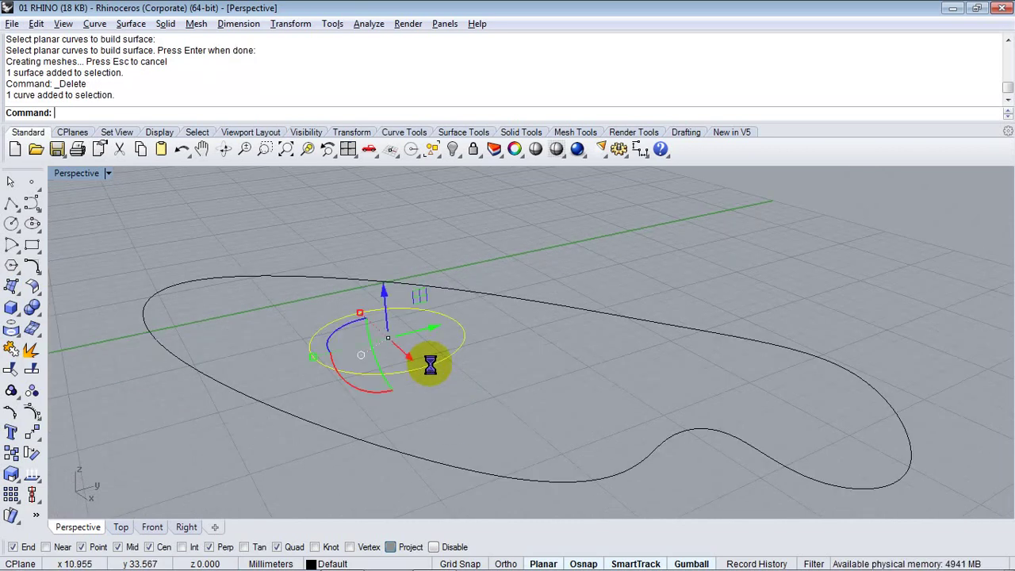
pyautogui.click(384, 295)
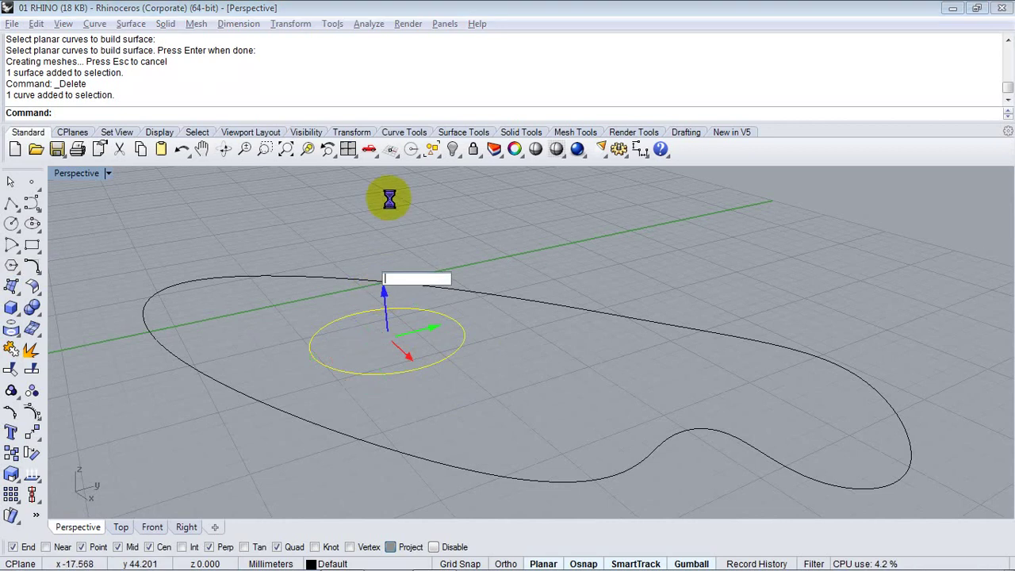
pyautogui.moveTo(453, 328); pyautogui.dragTo(397, 300, button='right')
pyautogui.moveTo(383, 295); pyautogui.dragTo(386, 184)
pyautogui.moveTo(358, 363); pyautogui.dragTo(384, 292, button='right')
pyautogui.moveTo(384, 273); pyautogui.dragTo(385, 198)
pyautogui.moveTo(416, 276); pyautogui.dragTo(430, 333, button='right')
pyautogui.click(490, 373)
# Loft between the freeform curve and the raised circle, accepting the default seam points, and move the Loft Options dialog clear of the preview
pyautogui.keyDown('shift'); pyautogui.moveTo(474, 366); pyautogui.dragTo(434, 354, button='right'); pyautogui.keyUp('shift')
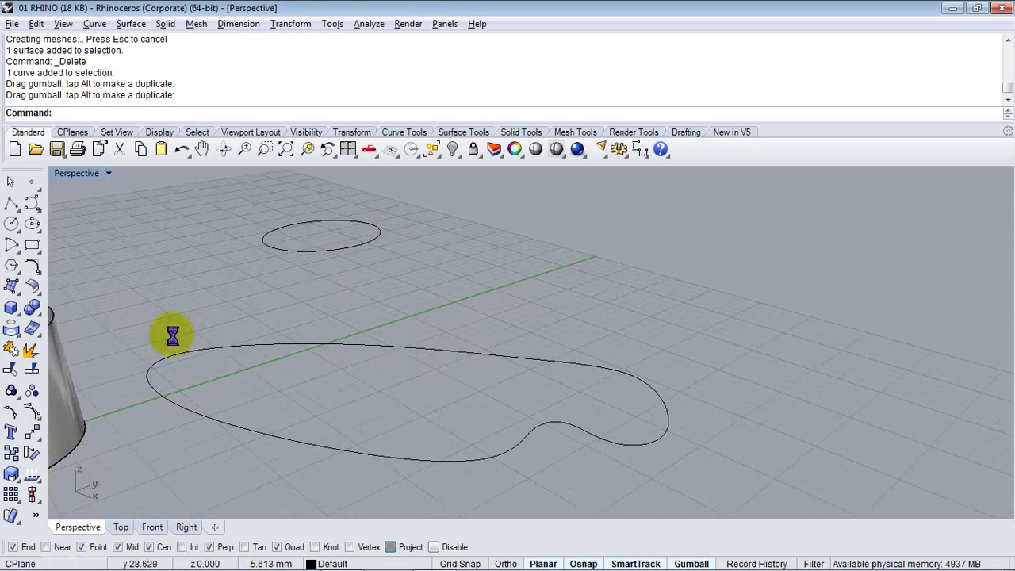
pyautogui.click(18, 287)
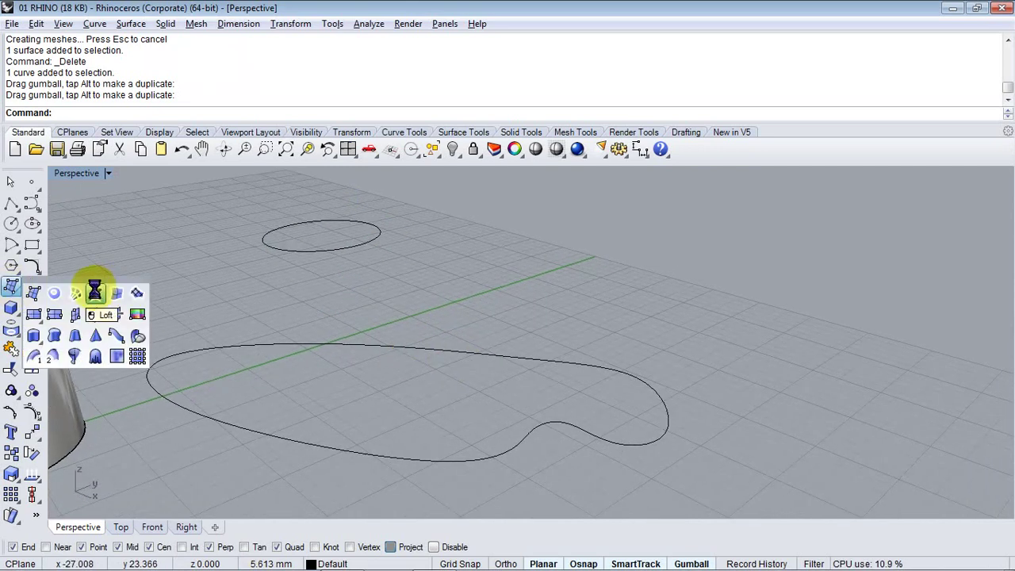
pyautogui.click(94, 293)
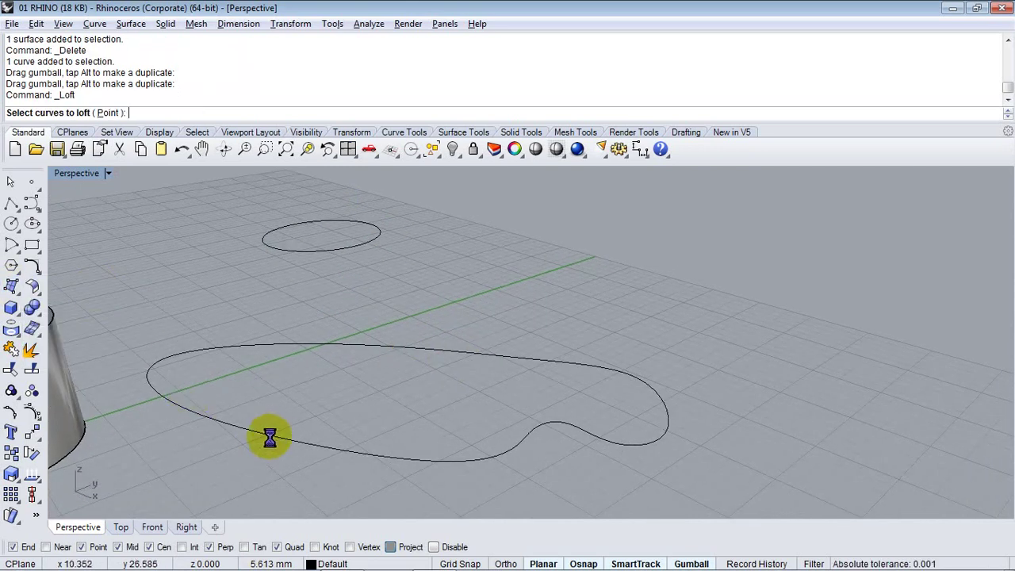
pyautogui.click(270, 437)
pyautogui.click(312, 252)
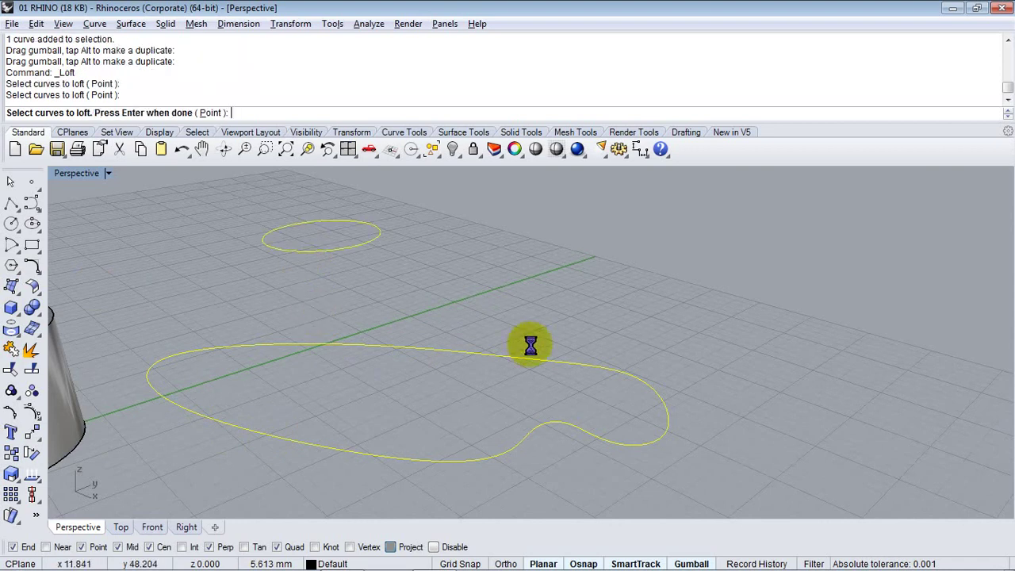
pyautogui.press('Return')
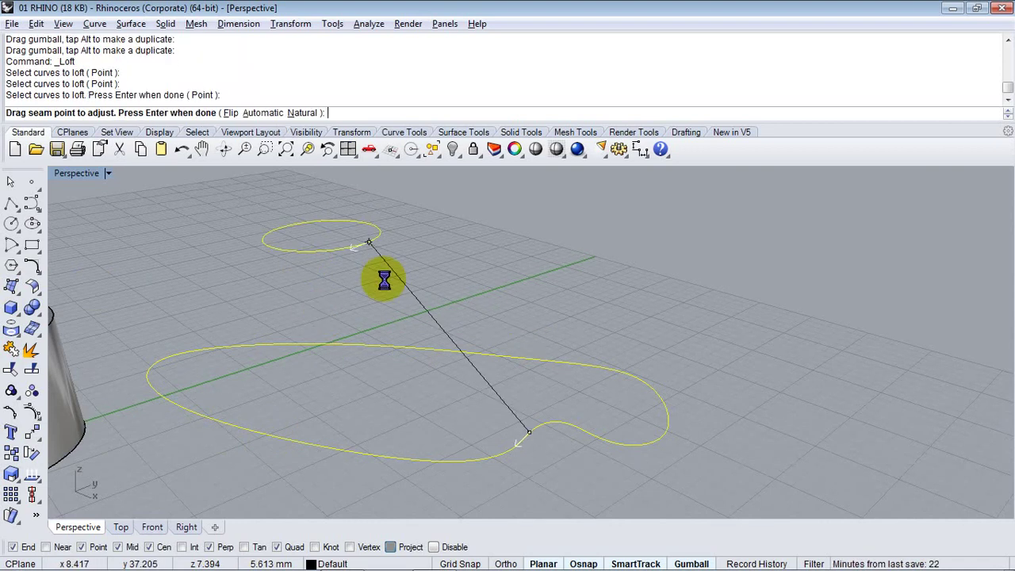
pyautogui.press('Return')
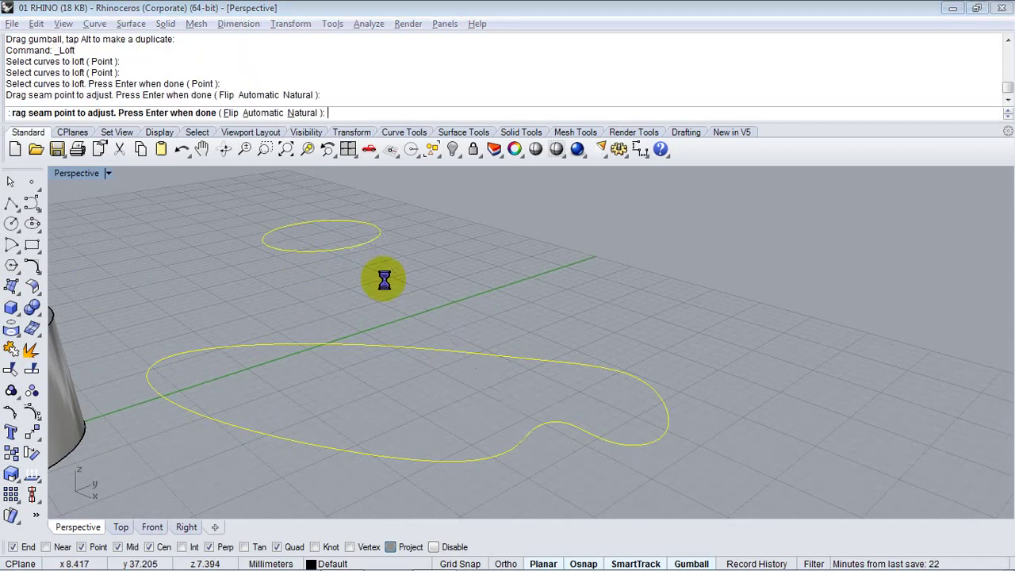
pyautogui.moveTo(240, 162); pyautogui.dragTo(809, 197)
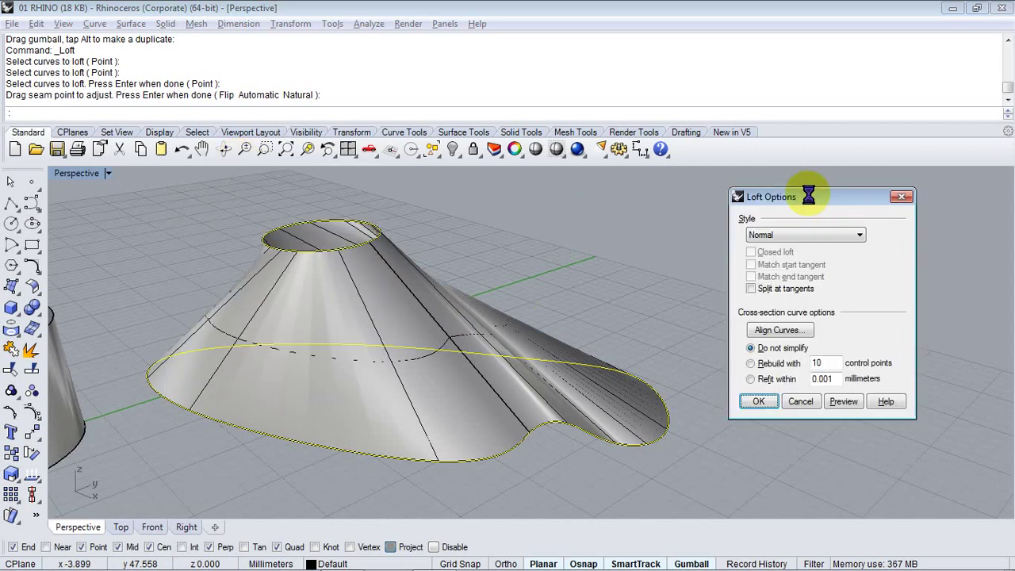
# Try the Loose and Straight sections loft styles, and preview the loft with Straight sections
pyautogui.moveTo(493, 360); pyautogui.dragTo(467, 372, button='right')
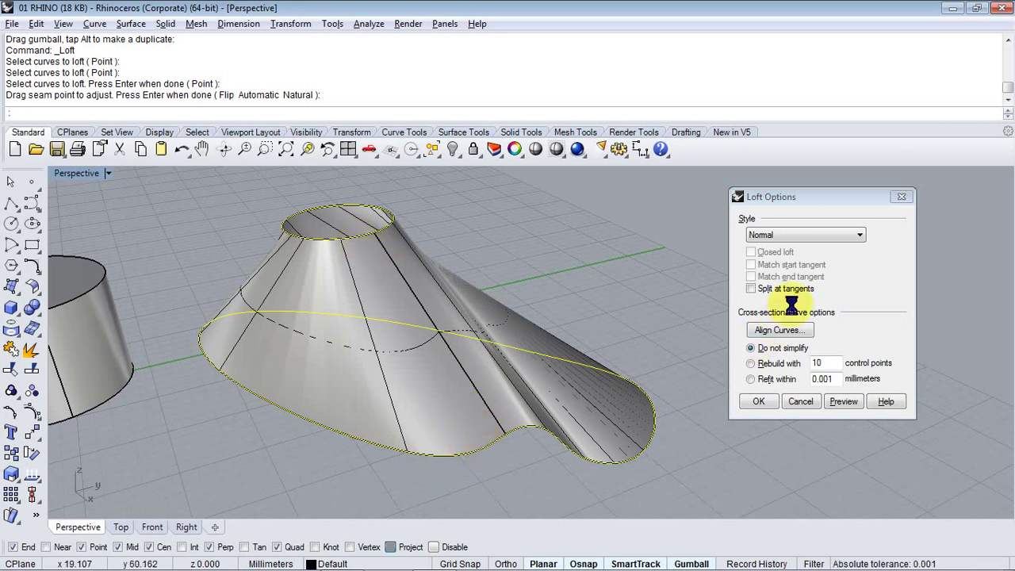
pyautogui.click(842, 237)
pyautogui.click(840, 257)
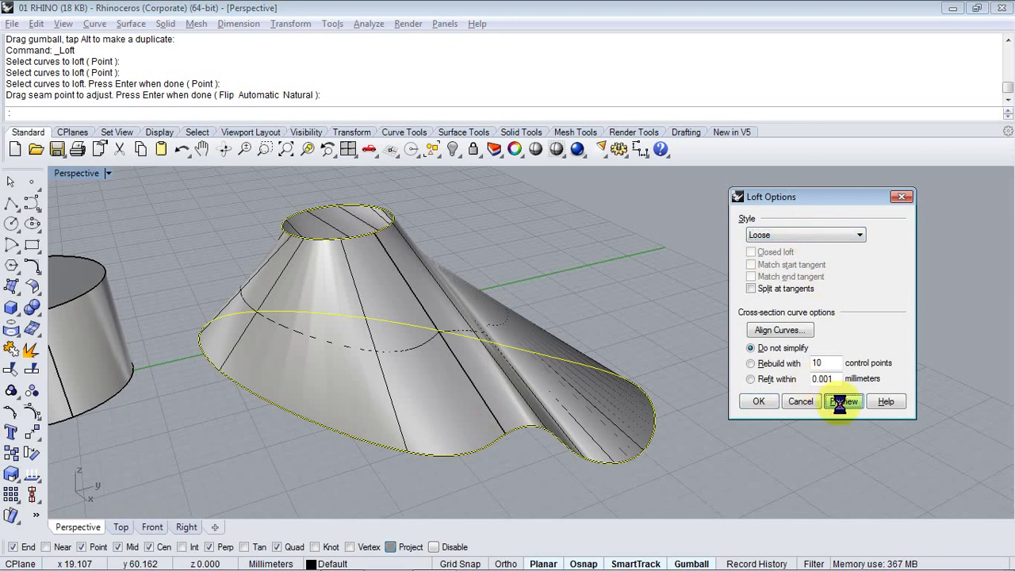
pyautogui.click(846, 235)
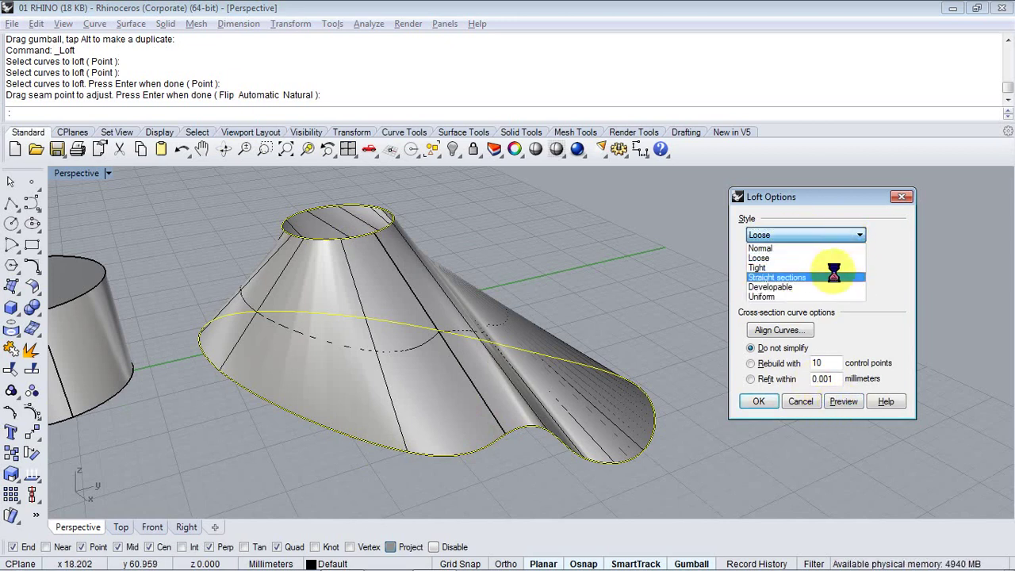
pyautogui.click(834, 277)
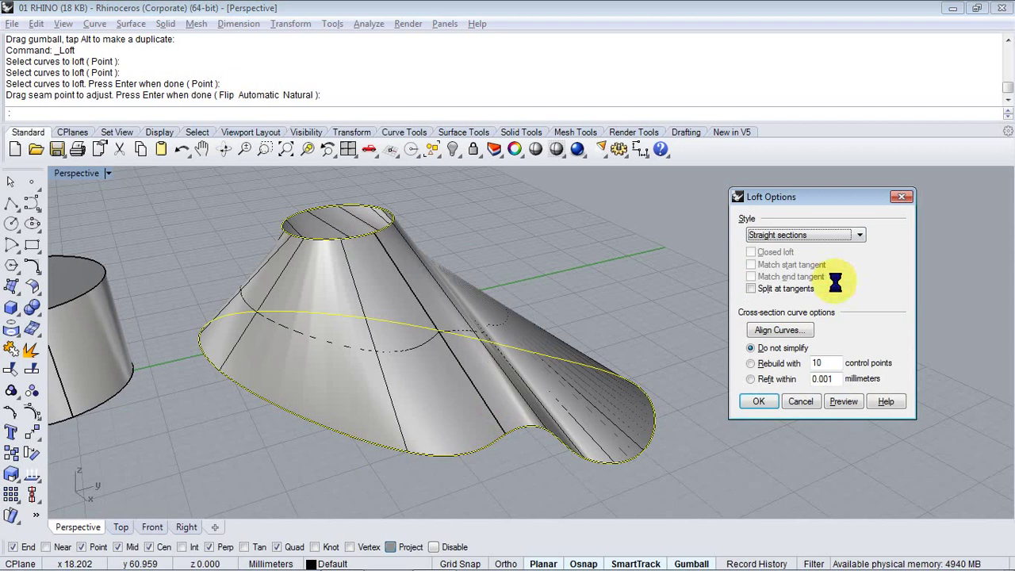
pyautogui.click(844, 402)
pyautogui.moveTo(429, 392); pyautogui.dragTo(324, 344, button='right')
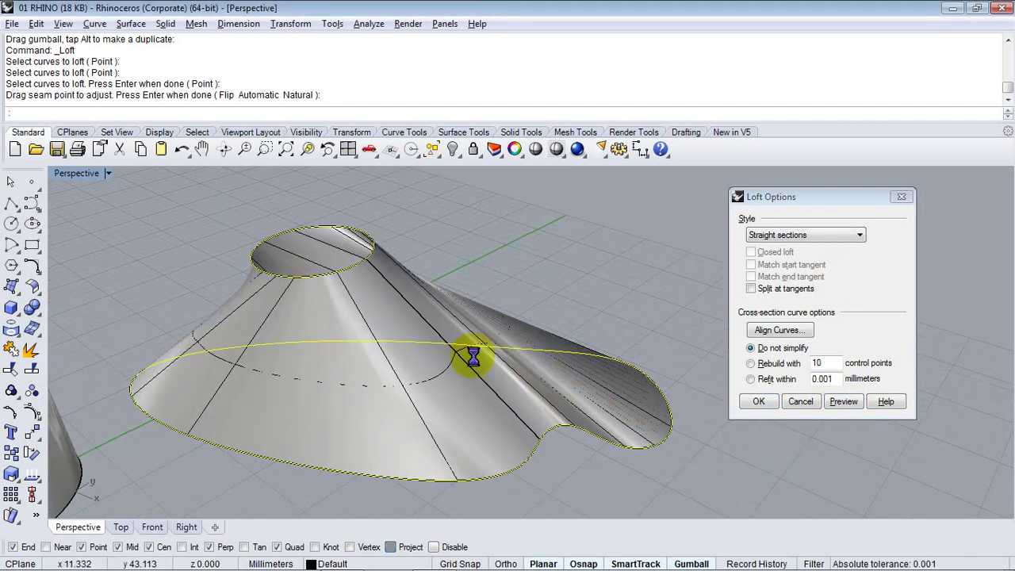
# Set the loft style to Uniform with Do not simplify kept, and create the lofted surface
pyautogui.click(838, 233)
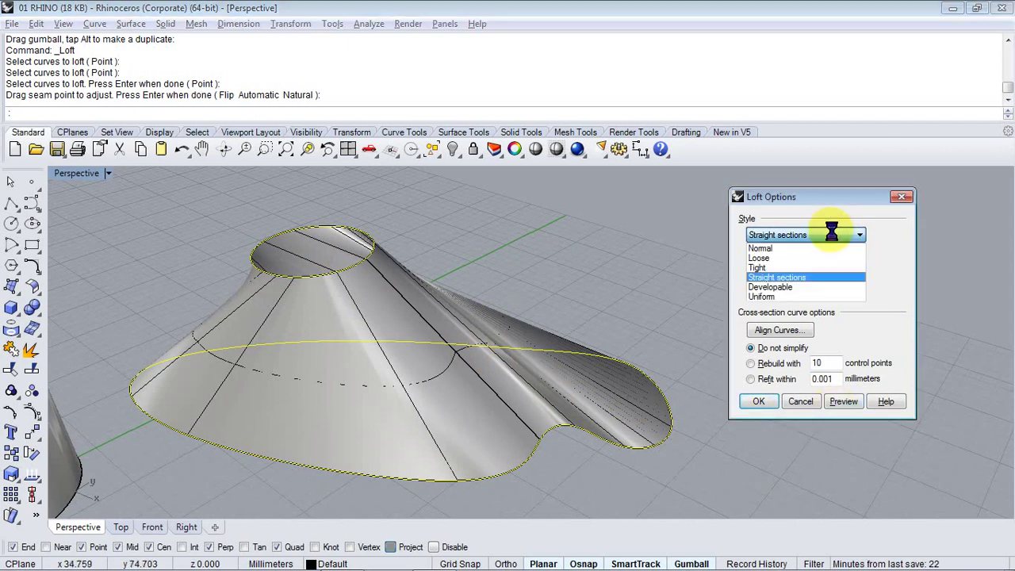
pyautogui.click(816, 297)
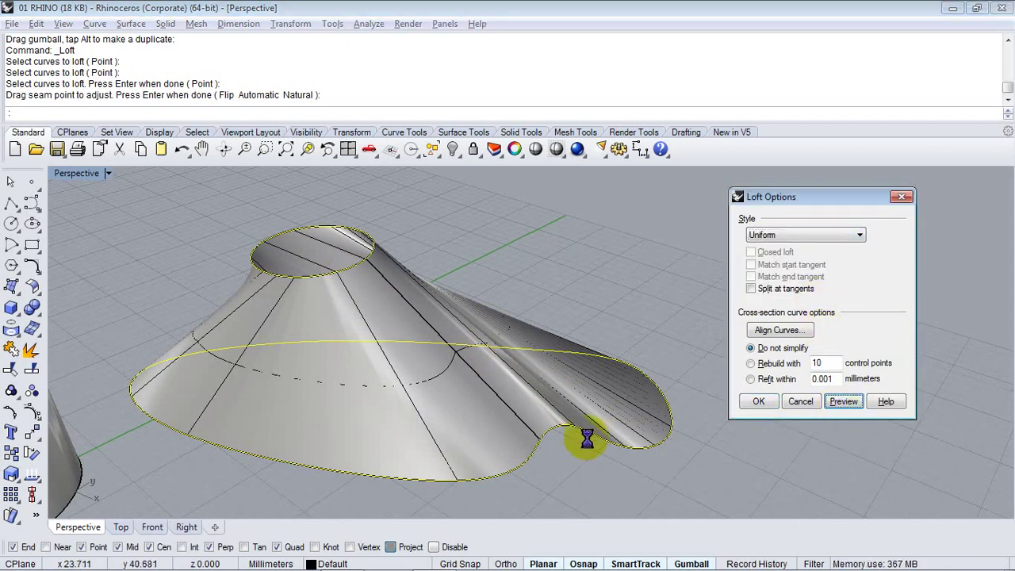
pyautogui.click(759, 402)
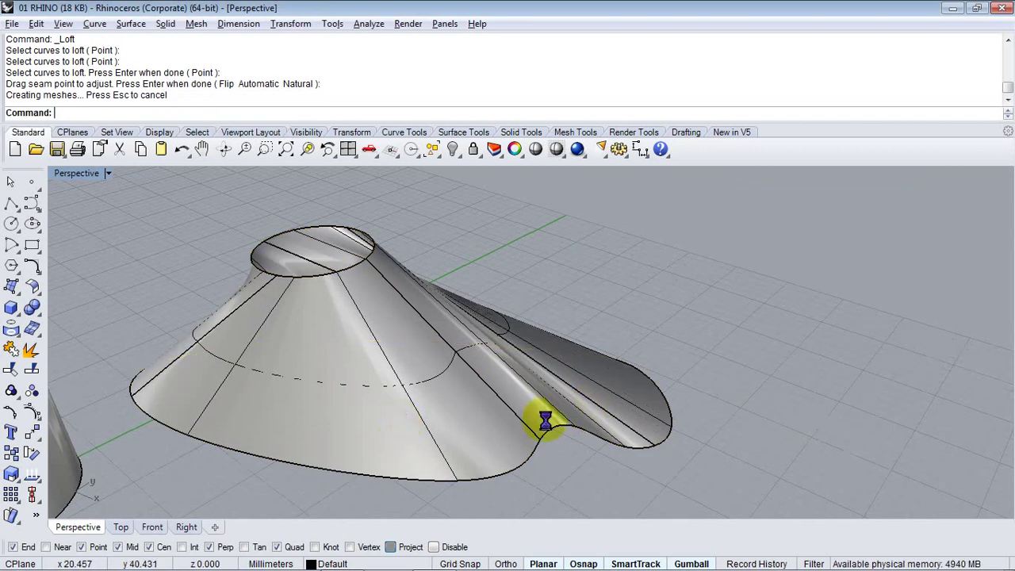
# Delete the lofted surface, the freeform curve and the raised circle it was built from
pyautogui.moveTo(544, 414)
pyautogui.mouseDown(button='right')
pyautogui.moveTo(343, 411)
pyautogui.moveTo(218, 347)
pyautogui.moveTo(563, 367)
pyautogui.moveTo(550, 414)
pyautogui.mouseUp(button='right')
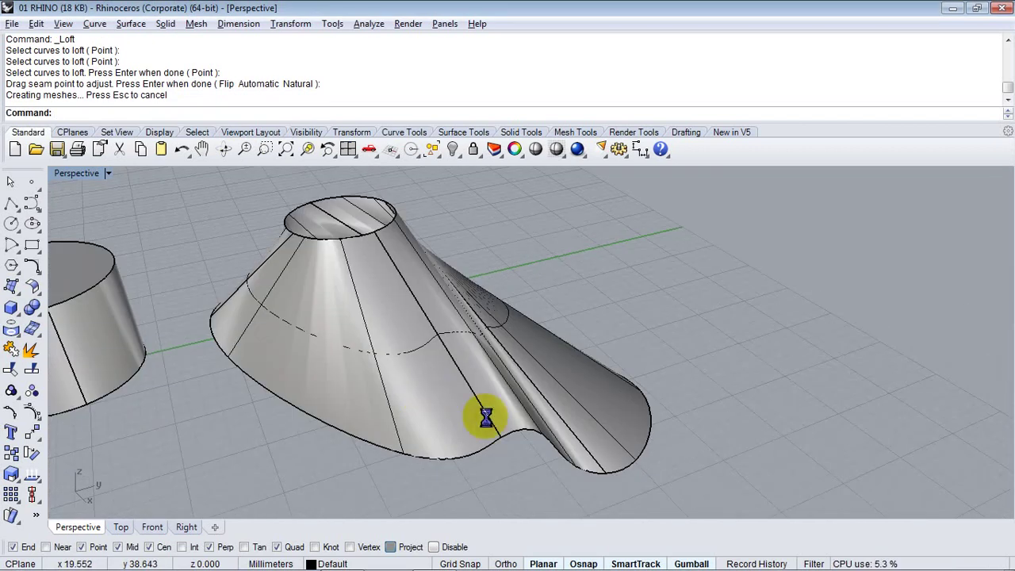
pyautogui.click(423, 392)
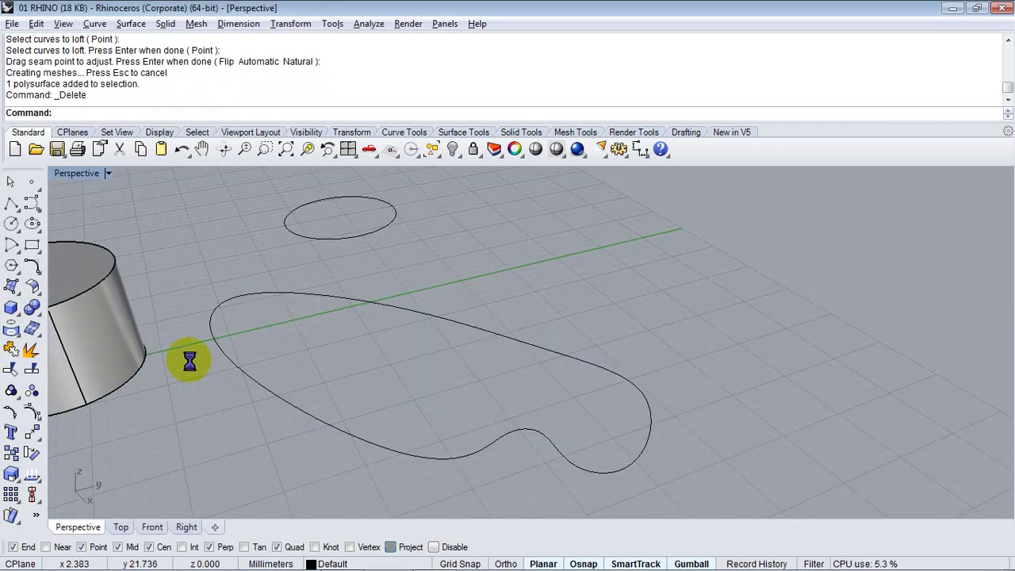
pyautogui.click(11, 286)
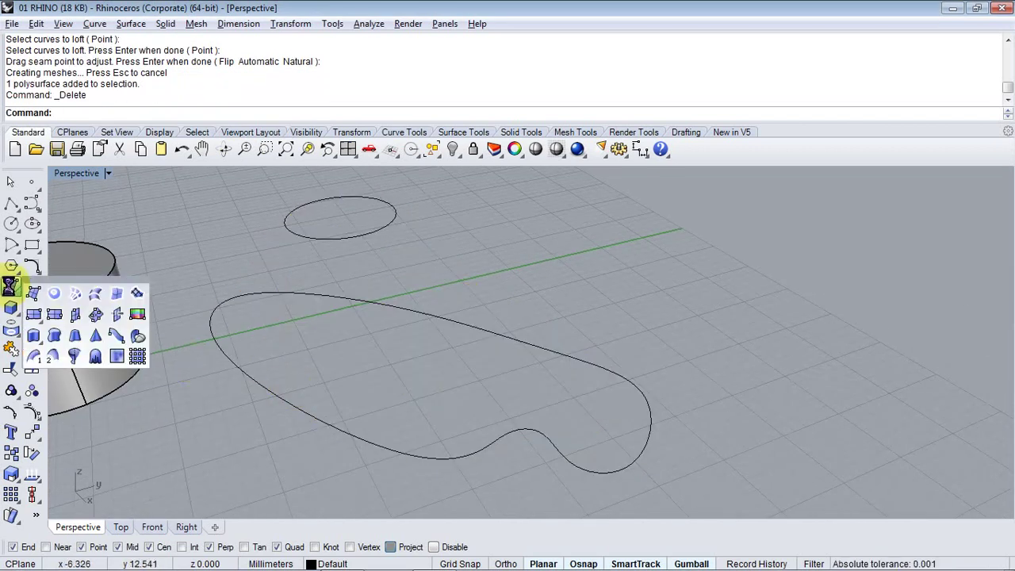
pyautogui.click(120, 295)
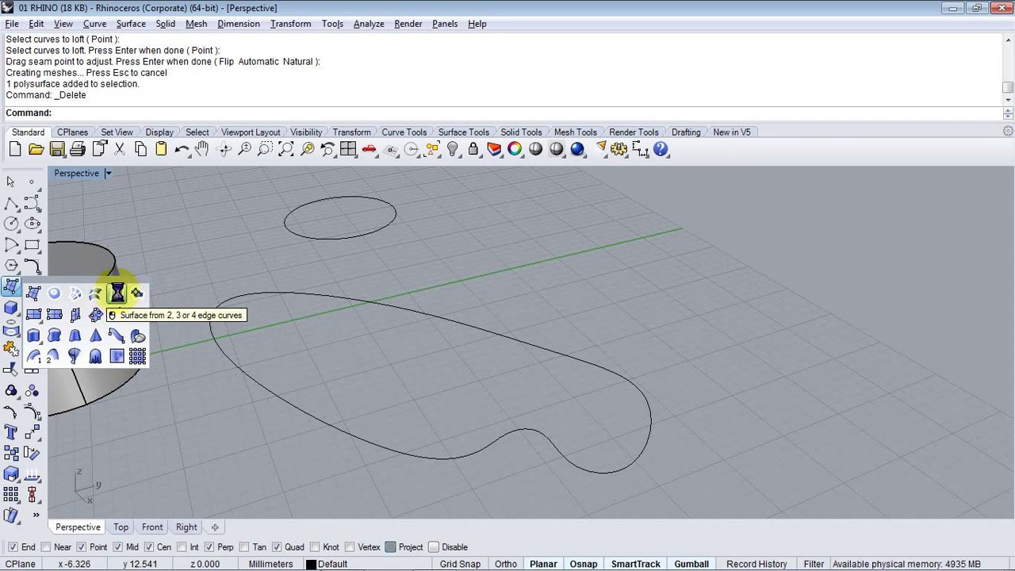
pyautogui.moveTo(383, 346); pyautogui.dragTo(414, 352, button='right')
pyautogui.moveTo(416, 355); pyautogui.dragTo(306, 189)
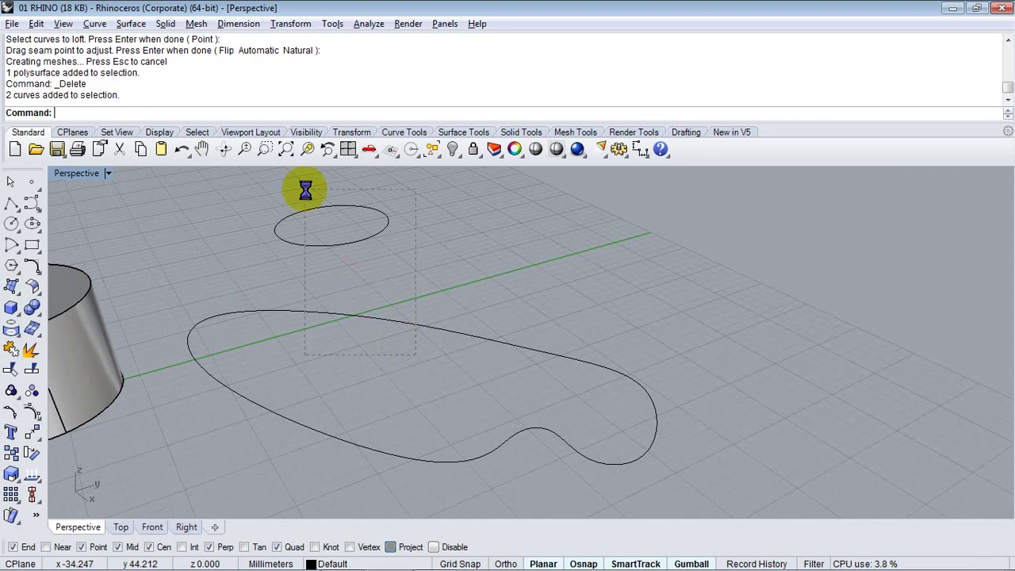
pyautogui.press('Delete')
pyautogui.moveTo(336, 297); pyautogui.dragTo(310, 302, button='right')
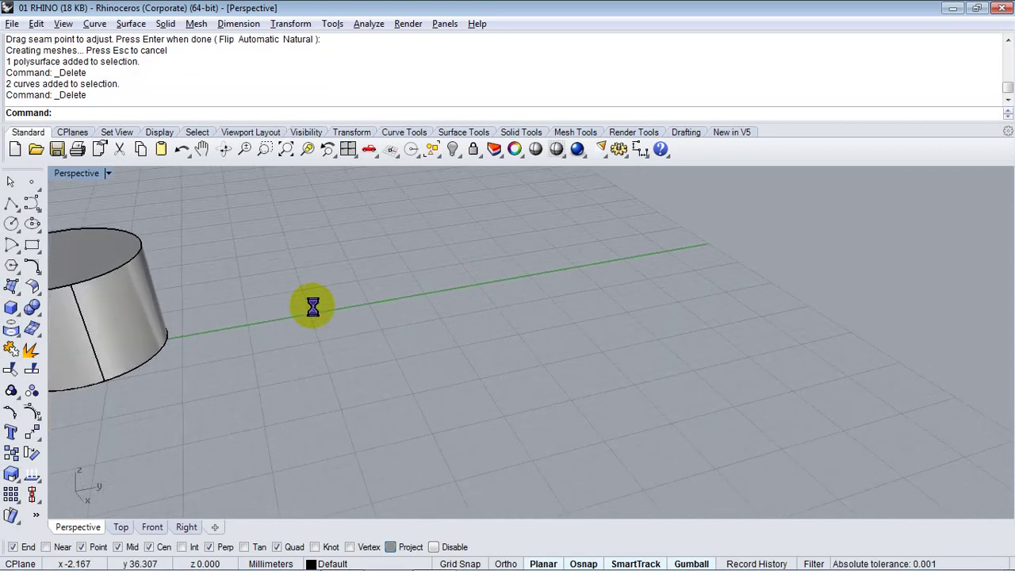
# Draw an open, wavy degree-3 control point curve on the ground plane beside the solid, roughly along the green axis
pyautogui.click(30, 205)
pyautogui.click(268, 311)
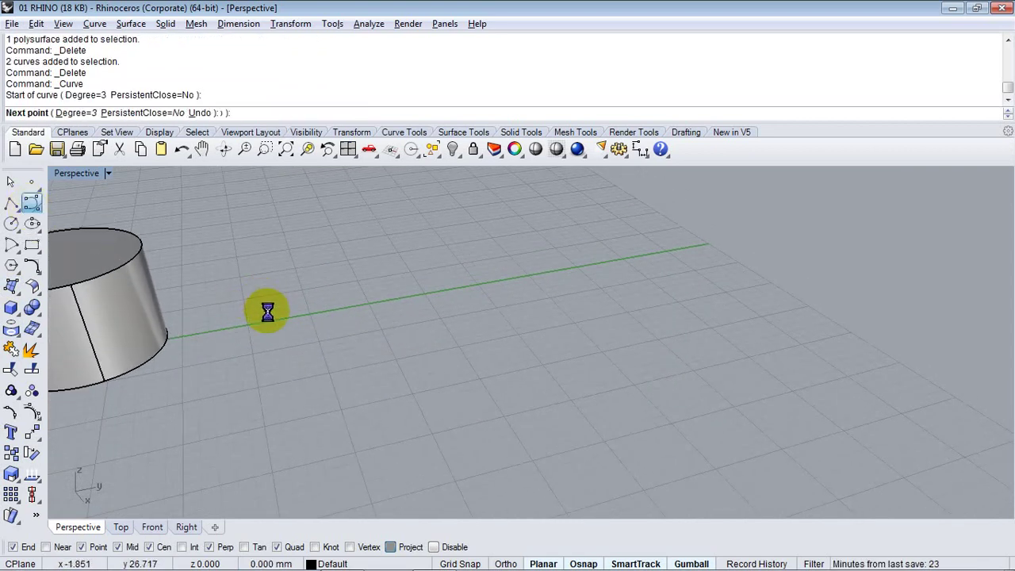
pyautogui.click(306, 269)
pyautogui.click(369, 306)
pyautogui.click(441, 294)
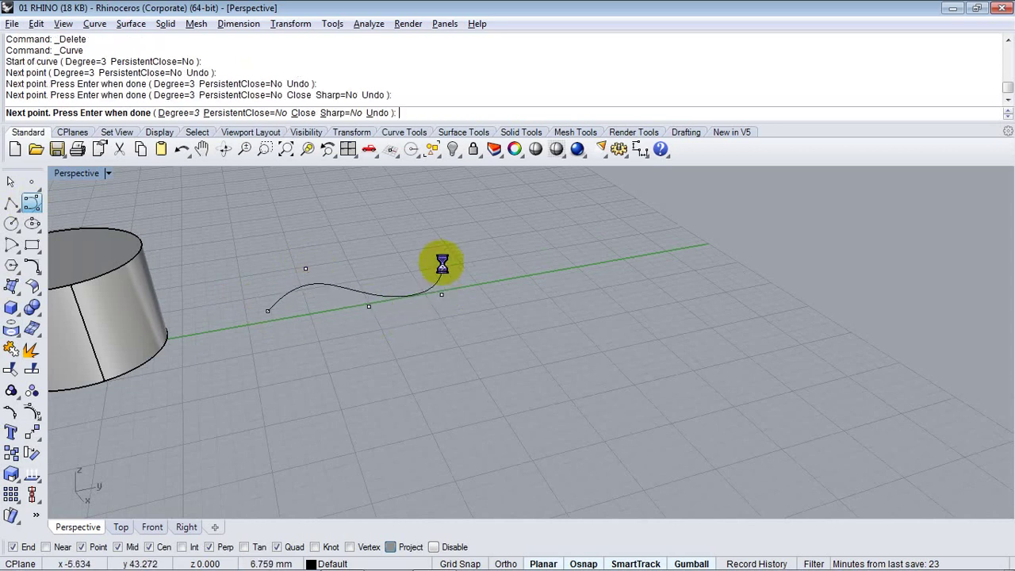
pyautogui.press('Return')
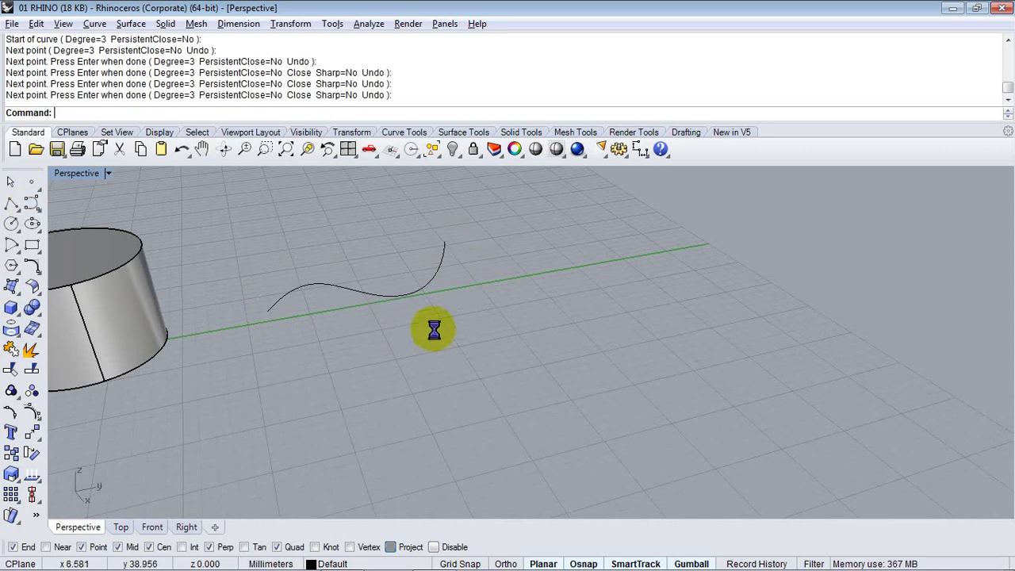
# Draw a second wavy degree-3 curve with six control points on the ground plane, facing the first curve across a gap
pyautogui.moveTo(433, 330); pyautogui.dragTo(408, 319, button='right')
pyautogui.scroll(-2, 415, 349)
pyautogui.rightClick(390, 460)
pyautogui.click(380, 468)
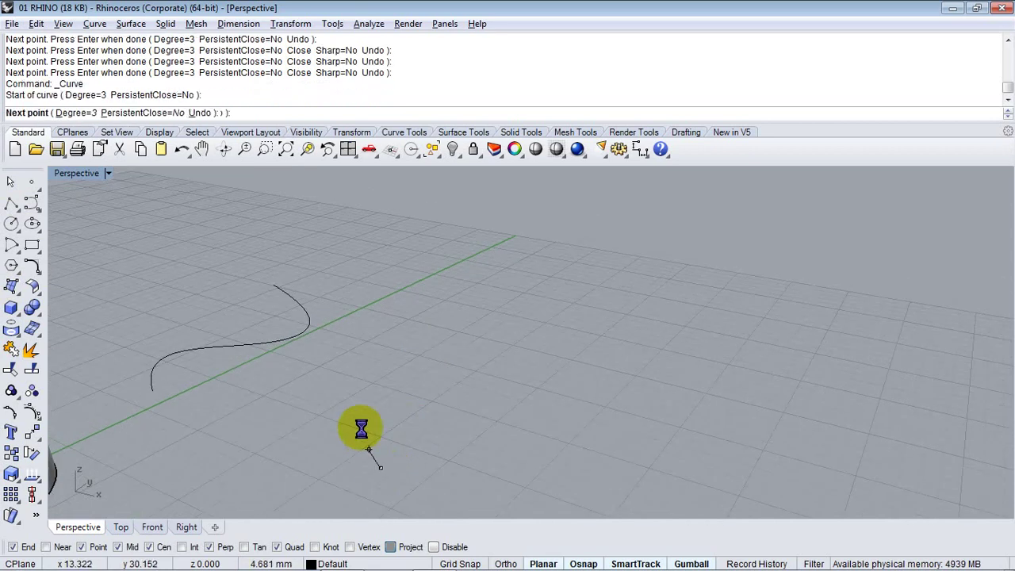
pyautogui.click(350, 420)
pyautogui.click(398, 372)
pyautogui.click(450, 418)
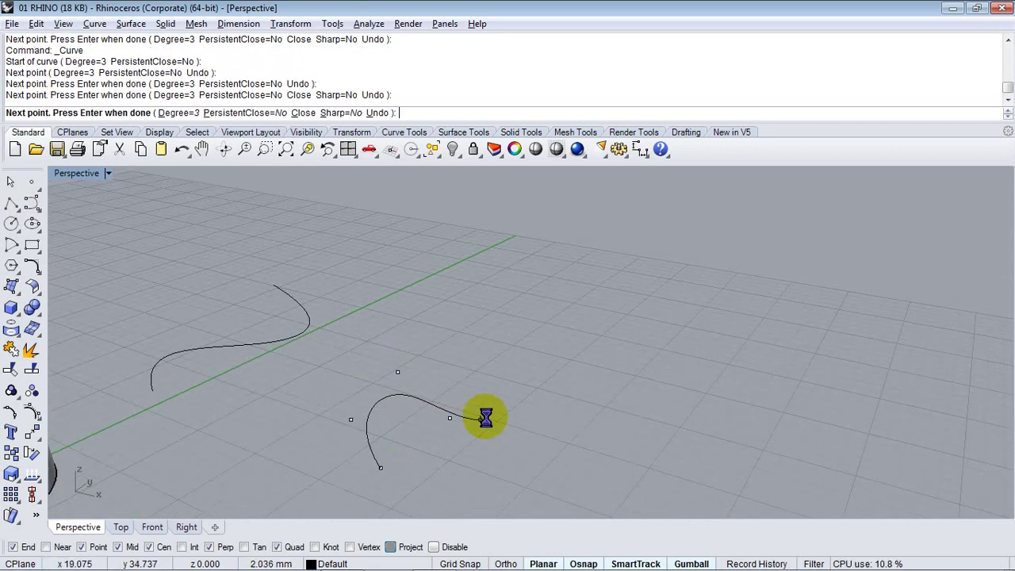
pyautogui.click(516, 384)
pyautogui.click(452, 311)
pyautogui.press('Return')
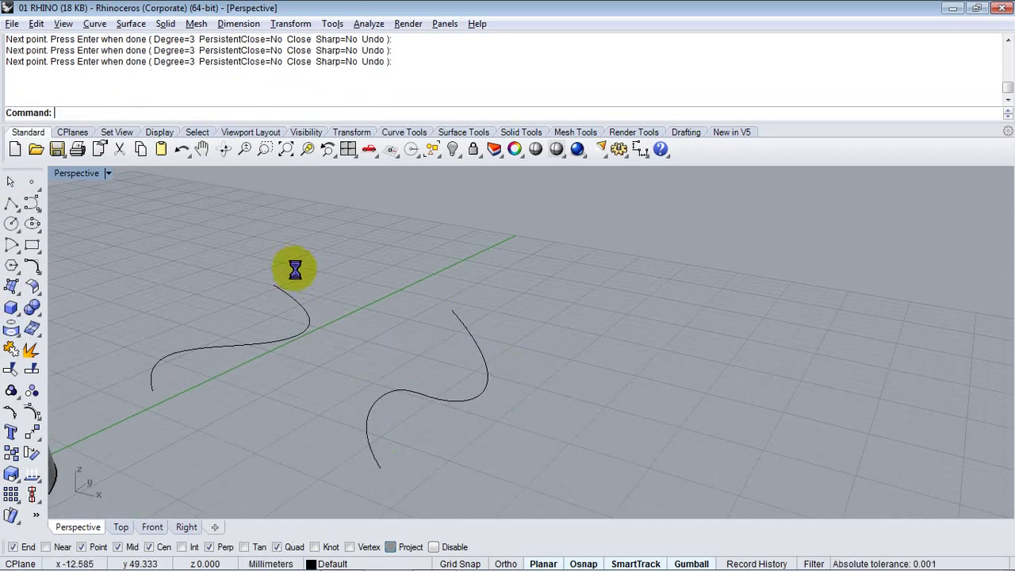
# Draw a wavy control point curve joining the far ends of the two curves, snapped to both endpoints
pyautogui.click(274, 284)
pyautogui.click(317, 253)
pyautogui.click(353, 305)
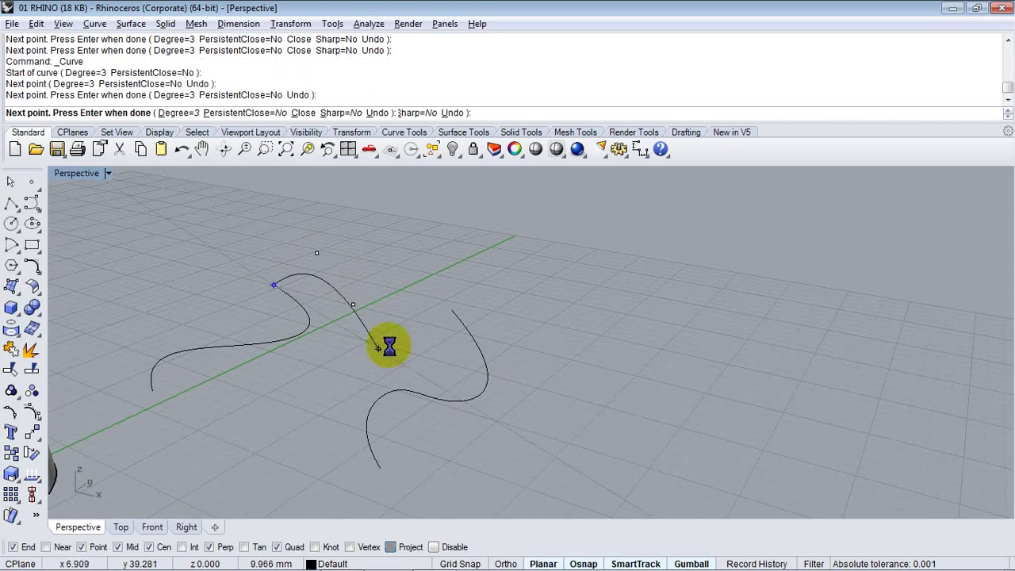
pyautogui.click(391, 356)
pyautogui.click(452, 311)
pyautogui.press('Return')
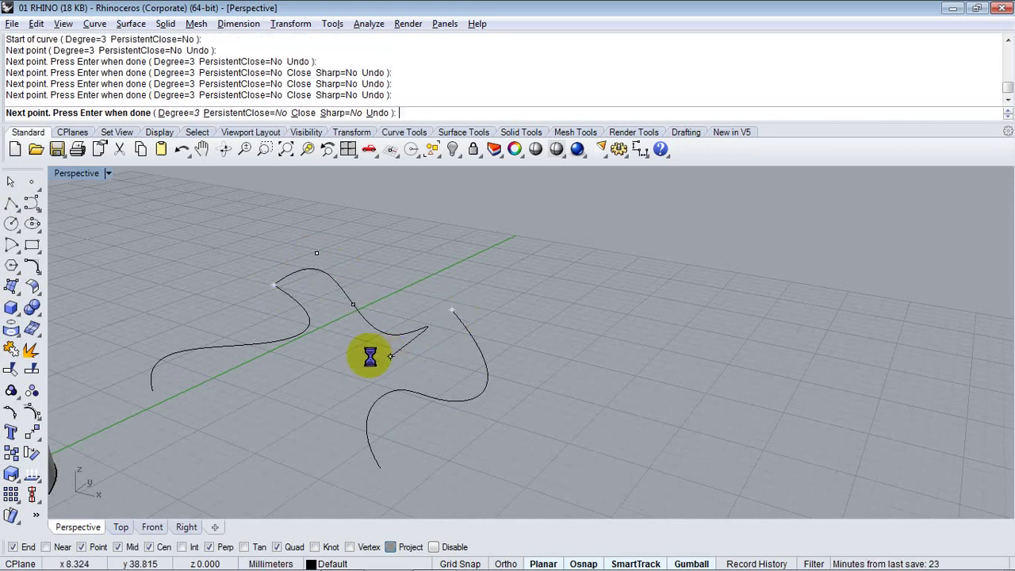
# Close the four-sided outline with a wavy control point curve snapped between the near ends of the first two curves
pyautogui.keyDown('shift'); pyautogui.moveTo(251, 409); pyautogui.dragTo(257, 391, button='right'); pyautogui.keyUp('shift')
pyautogui.press('Return')
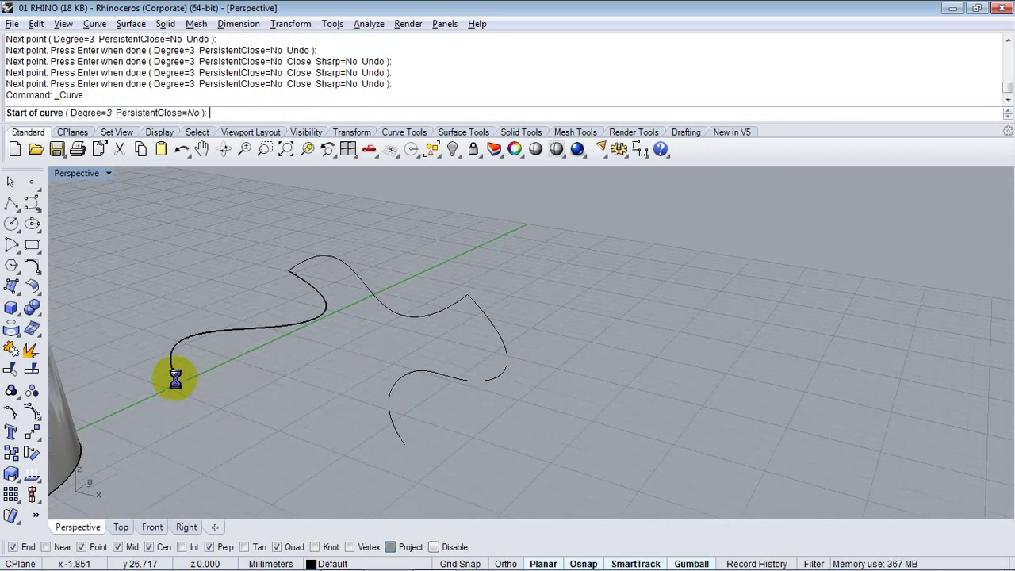
pyautogui.click(173, 371)
pyautogui.click(202, 366)
pyautogui.click(298, 392)
pyautogui.click(272, 447)
pyautogui.click(362, 467)
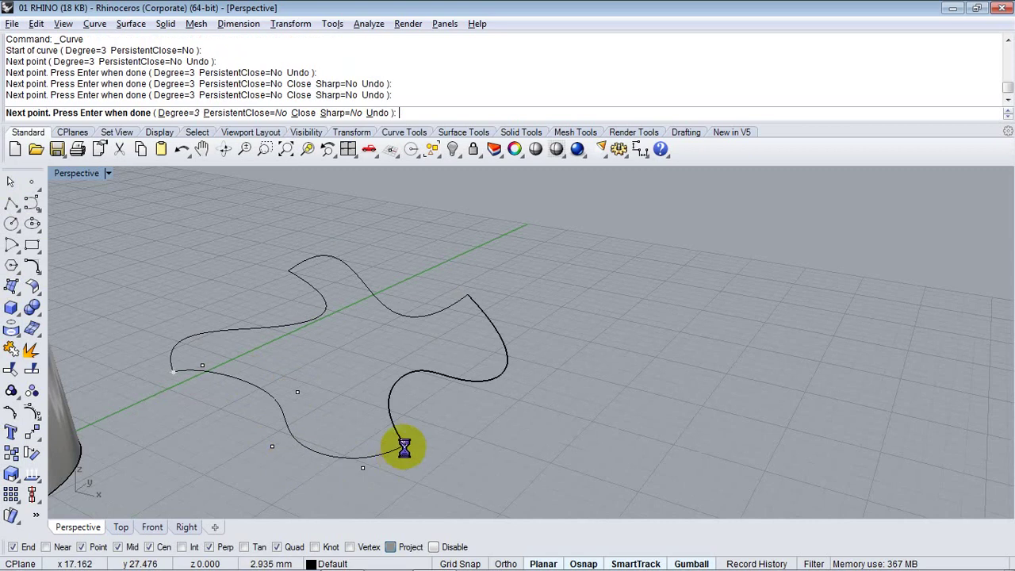
pyautogui.click(406, 449)
pyautogui.rightClick(457, 441)
# Create a surface from edge curves using the four connected boundary curves
pyautogui.moveTo(444, 440); pyautogui.dragTo(184, 341, button='right')
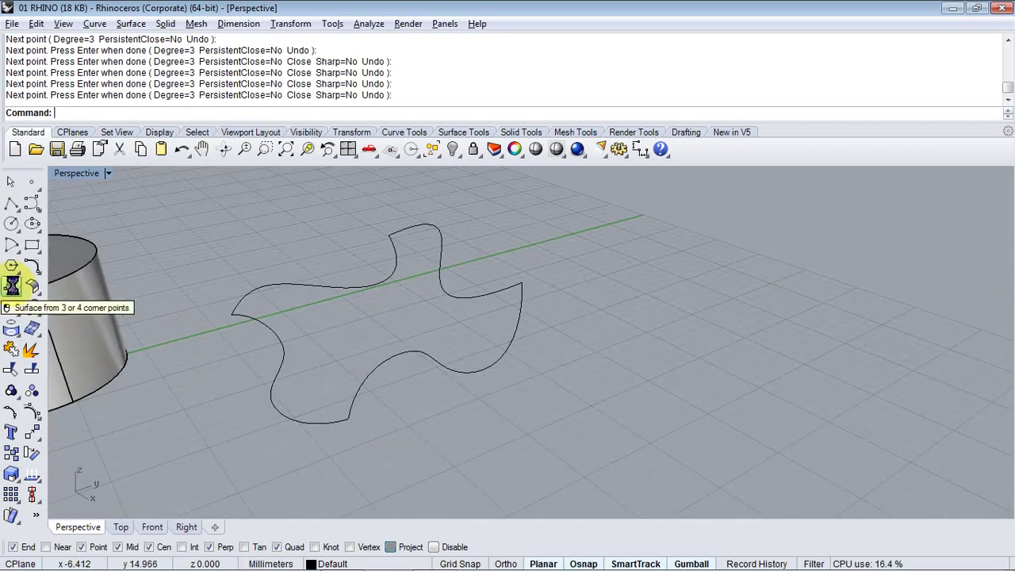
pyautogui.click(13, 284)
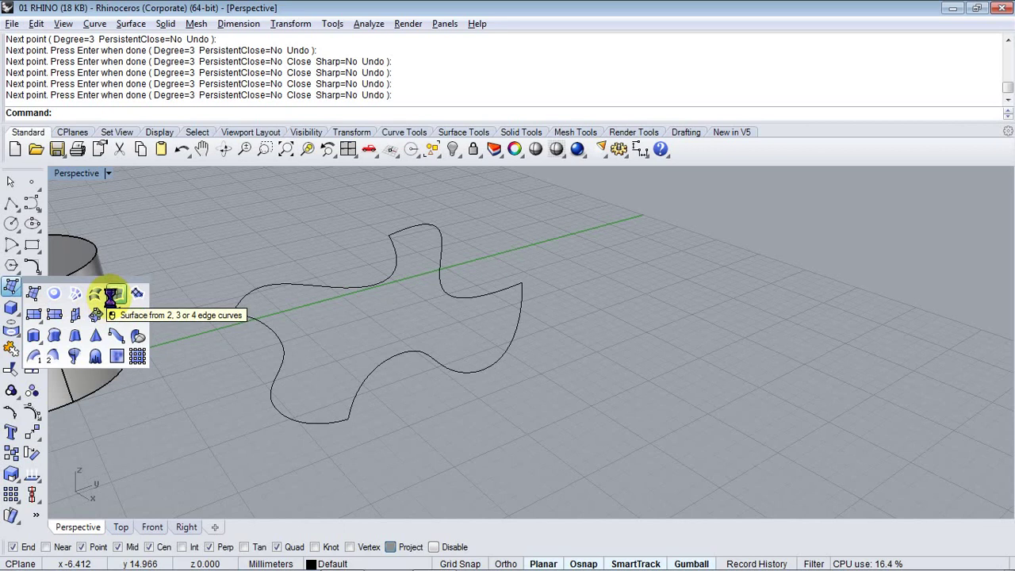
pyautogui.click(111, 295)
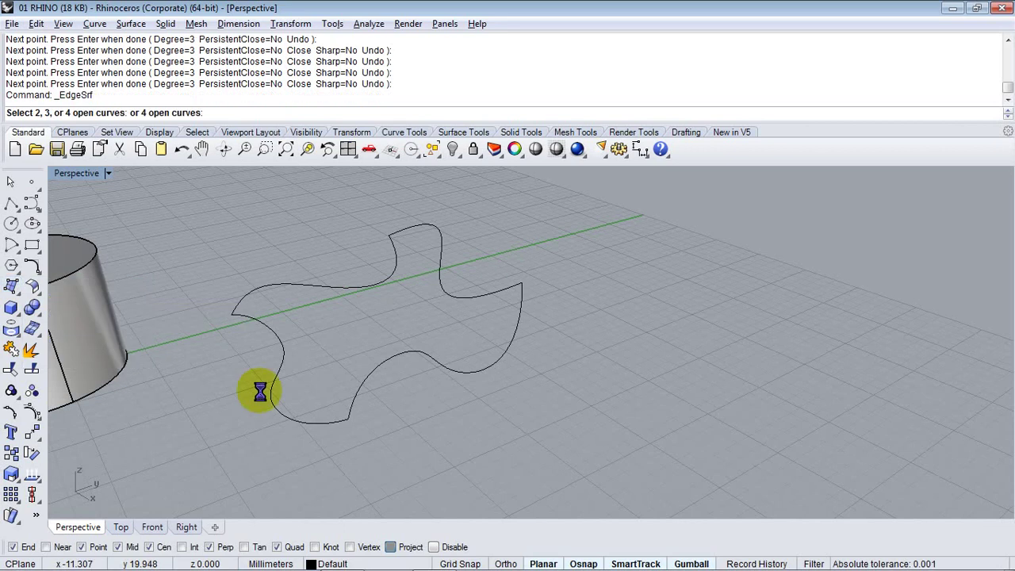
pyautogui.click(359, 390)
pyautogui.click(496, 293)
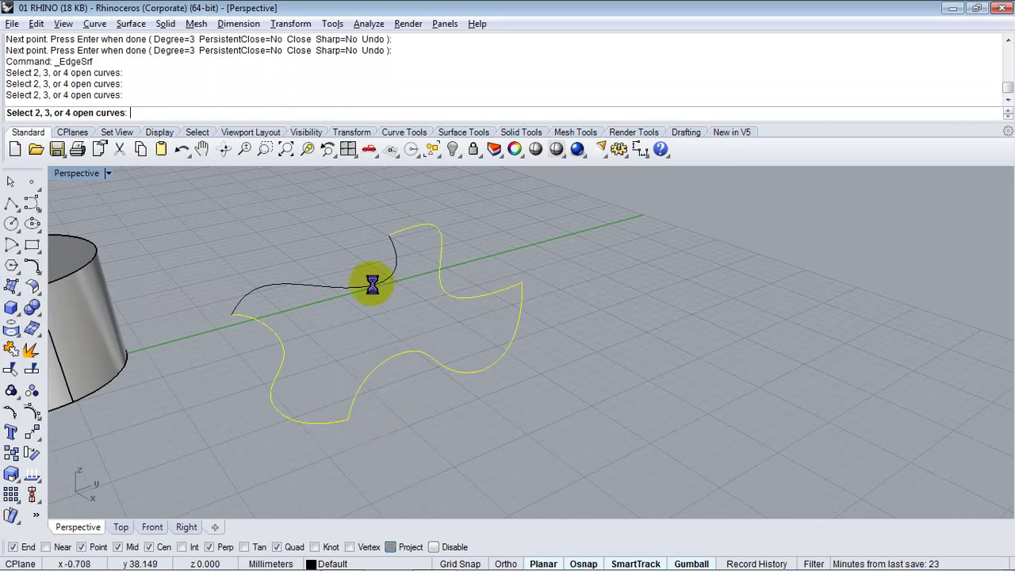
pyautogui.click(373, 284)
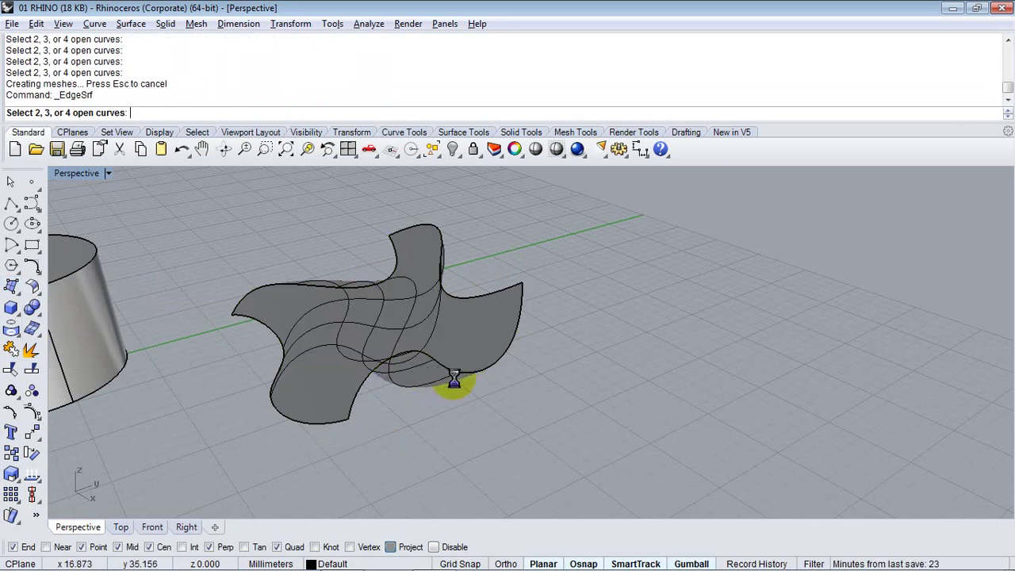
# Leave the repeated edge-surface command and delete the new surface, keeping its four boundary curves
pyautogui.moveTo(304, 355); pyautogui.dragTo(339, 362, button='right')
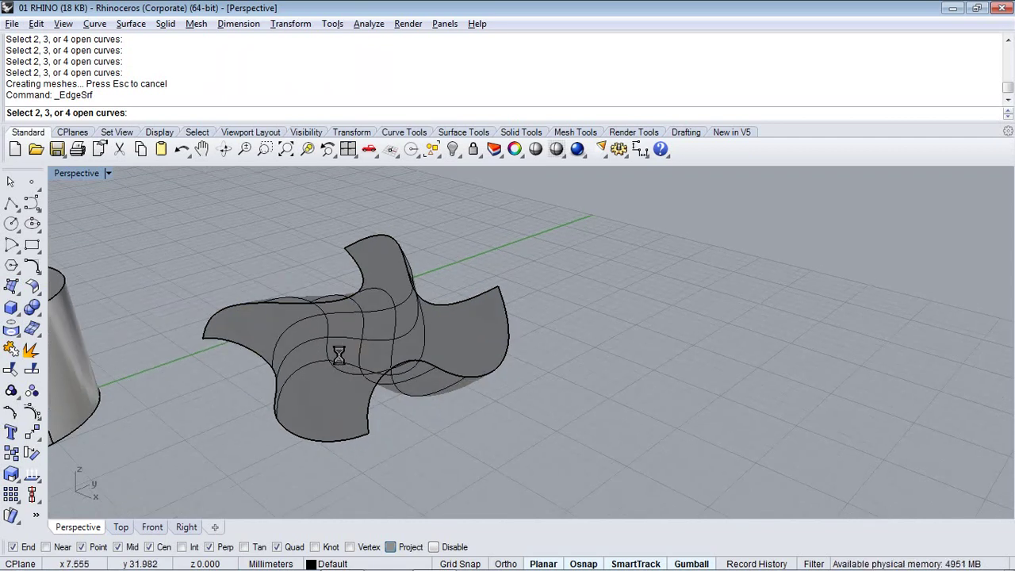
pyautogui.press('Escape')
pyautogui.click(343, 362)
pyautogui.press('Delete')
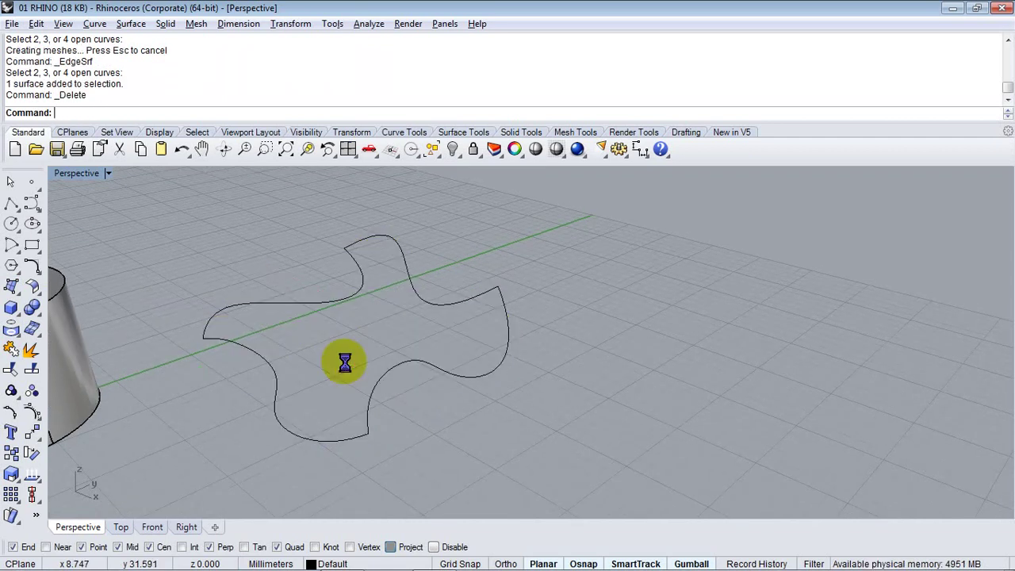
# Turn on the second curve's control points and raise the point above its inward bend about 6.6 mm with the gumball
pyautogui.moveTo(344, 362); pyautogui.dragTo(378, 397, button='right')
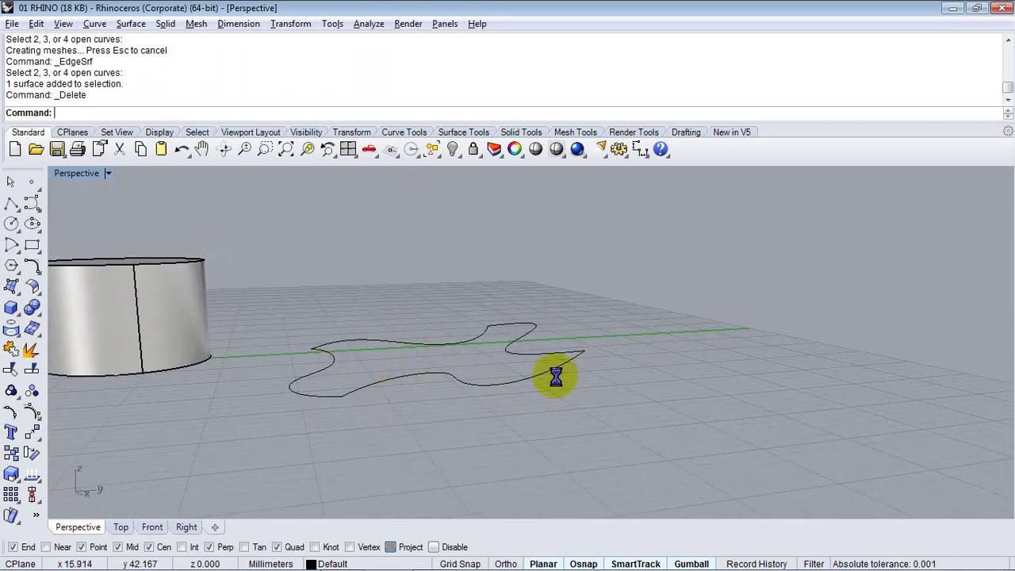
pyautogui.moveTo(502, 369); pyautogui.dragTo(419, 374, button='right')
pyautogui.click(430, 407)
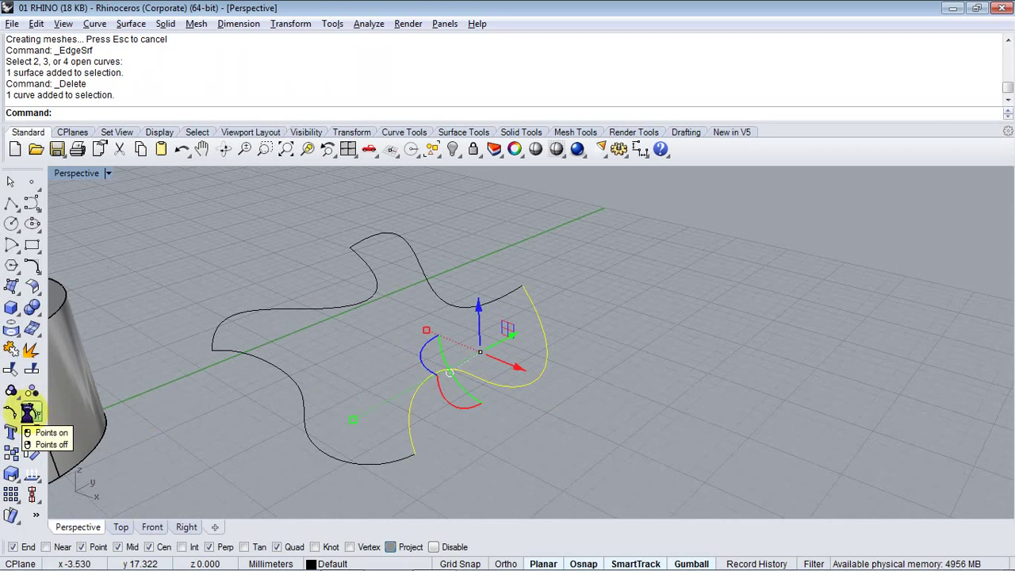
pyautogui.click(30, 411)
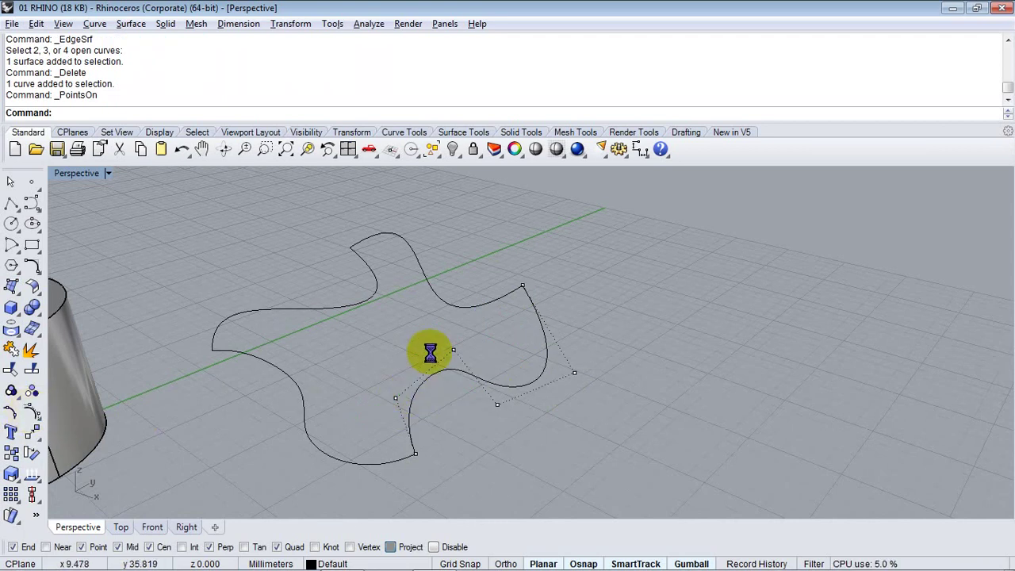
pyautogui.moveTo(518, 414); pyautogui.dragTo(432, 369, button='right')
pyautogui.click(414, 335)
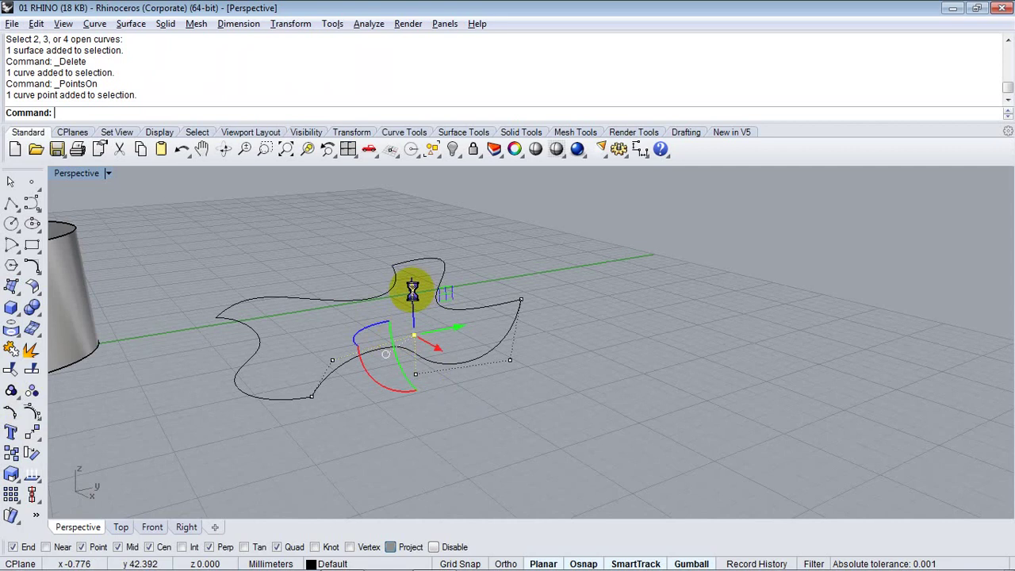
pyautogui.moveTo(412, 292); pyautogui.dragTo(402, 187)
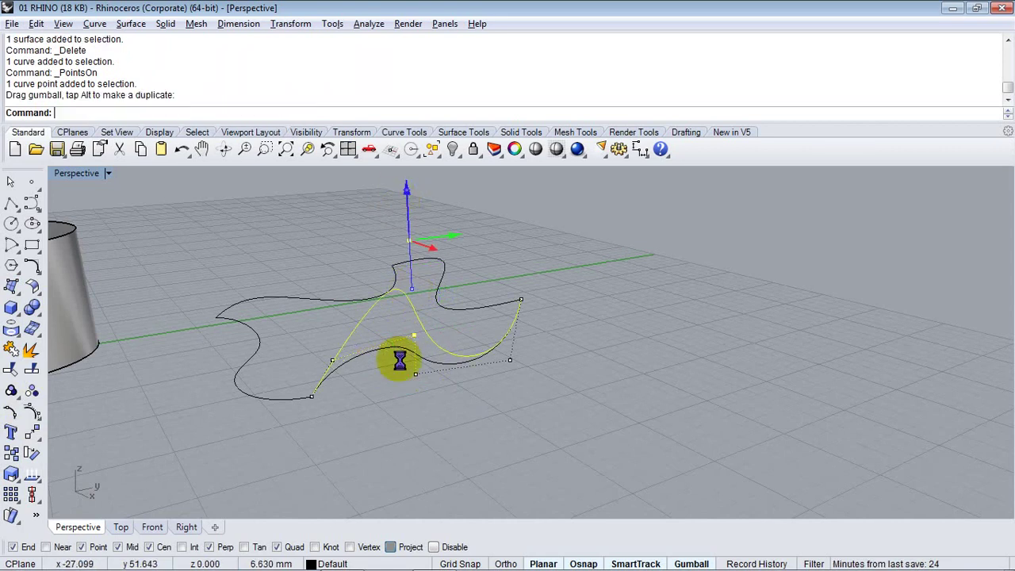
# Lower the two control points at the same curve's outward bend together by about 4.6 mm, and deselect them
pyautogui.moveTo(396, 386); pyautogui.dragTo(415, 397, button='right')
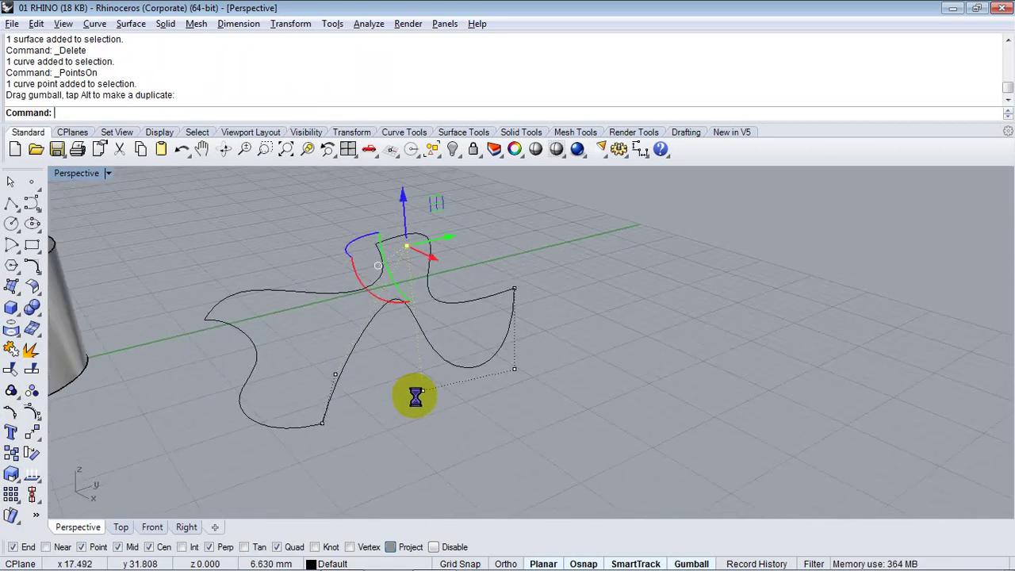
pyautogui.moveTo(538, 396); pyautogui.dragTo(463, 406)
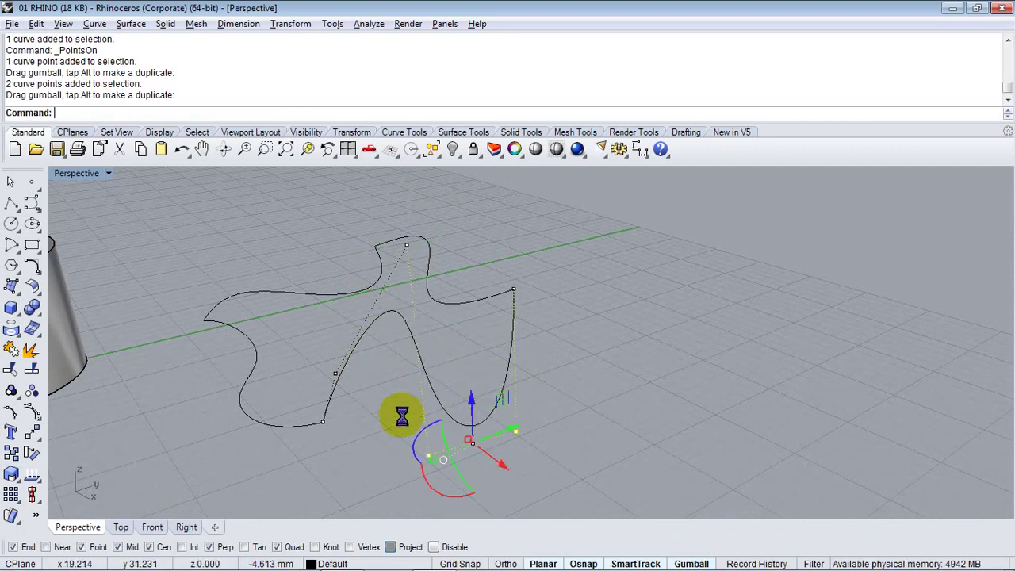
pyautogui.click(358, 414)
# Turn on control points for the opposite boundary curve and lower the outer point near its front end about 7 mm
pyautogui.moveTo(359, 414); pyautogui.dragTo(320, 358, button='right')
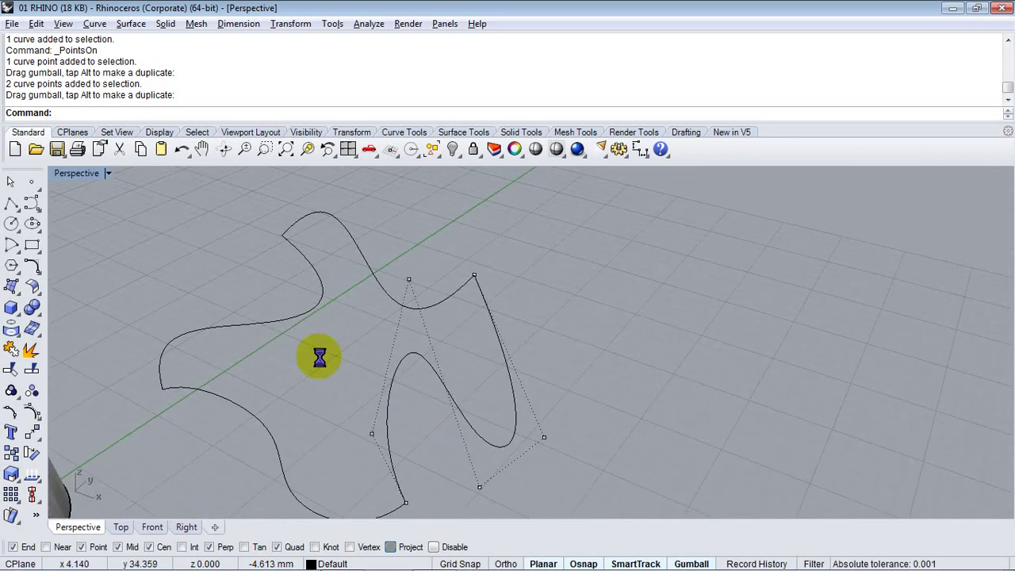
pyautogui.keyDown('ctrl'); pyautogui.keyDown('shift'); pyautogui.click(306, 316); pyautogui.keyUp('shift'); pyautogui.keyUp('ctrl')
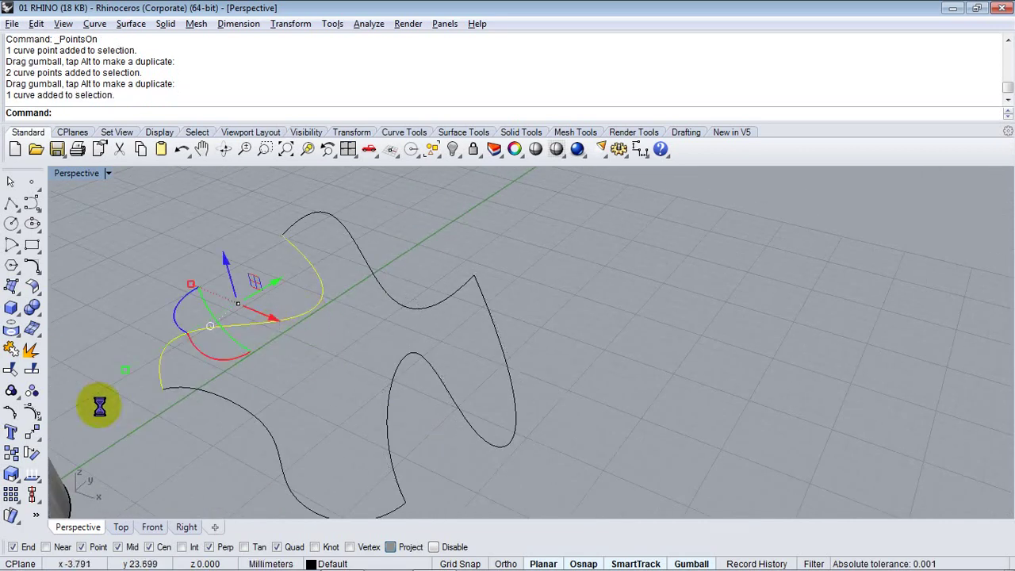
pyautogui.click(32, 408)
pyautogui.moveTo(313, 363); pyautogui.dragTo(170, 361, button='right')
pyautogui.click(138, 328)
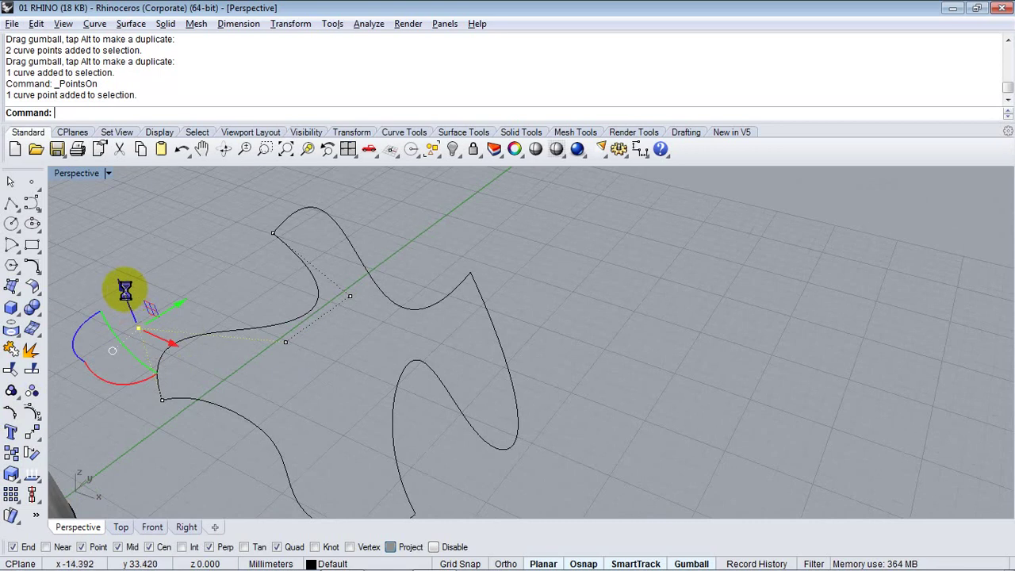
pyautogui.moveTo(123, 289); pyautogui.dragTo(104, 385)
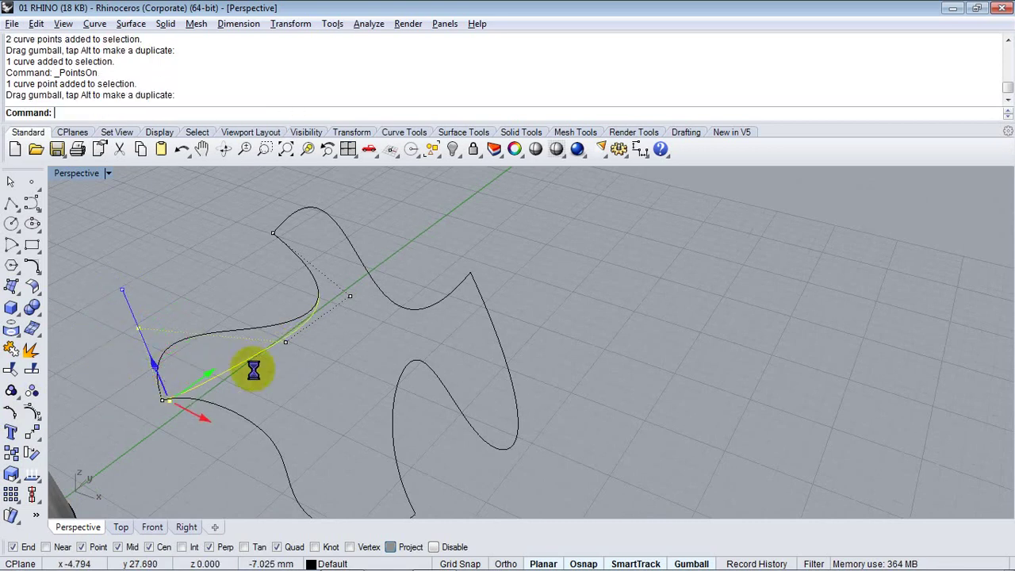
# Raise the neighbouring inner control point about 6.4 mm, and raise it about 4.5 mm more together with the point beside it
pyautogui.click(285, 341)
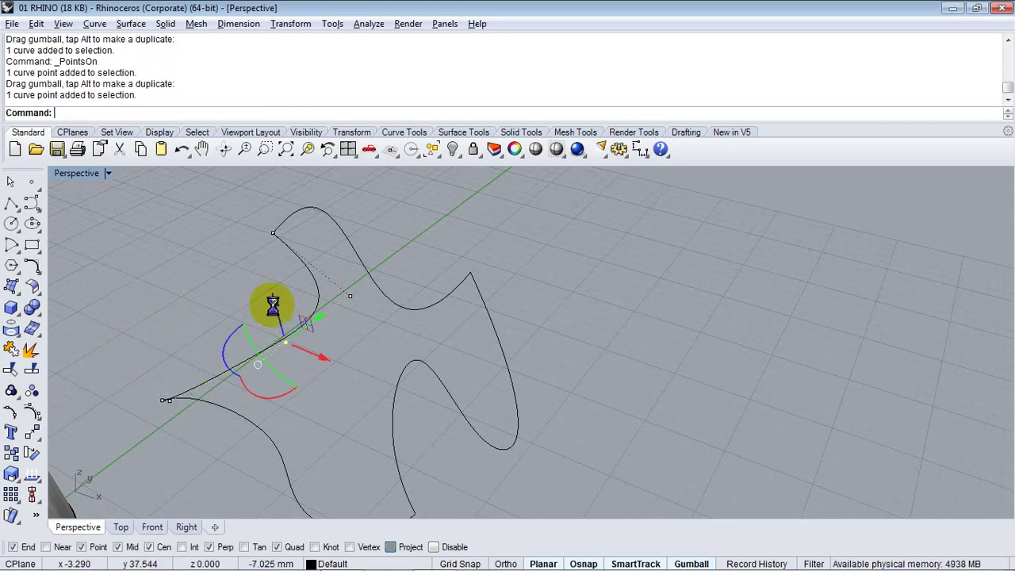
pyautogui.moveTo(273, 306); pyautogui.dragTo(242, 222)
pyautogui.moveTo(415, 333); pyautogui.dragTo(557, 337, button='right')
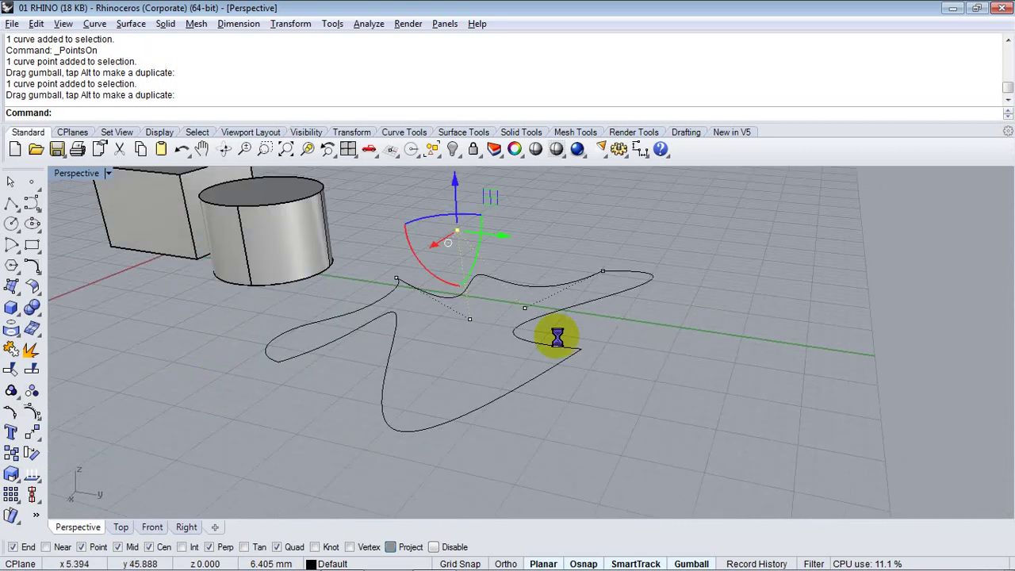
pyautogui.click(527, 309)
pyautogui.keyDown('shift'); pyautogui.click(457, 230); pyautogui.keyUp('shift')
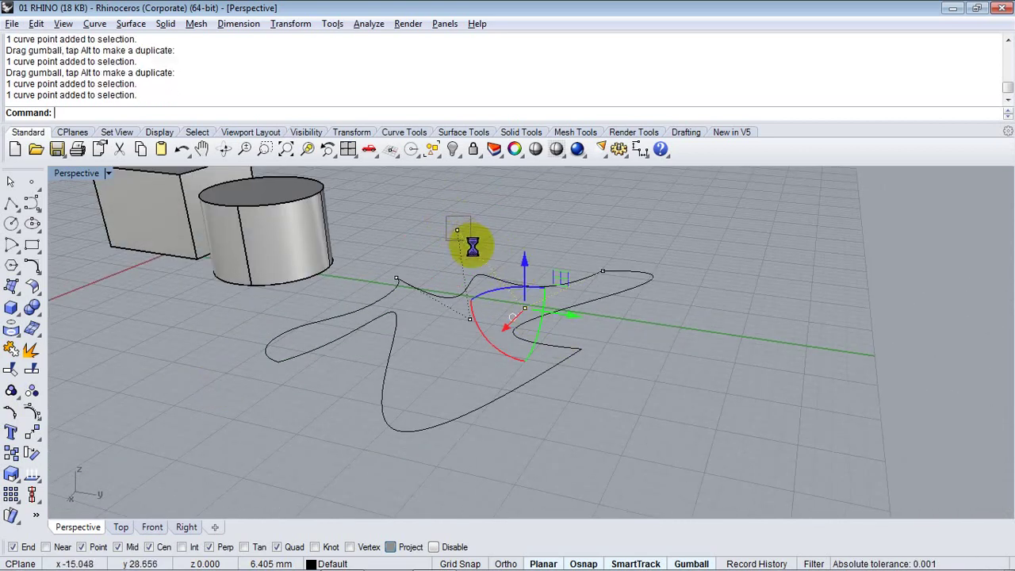
pyautogui.moveTo(492, 228); pyautogui.dragTo(484, 176)
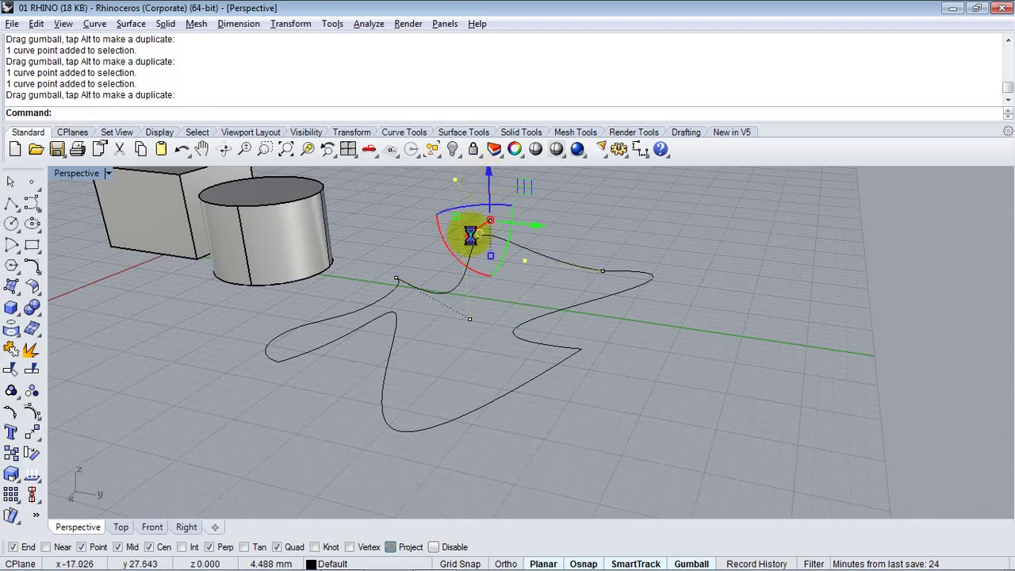
pyautogui.moveTo(471, 235); pyautogui.dragTo(621, 384, button='right')
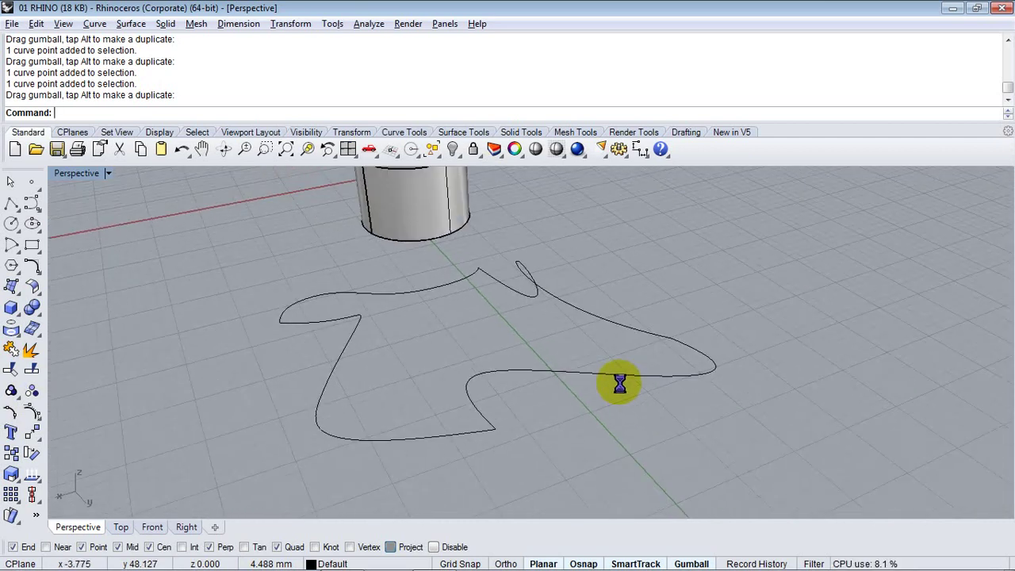
# Turn on control points for the adjacent boundary curve and lower its two points at the opposite bends together about 12.3 mm
pyautogui.click(620, 384)
pyautogui.click(27, 410)
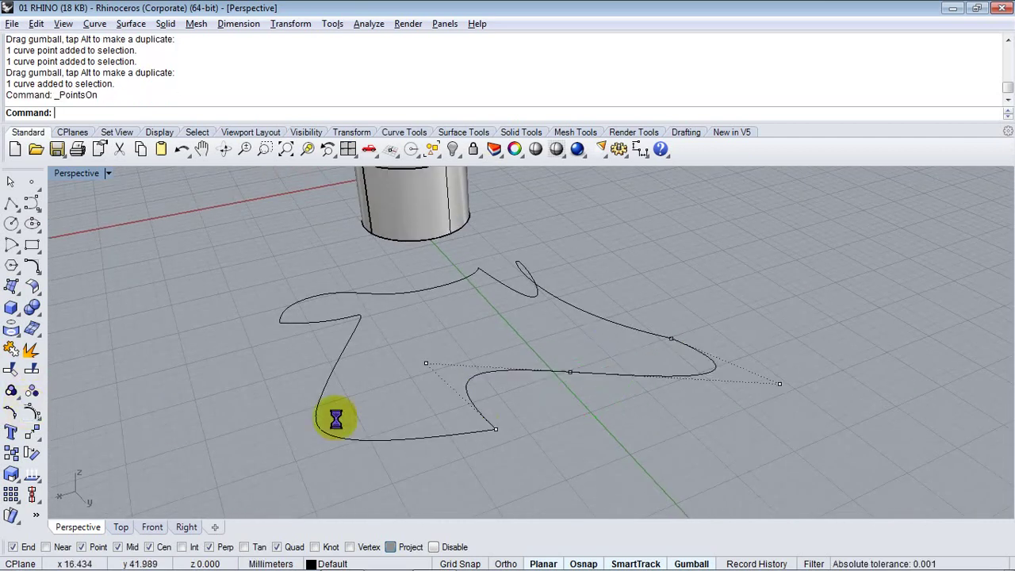
pyautogui.moveTo(447, 373); pyautogui.dragTo(450, 376)
pyautogui.keyDown('shift'); pyautogui.moveTo(831, 408); pyautogui.dragTo(767, 349); pyautogui.keyUp('shift')
pyautogui.moveTo(601, 339); pyautogui.dragTo(596, 414)
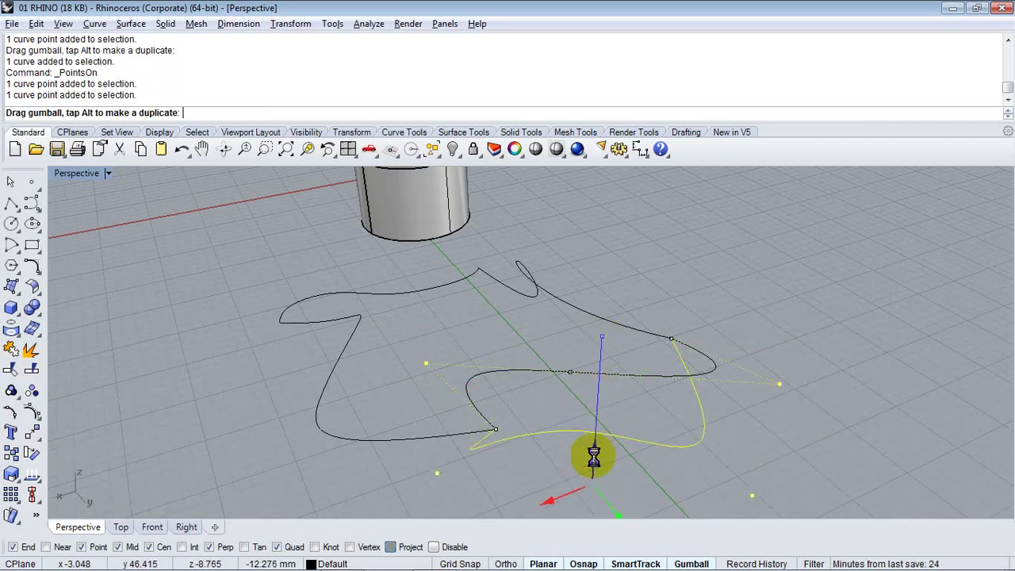
pyautogui.moveTo(594, 456); pyautogui.dragTo(594, 452)
# Turn on control points for the remaining boundary curve and raise its two middle points together about 5.3 mm
pyautogui.moveTo(380, 417); pyautogui.dragTo(458, 420, button='right')
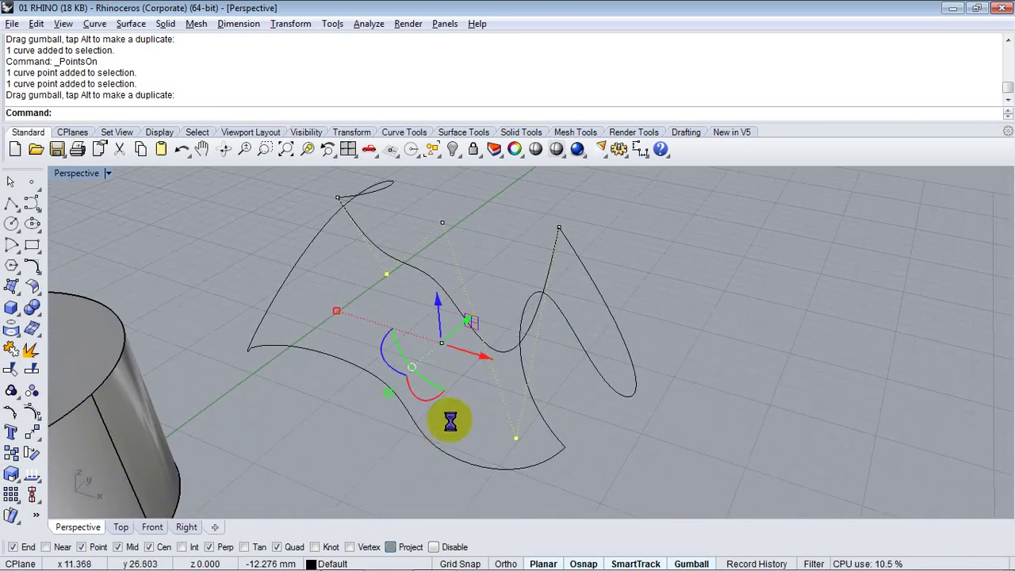
pyautogui.click(431, 440)
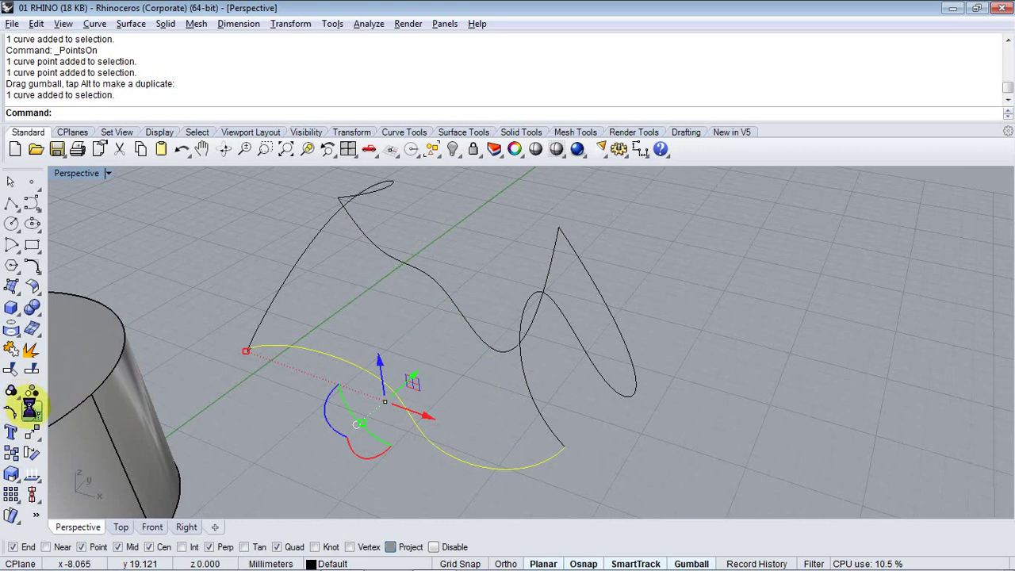
pyautogui.click(30, 409)
pyautogui.moveTo(442, 385); pyautogui.dragTo(387, 366)
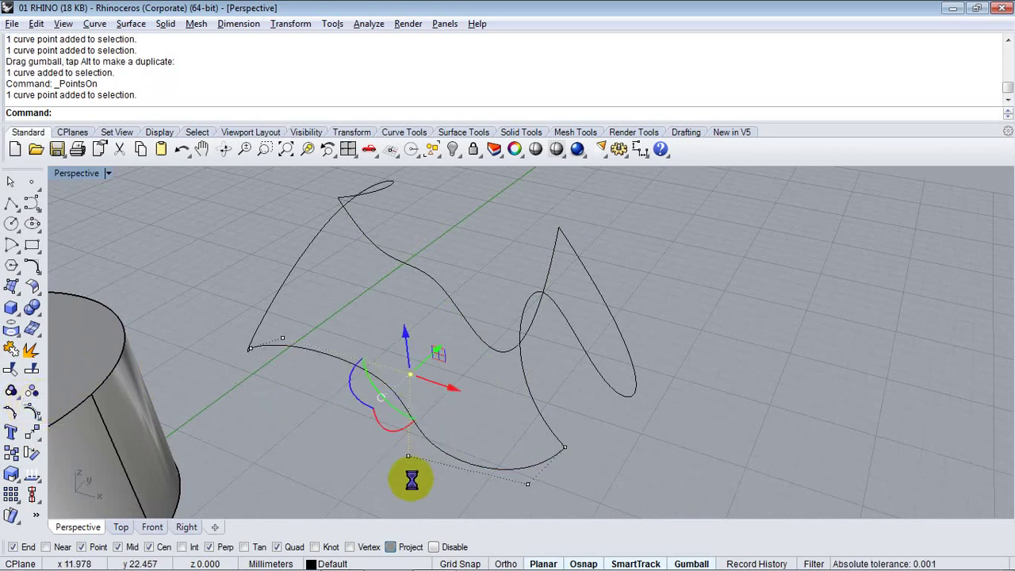
pyautogui.keyDown('shift'); pyautogui.moveTo(412, 479); pyautogui.dragTo(404, 280); pyautogui.keyUp('shift')
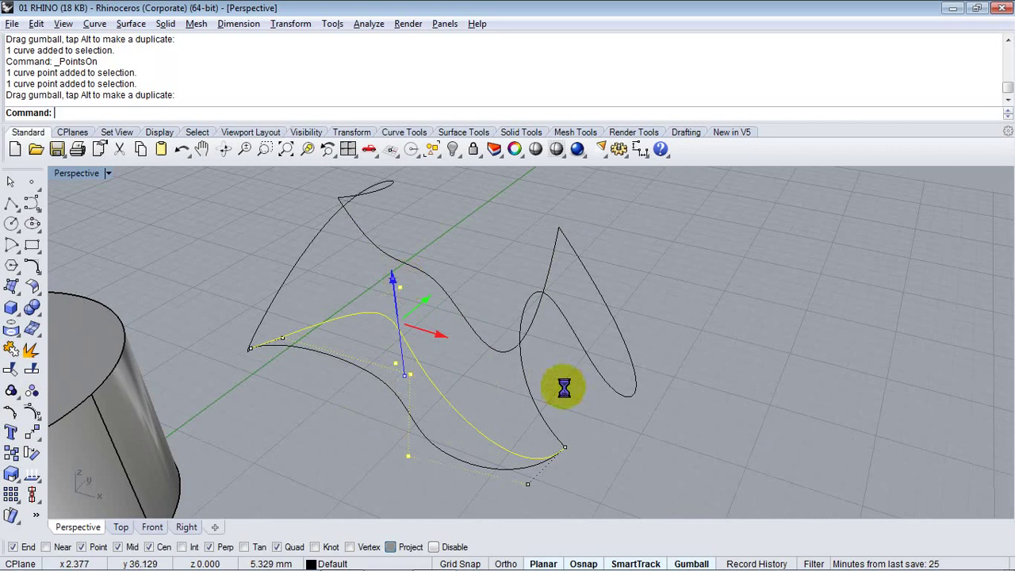
# Create a surface from all four reshaped, non-planar boundary curves with the edge-curve surface command
pyautogui.moveTo(651, 392); pyautogui.dragTo(194, 388, button='right')
pyautogui.click(12, 287)
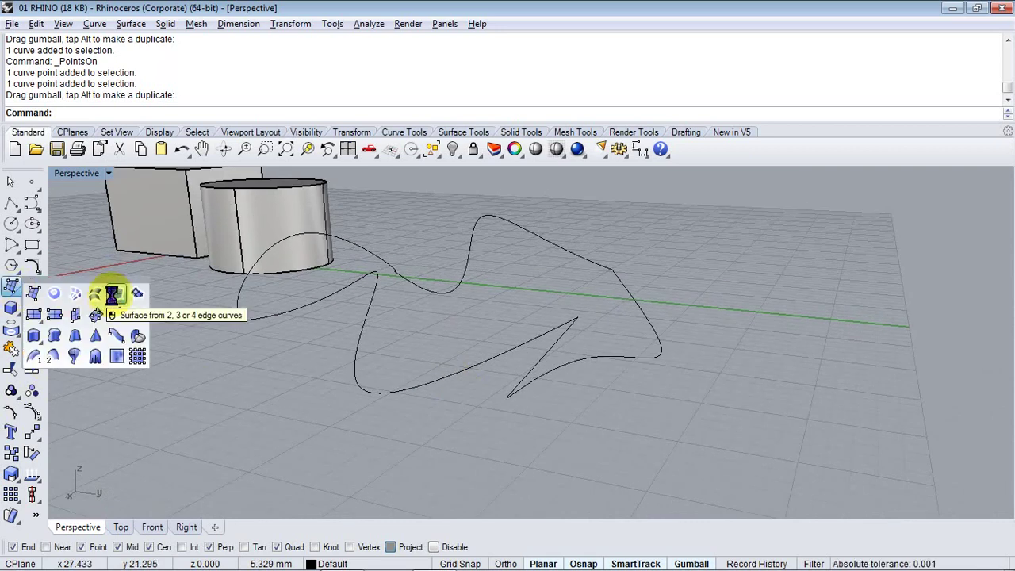
pyautogui.click(112, 294)
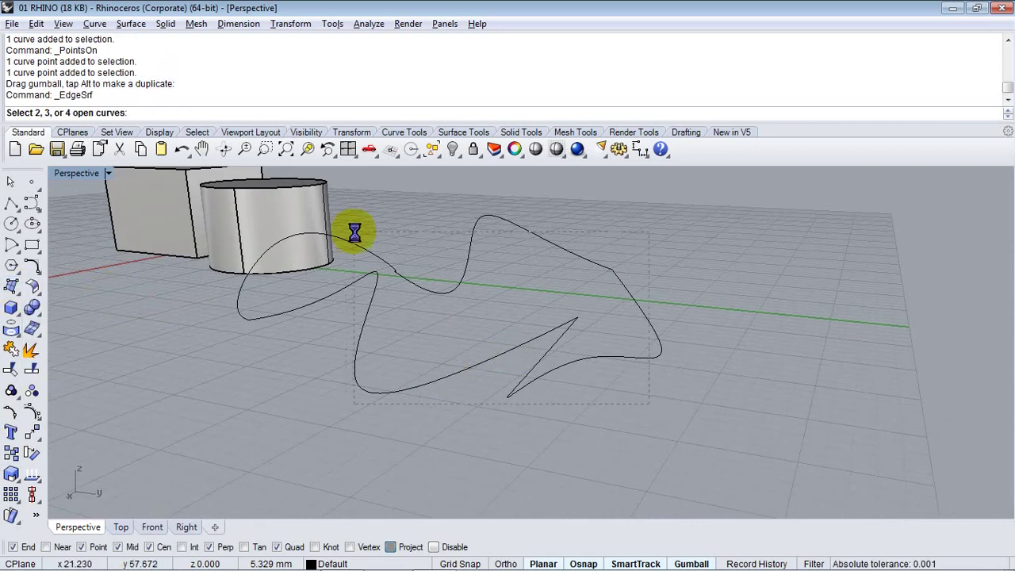
pyautogui.moveTo(559, 346); pyautogui.dragTo(359, 327, button='right')
pyautogui.click(448, 265)
pyautogui.click(308, 148)
pyautogui.press('Escape')
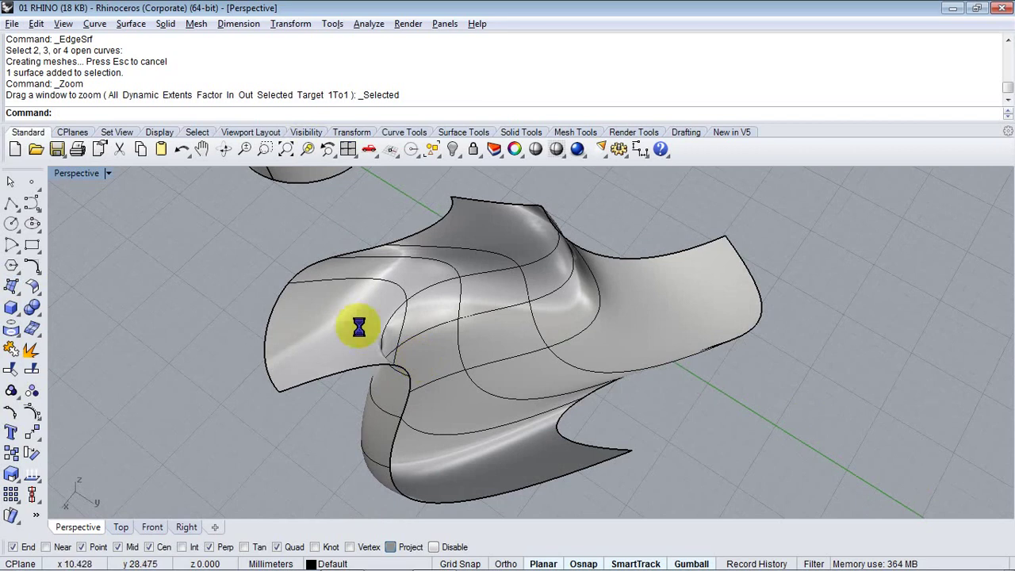
pyautogui.moveTo(559, 337); pyautogui.dragTo(594, 426, button='right')
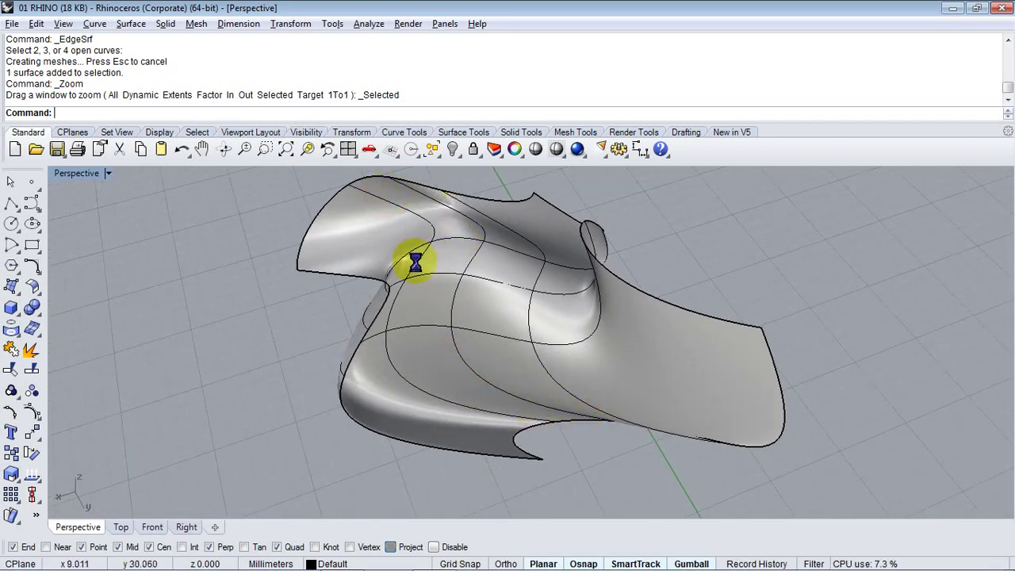
# Delete the edge-curve surface, keeping its four boundary curves
pyautogui.moveTo(413, 373); pyautogui.dragTo(526, 356, button='right')
pyautogui.click(566, 357)
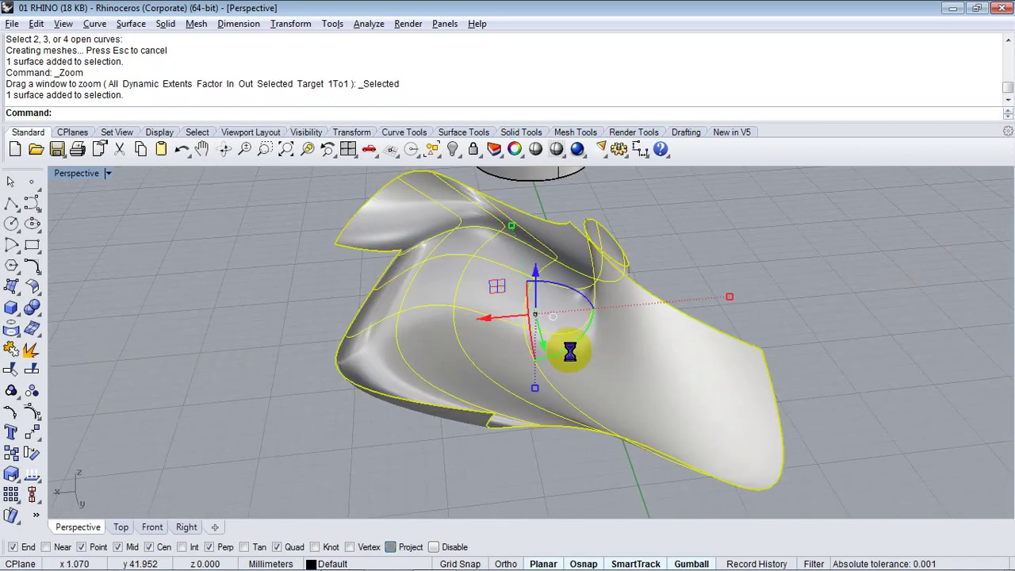
pyautogui.press('Delete')
# Loft a surface between two opposite boundary curves with the Uniform style and no cross-section simplification
pyautogui.moveTo(473, 318); pyautogui.dragTo(397, 315, button='right')
pyautogui.click(11, 287)
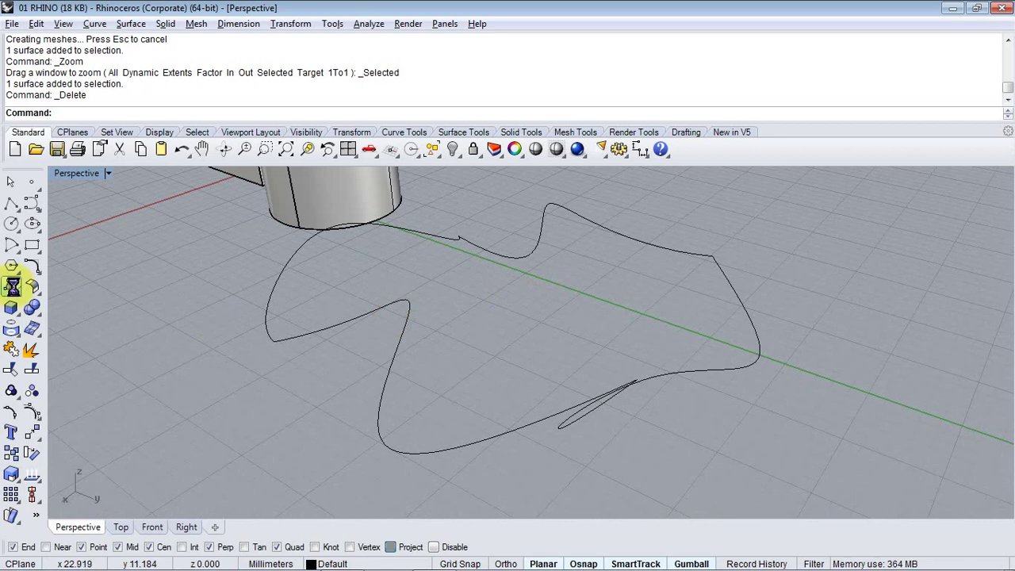
pyautogui.click(97, 295)
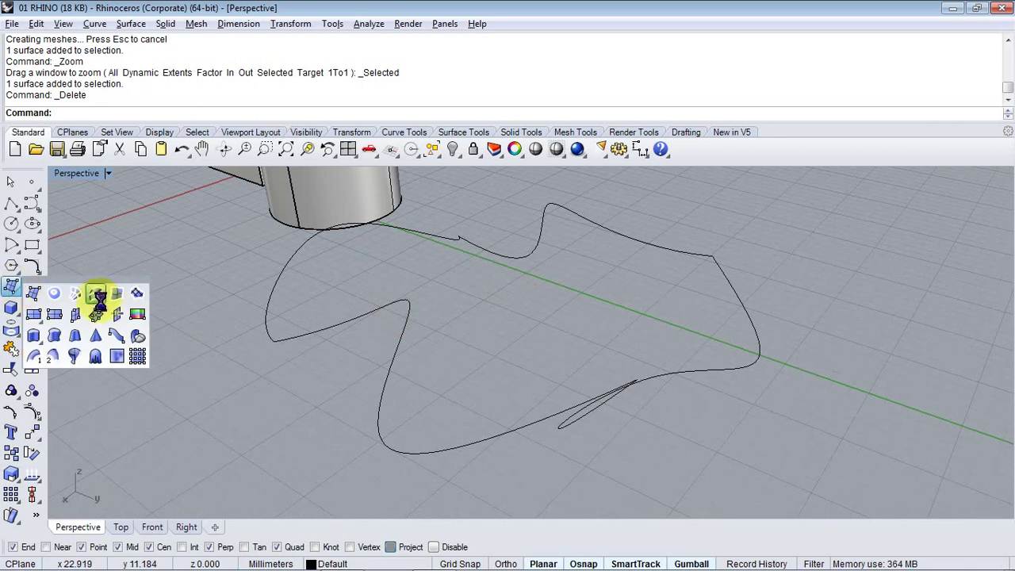
pyautogui.click(384, 383)
pyautogui.moveTo(551, 362); pyautogui.dragTo(494, 335, button='right')
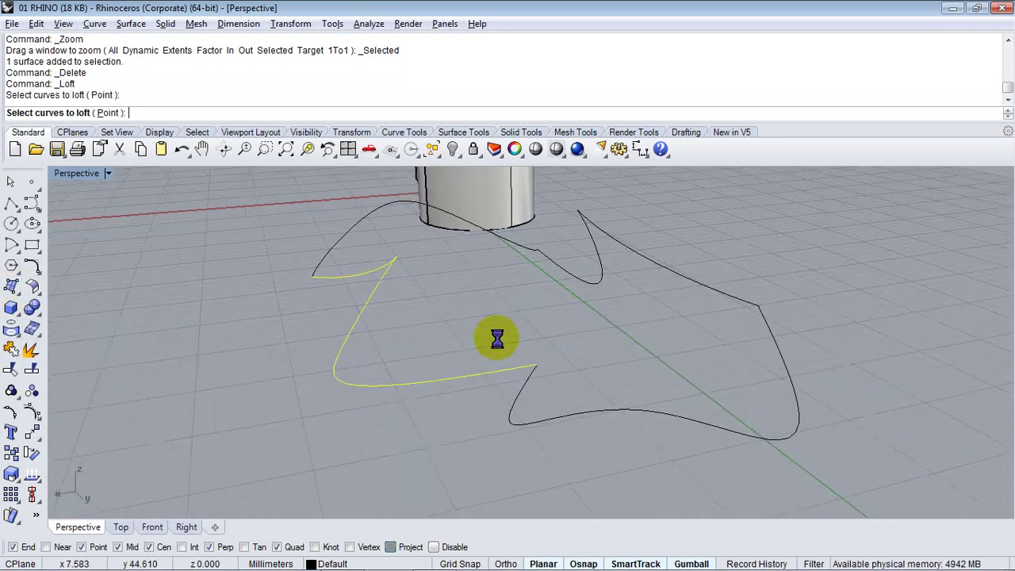
pyautogui.click(687, 276)
pyautogui.moveTo(596, 317); pyautogui.dragTo(658, 403, button='right')
pyautogui.press('Return')
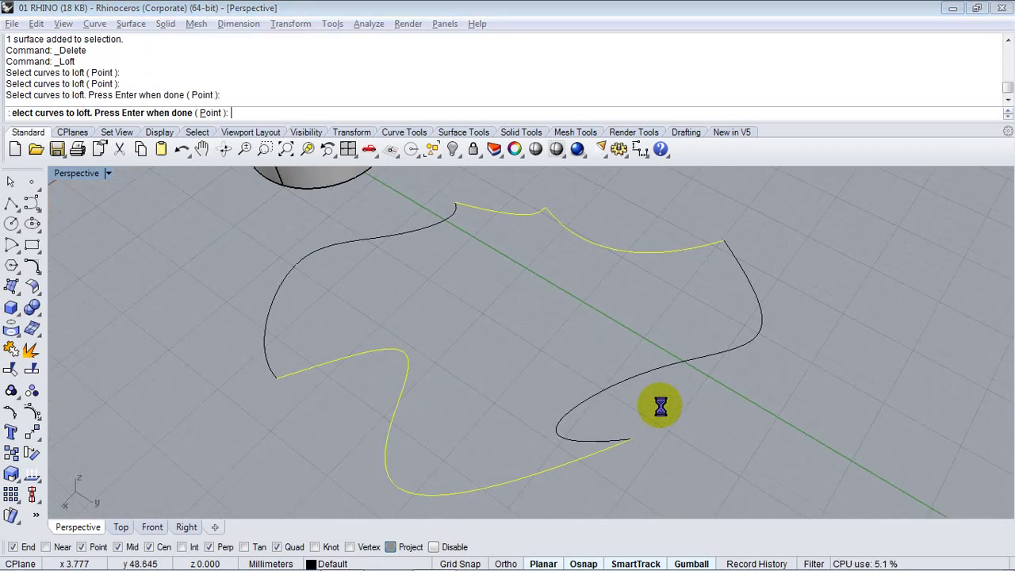
pyautogui.moveTo(599, 382); pyautogui.dragTo(414, 274, button='right')
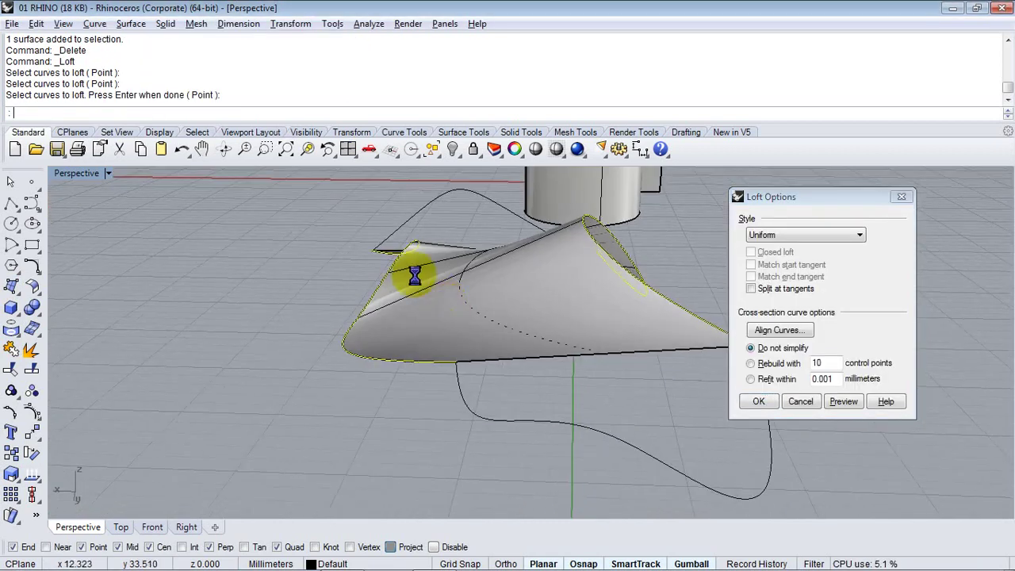
pyautogui.click(761, 400)
# Delete the lofted surface and all four boundary curves, leaving only the box and cylinder
pyautogui.moveTo(594, 363); pyautogui.dragTo(471, 300, button='right')
pyautogui.moveTo(690, 295); pyautogui.dragTo(536, 312, button='right')
pyautogui.click(537, 312)
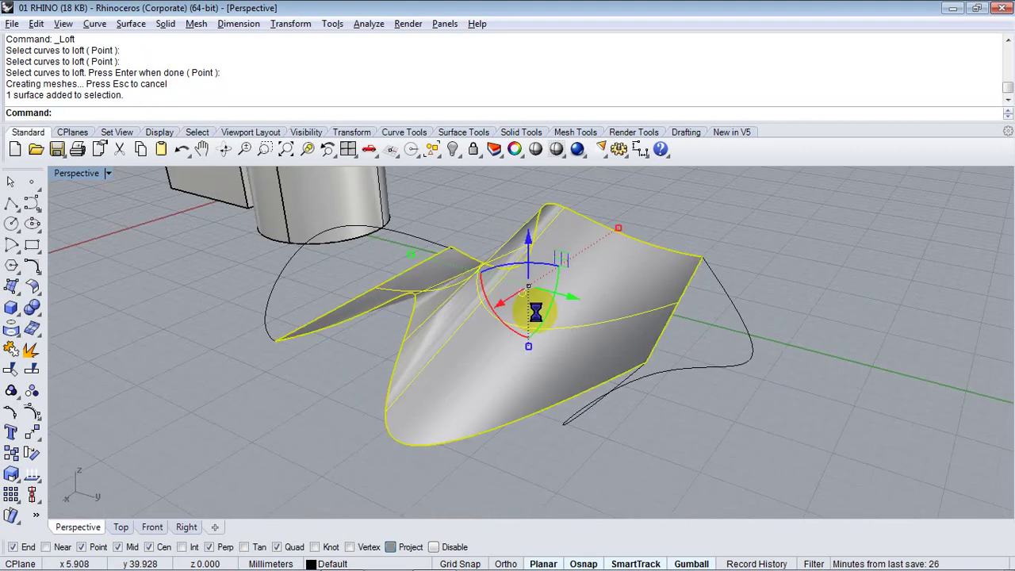
pyautogui.press('Delete')
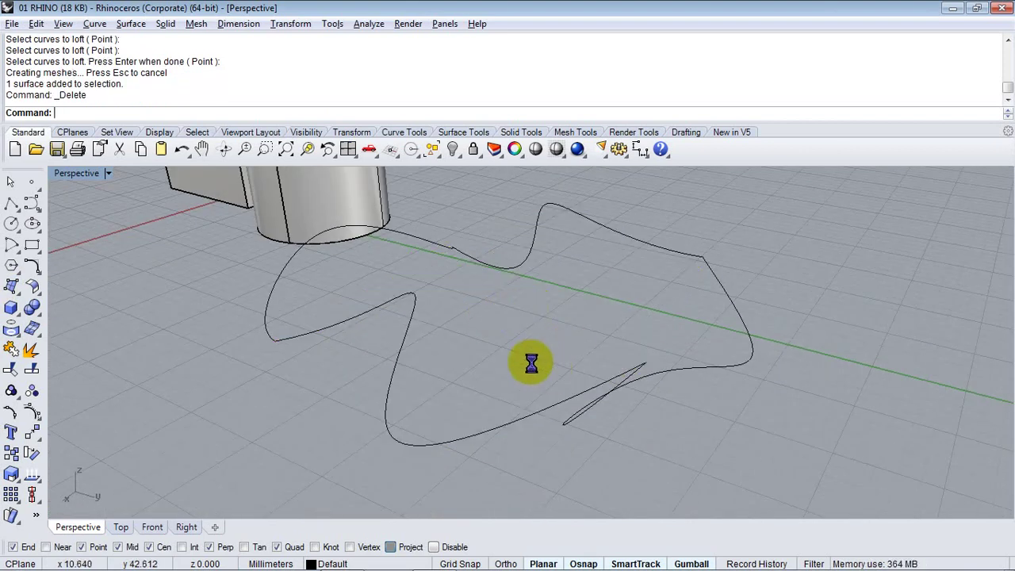
pyautogui.keyDown('shift'); pyautogui.moveTo(531, 353); pyautogui.dragTo(516, 351, button='right'); pyautogui.keyUp('shift')
pyautogui.moveTo(702, 441); pyautogui.dragTo(351, 251)
pyautogui.press('Delete')
# Try to fillet the cylinder's side and top surfaces with FilletSrf, using a picked radius of about 0.907 mm
pyautogui.keyDown('shift'); pyautogui.moveTo(351, 250); pyautogui.dragTo(452, 418, button='right'); pyautogui.keyUp('shift')
pyautogui.scroll(1, 347, 280)
pyautogui.scroll(1, 345, 278)
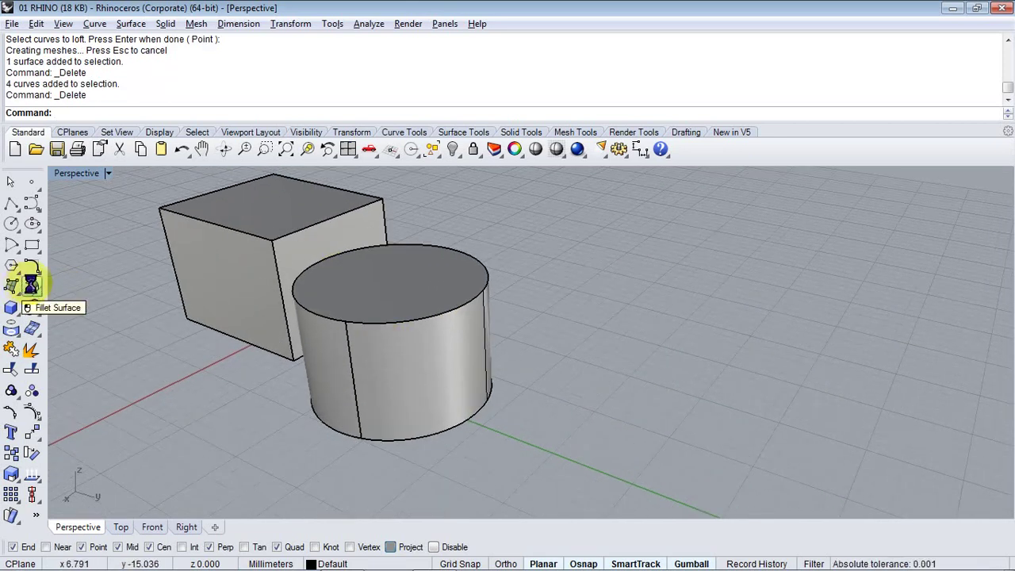
pyautogui.click(32, 284)
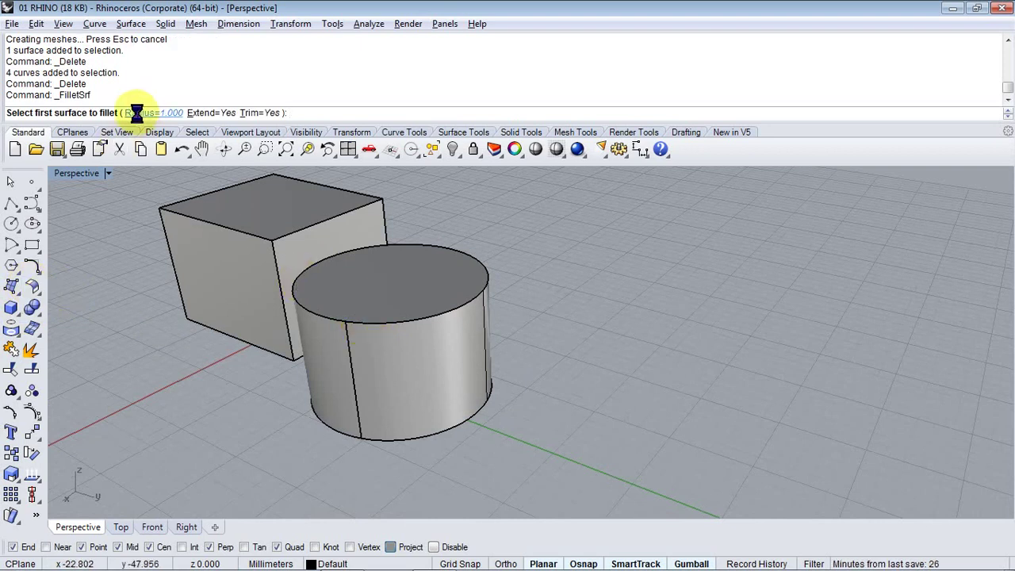
pyautogui.click(139, 112)
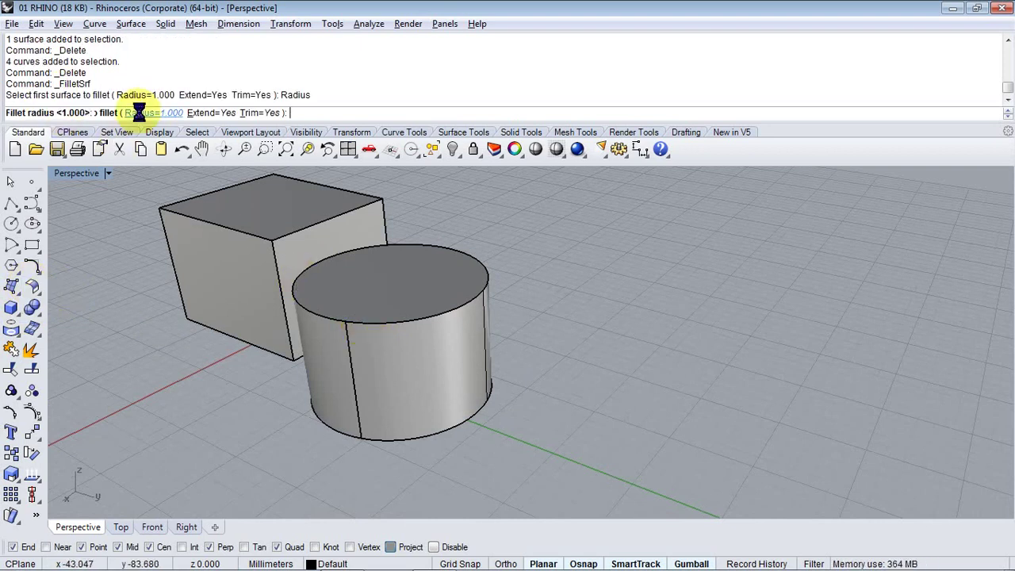
pyautogui.scroll(2, 521, 396)
pyautogui.click(521, 397)
pyautogui.scroll(2, 521, 396)
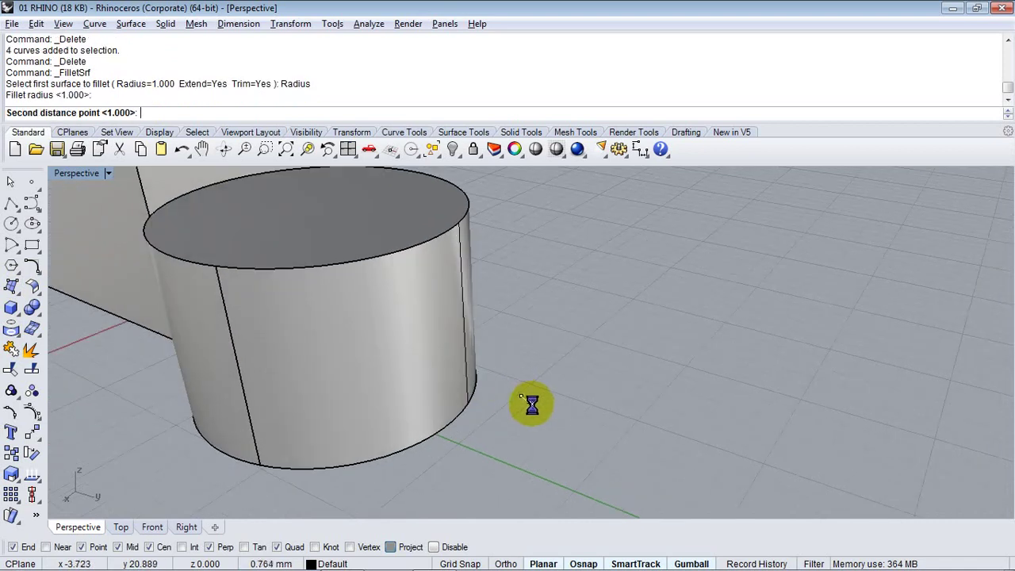
pyautogui.click(537, 404)
pyautogui.click(389, 256)
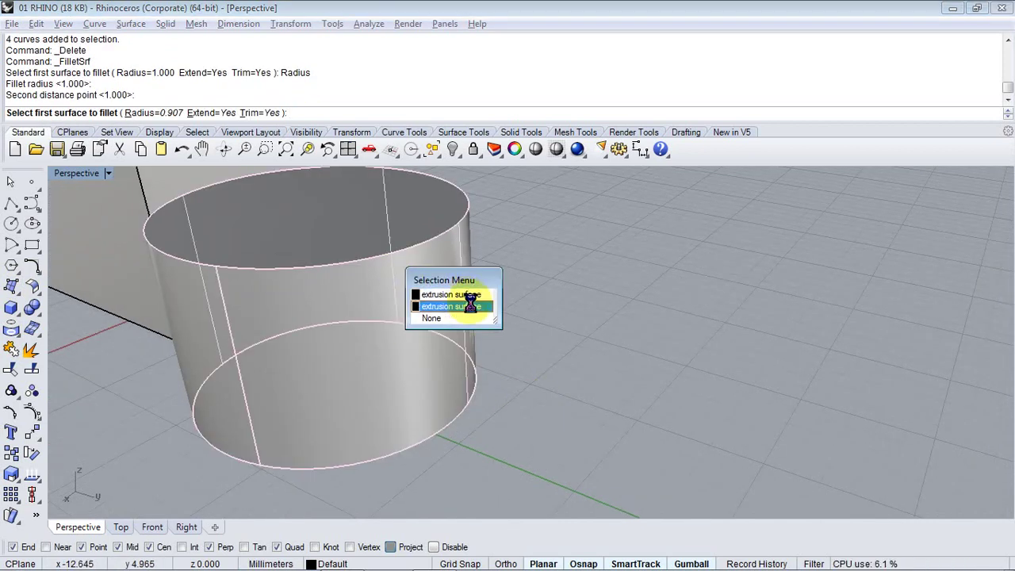
pyautogui.click(472, 306)
pyautogui.keyDown('shift'); pyautogui.moveTo(415, 276); pyautogui.dragTo(478, 325, button='right'); pyautogui.keyUp('shift')
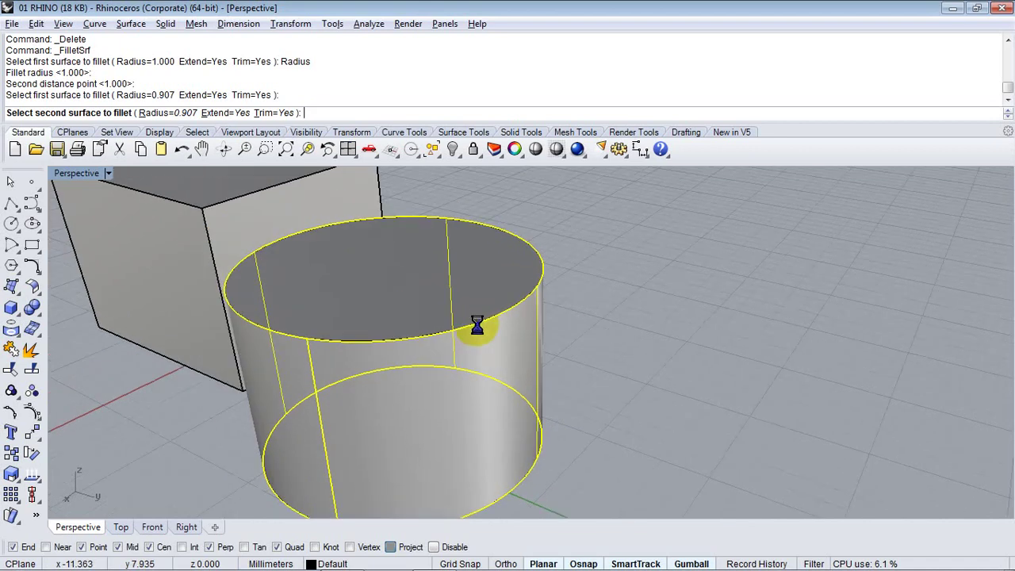
pyautogui.click(476, 278)
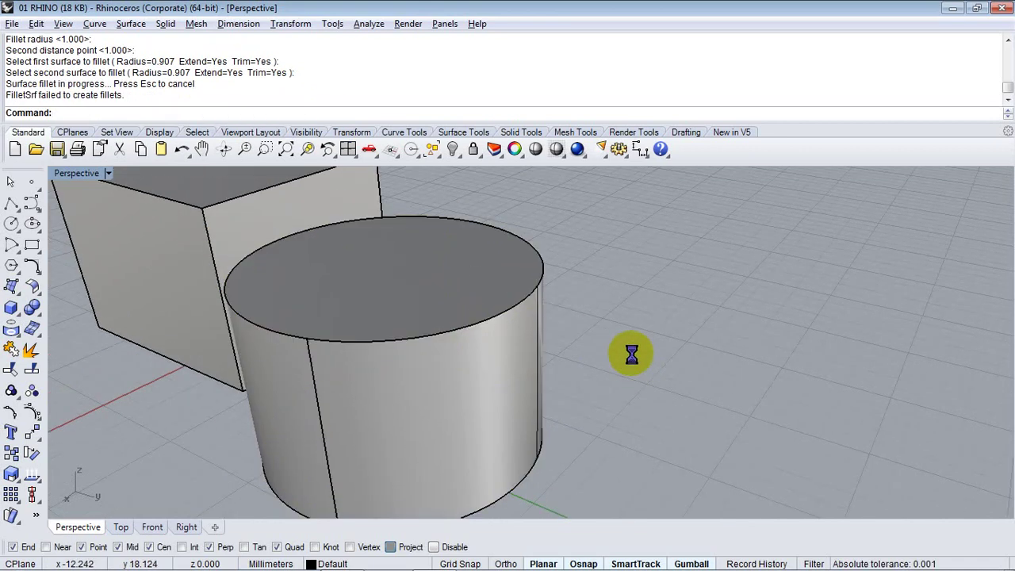
# Select the cylinder's top circular edge for FilletEdge with the next radius set to 1
pyautogui.keyDown('shift'); pyautogui.moveTo(568, 360); pyautogui.dragTo(610, 344, button='right'); pyautogui.keyUp('shift')
pyautogui.write('etSrf')
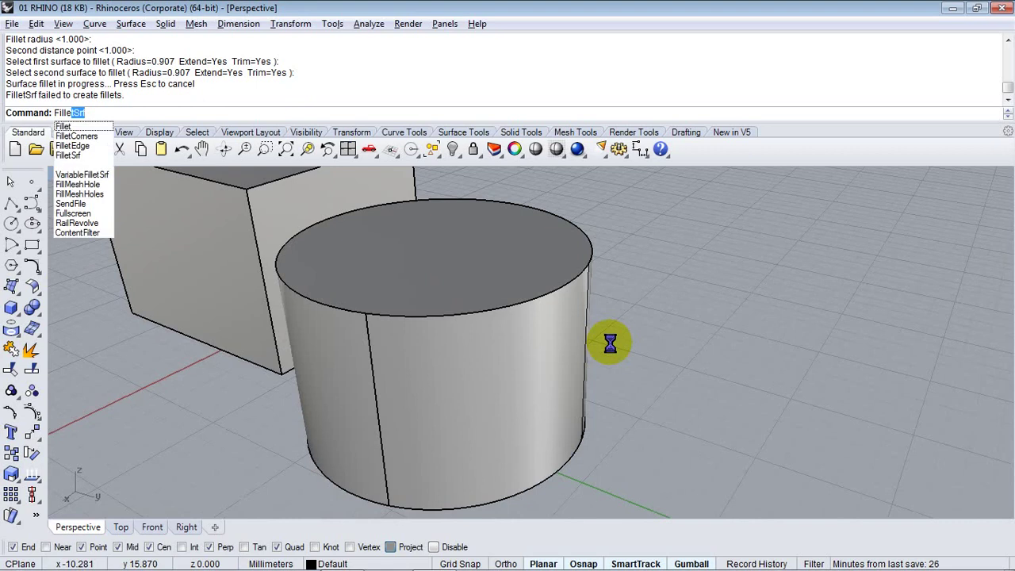
pyautogui.click(99, 148)
pyautogui.click(191, 112)
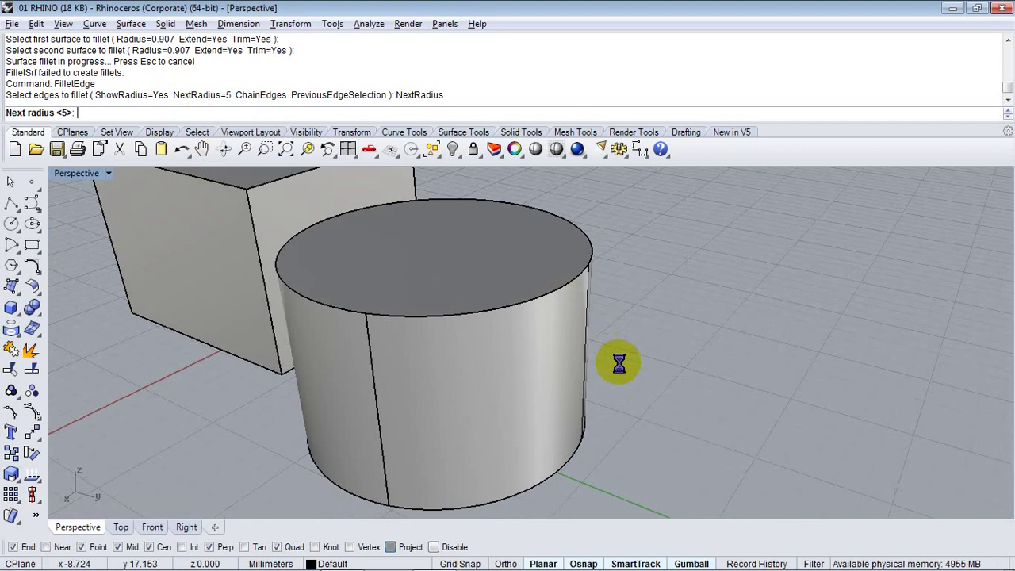
pyautogui.press('Return')
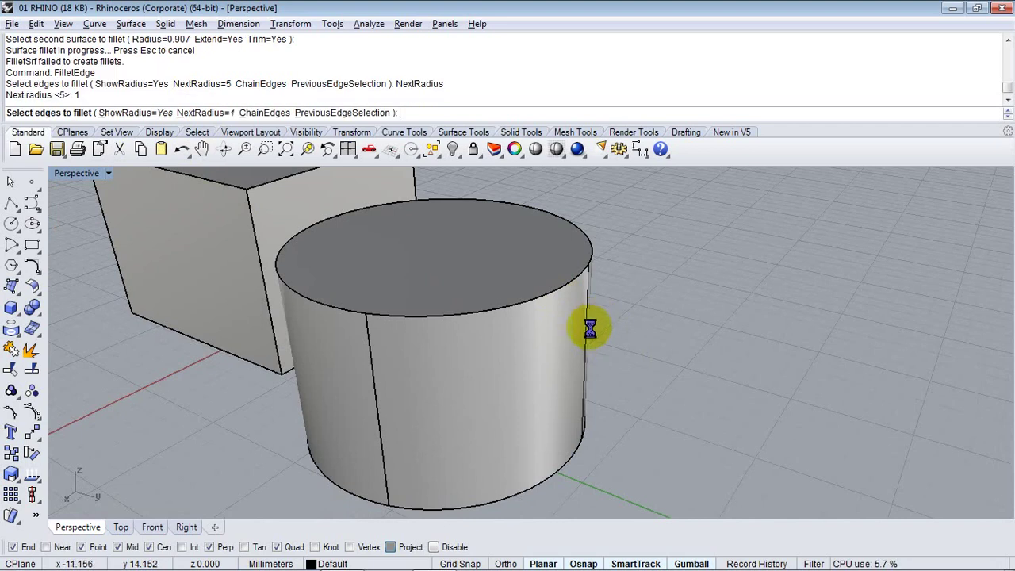
pyautogui.click(539, 295)
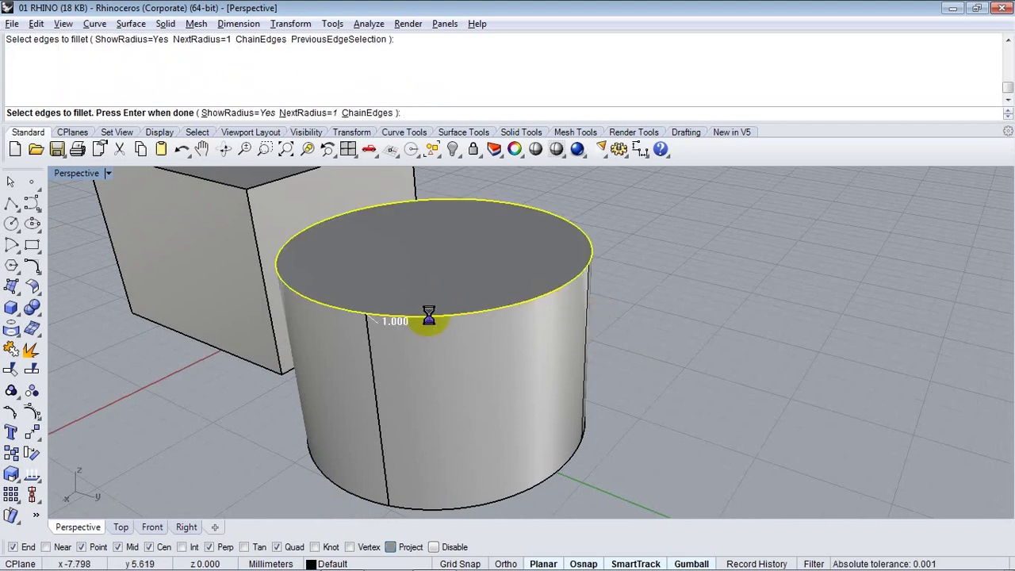
pyautogui.press('Return')
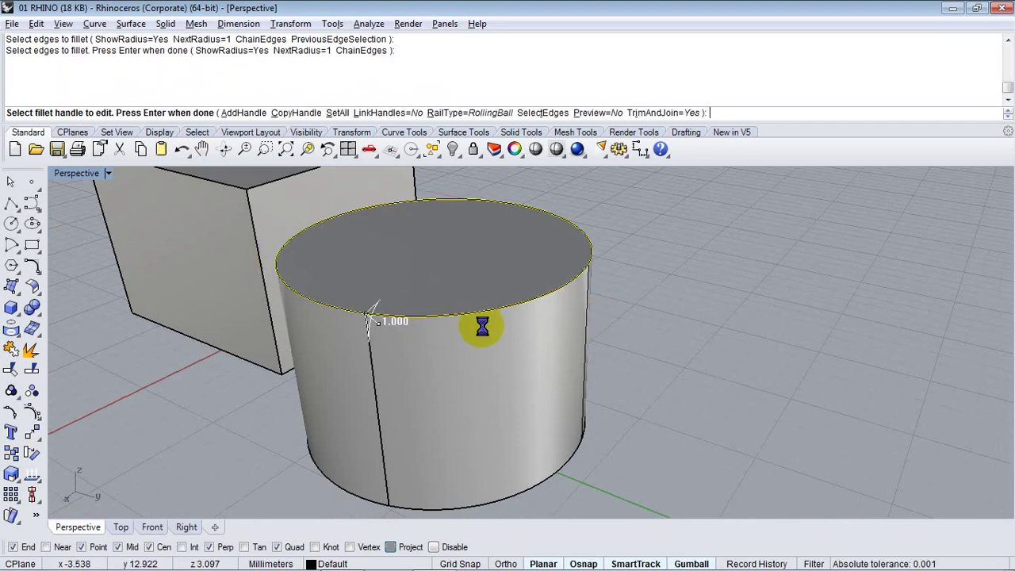
# Enlarge the radius handle on the cylinder's top edge to about 1.261 and create the edge fillet
pyautogui.moveTo(482, 336); pyautogui.dragTo(358, 249, button='right')
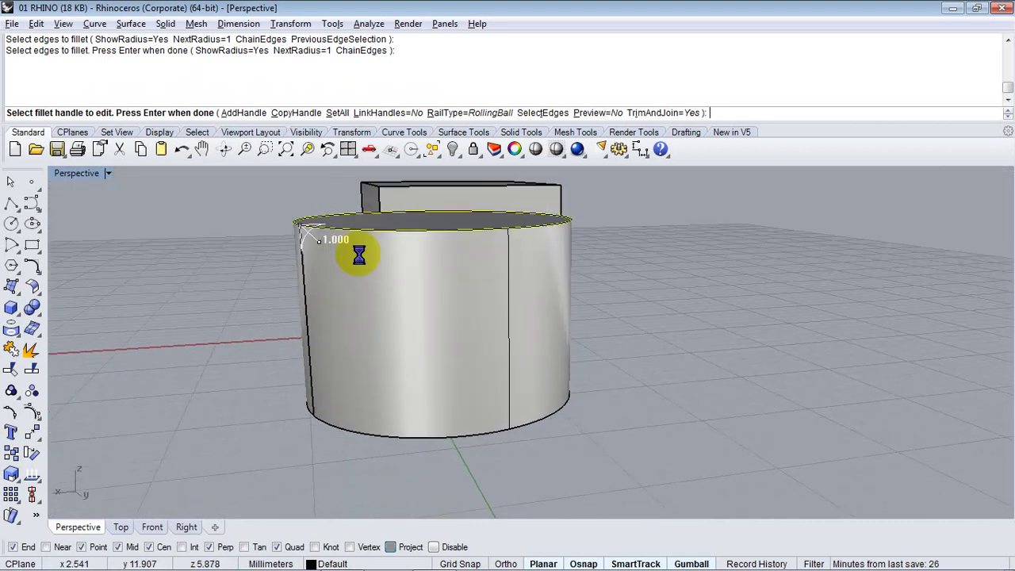
pyautogui.scroll(3, 301, 191)
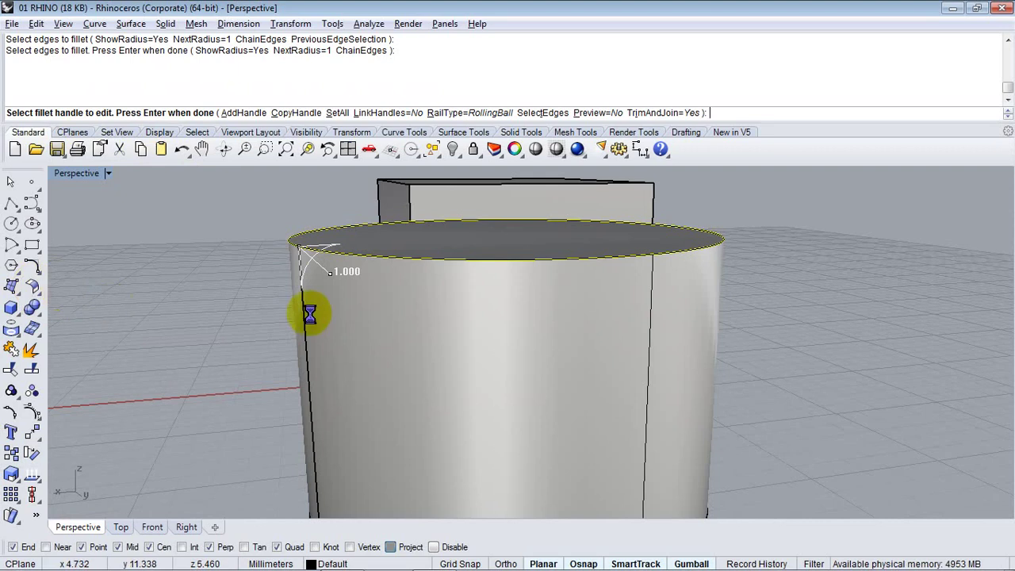
pyautogui.moveTo(310, 310); pyautogui.dragTo(330, 326, button='right')
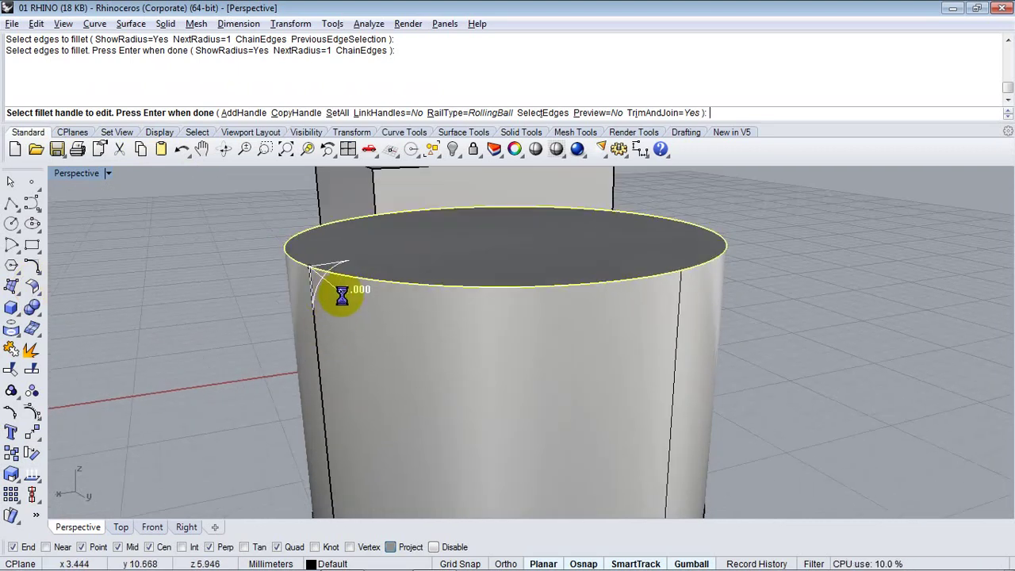
pyautogui.click(341, 293)
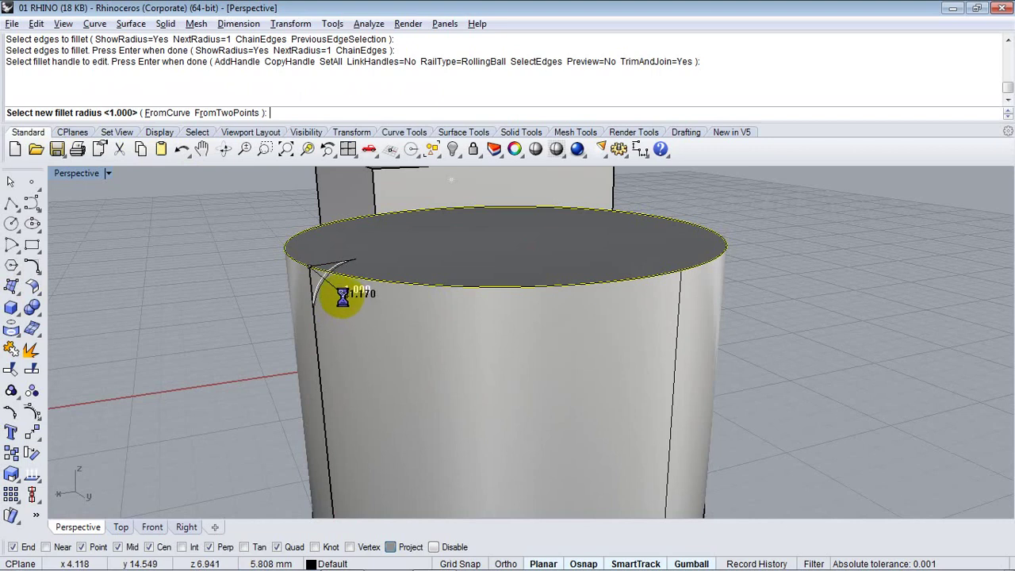
pyautogui.click(349, 297)
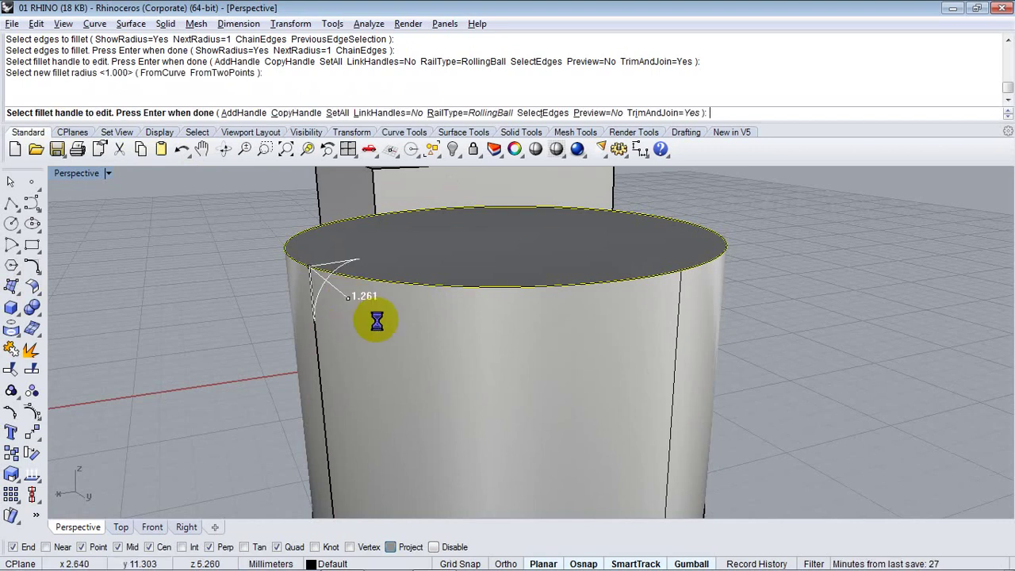
pyautogui.press('Return')
# Pick the box's top face and an adjacent side face for a variable-radius surface fillet with radius 2
pyautogui.moveTo(324, 342); pyautogui.dragTo(624, 370, button='right')
pyautogui.scroll(3, 345, 295)
pyautogui.moveTo(346, 295); pyautogui.dragTo(238, 226, button='right')
pyautogui.moveTo(276, 253); pyautogui.dragTo(246, 295, button='right')
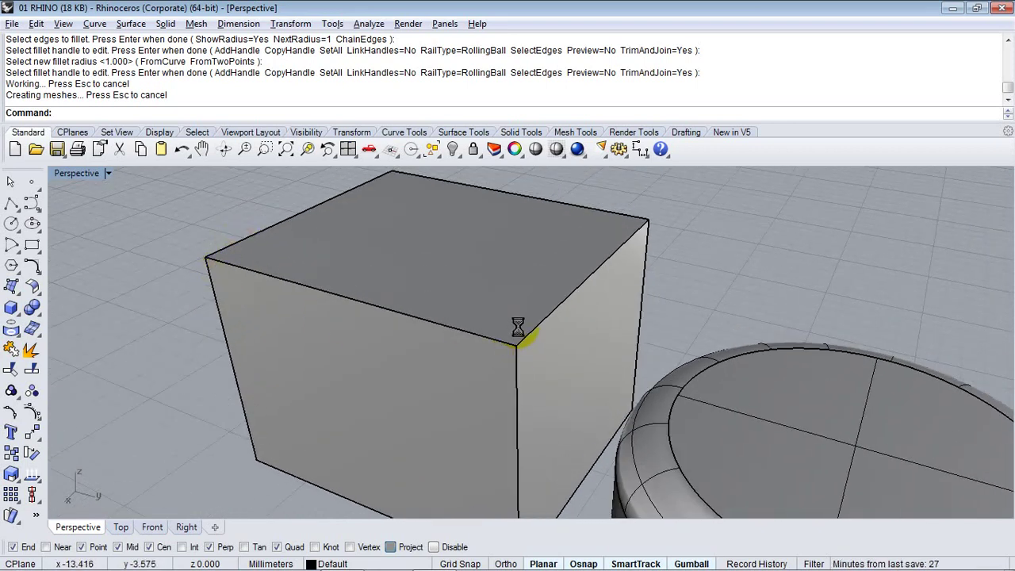
pyautogui.click(32, 283)
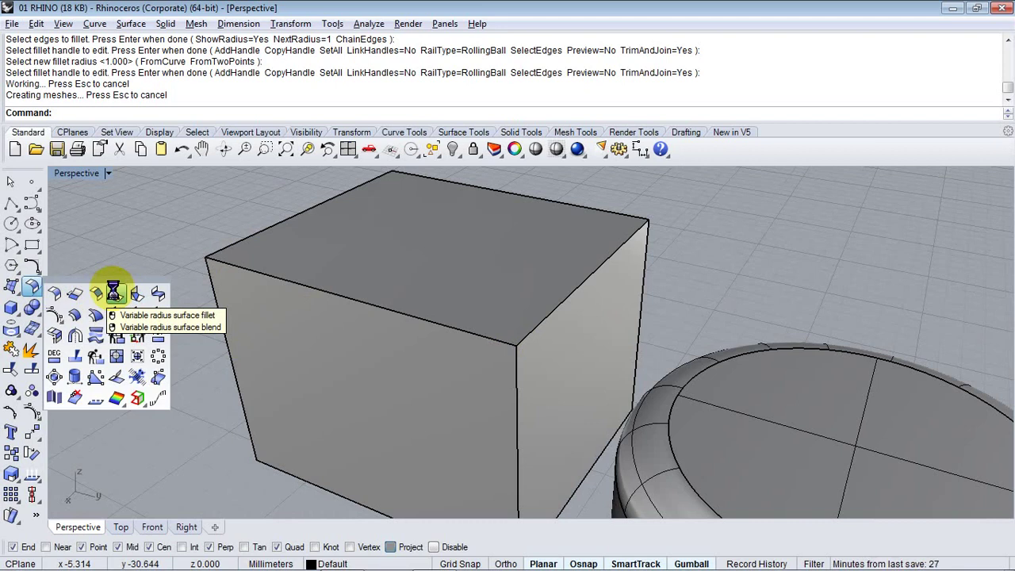
pyautogui.click(113, 293)
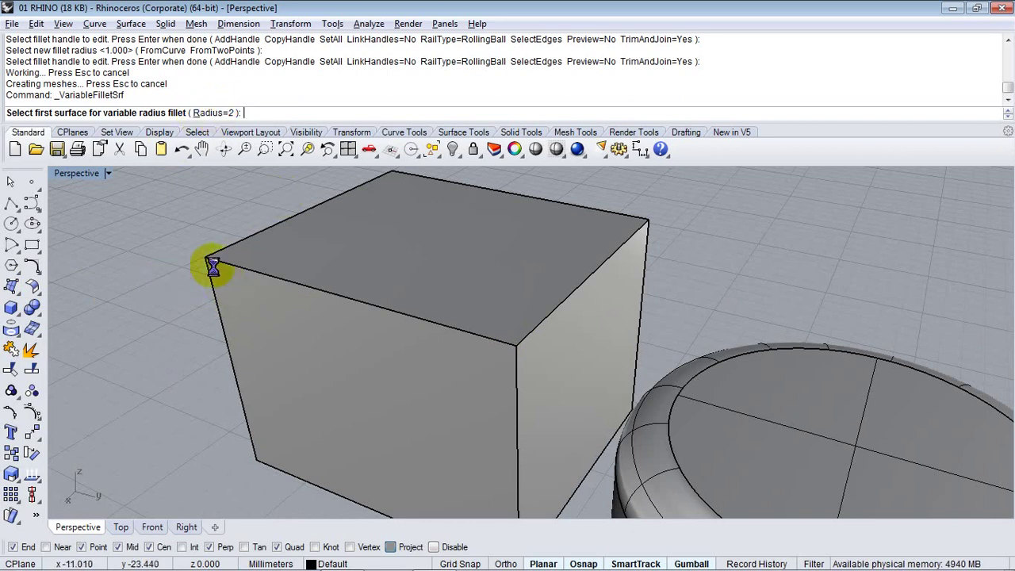
pyautogui.click(277, 260)
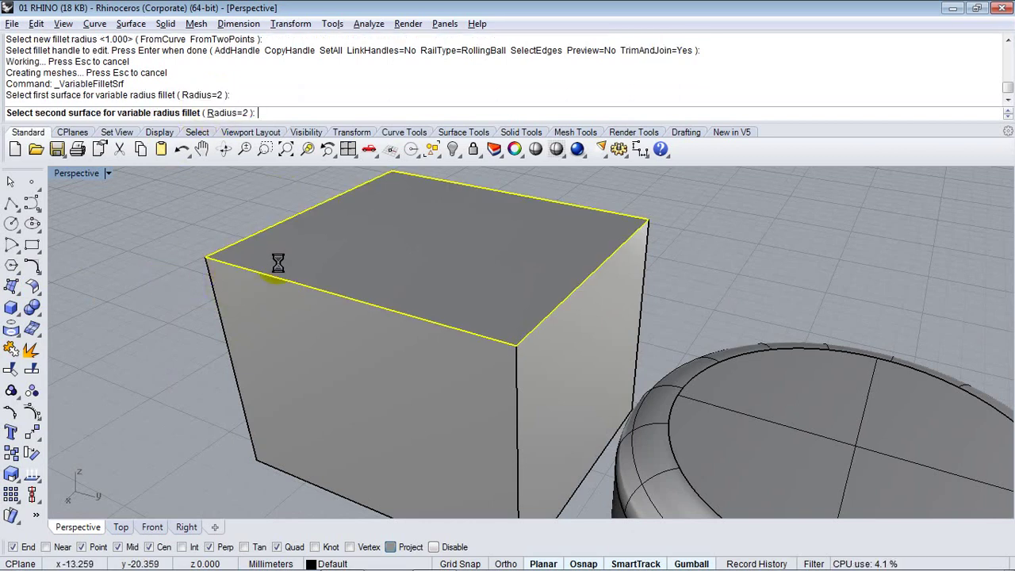
pyautogui.click(257, 304)
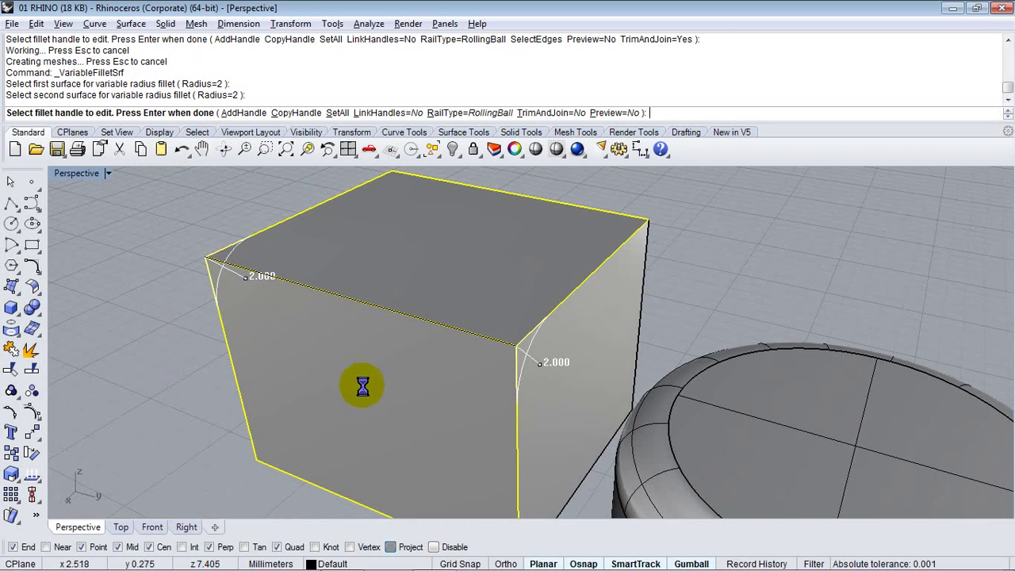
# Reduce the fillet radius at the edge end nearest the cylinder to about 0.8 and create the variable-radius fillet surface
pyautogui.moveTo(363, 387); pyautogui.dragTo(318, 268, button='right')
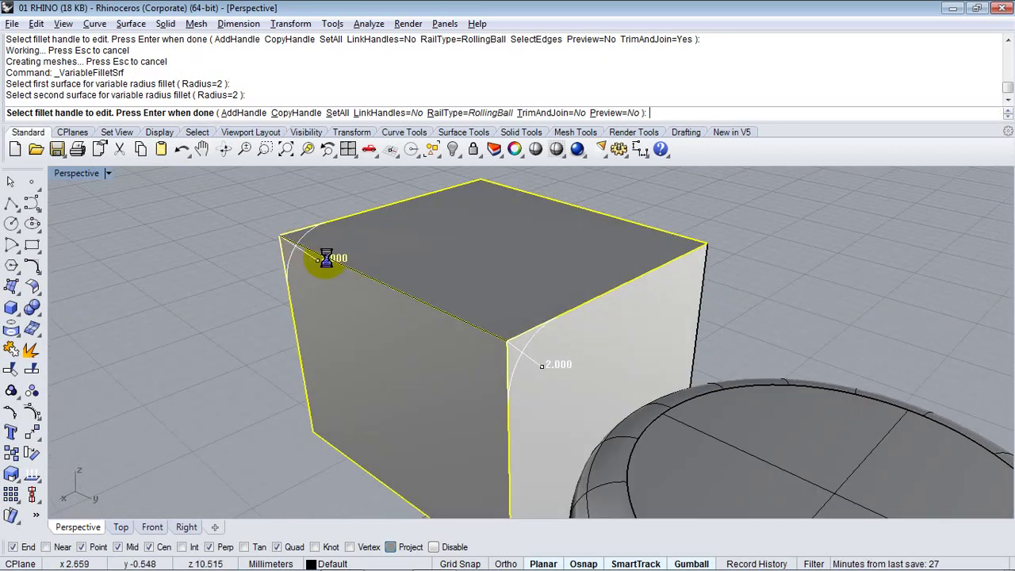
pyautogui.click(543, 366)
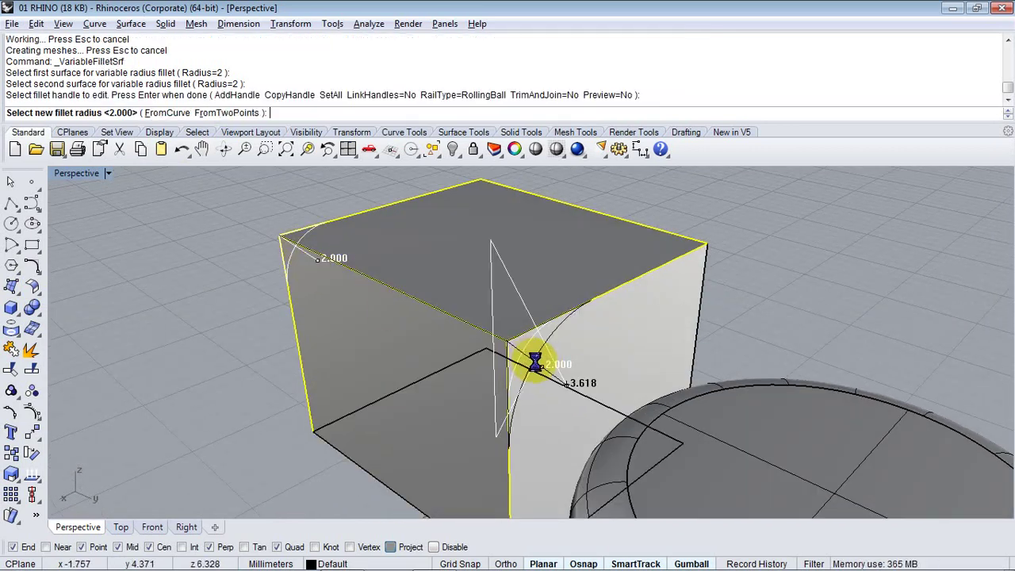
pyautogui.click(524, 349)
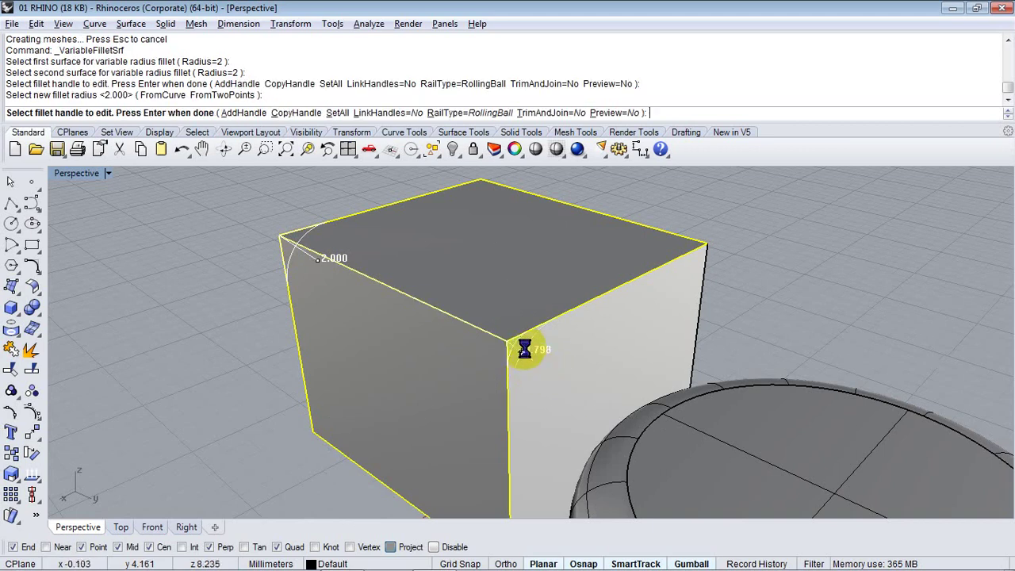
pyautogui.moveTo(492, 383); pyautogui.dragTo(424, 362, button='right')
pyautogui.press('Return')
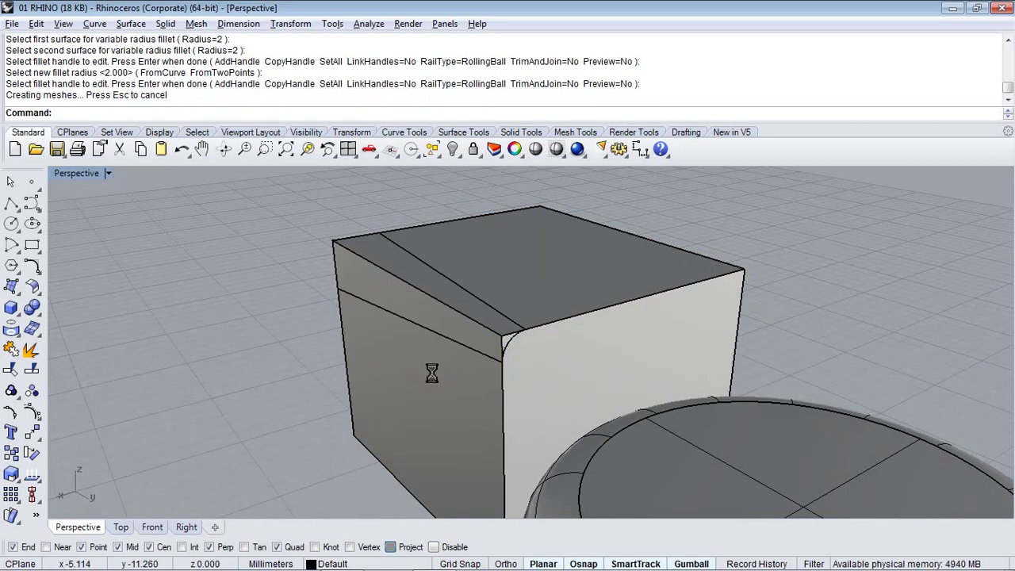
# Delete the box to examine the separate fillet surface, and undo the deletion
pyautogui.moveTo(335, 352); pyautogui.dragTo(620, 332, button='right')
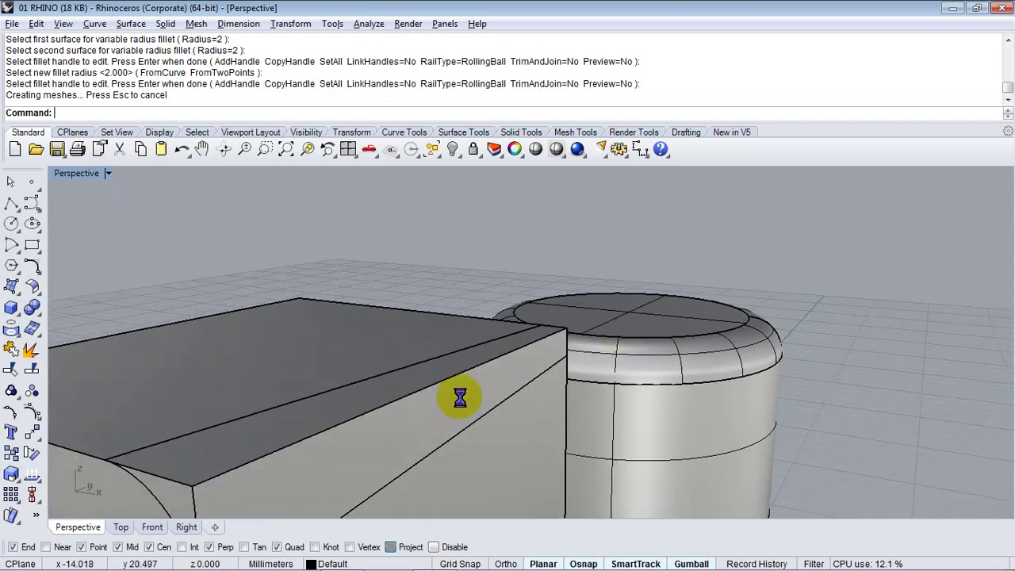
pyautogui.moveTo(460, 399); pyautogui.dragTo(487, 315, button='right')
pyautogui.click(487, 315)
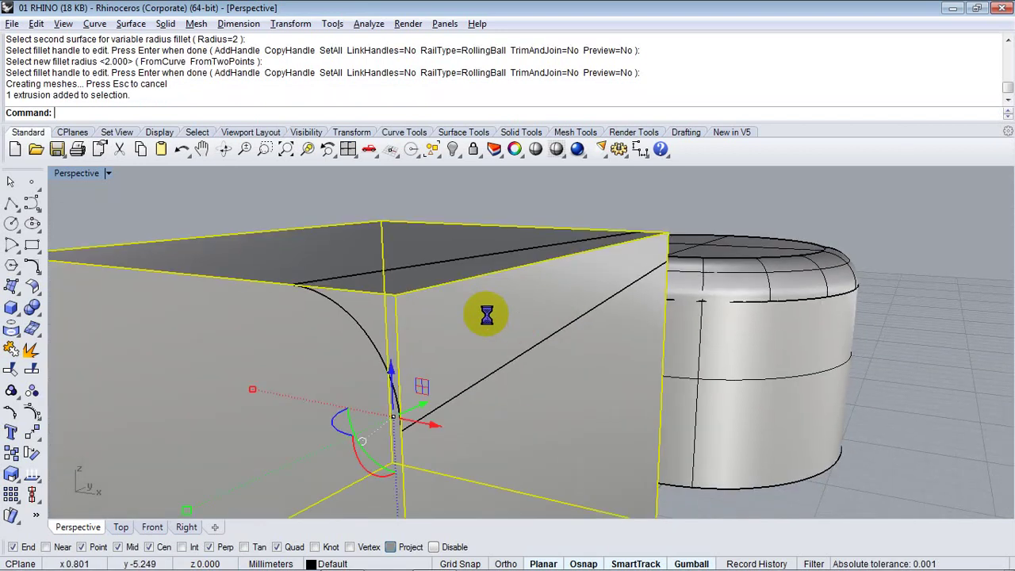
pyautogui.press('Delete')
pyautogui.moveTo(585, 322); pyautogui.dragTo(329, 344, button='right')
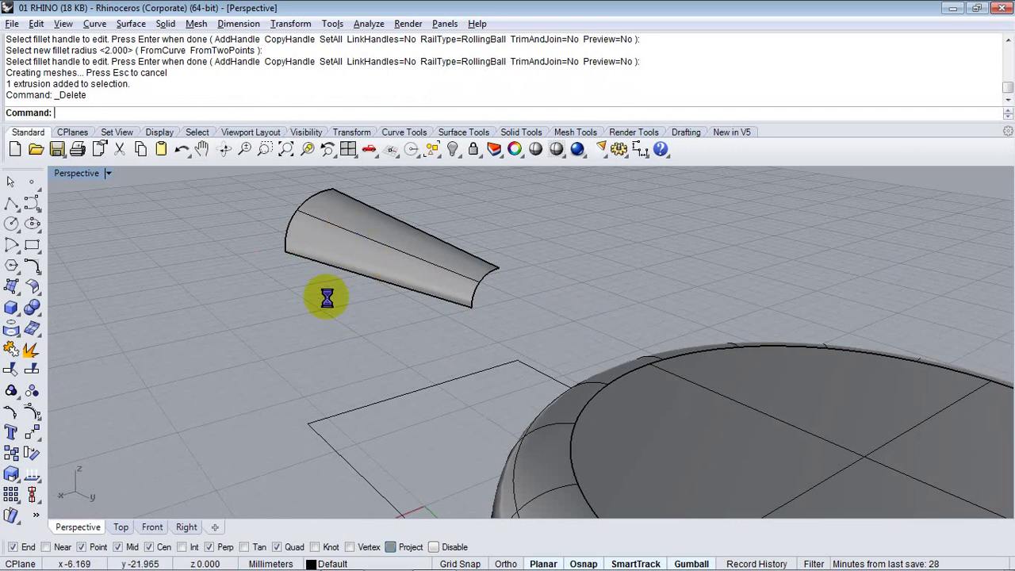
pyautogui.hotkey('ctrl', 'z')
pyautogui.moveTo(328, 330); pyautogui.dragTo(550, 333, button='right')
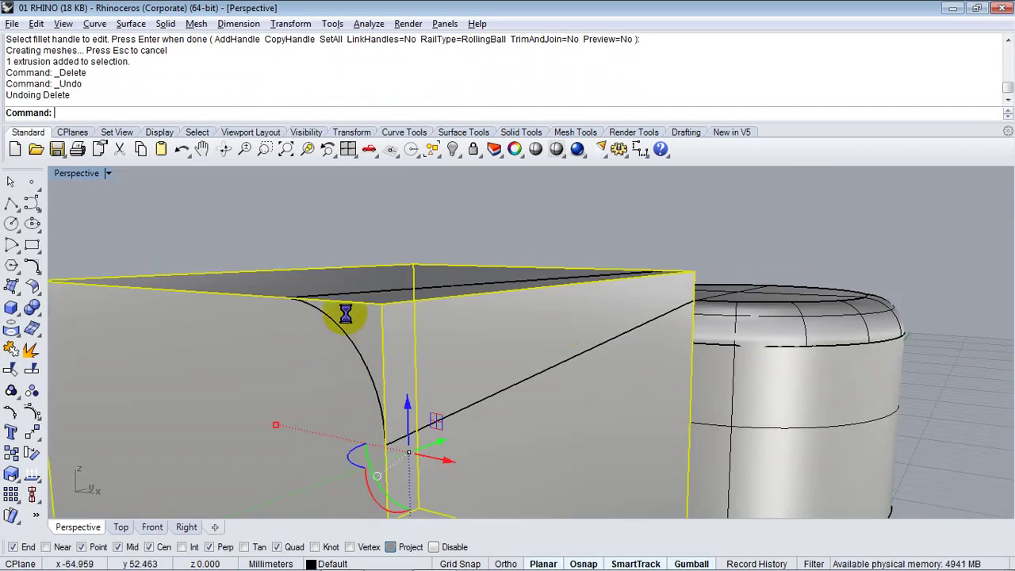
pyautogui.moveTo(392, 336); pyautogui.dragTo(357, 313, button='right')
pyautogui.press('Escape')
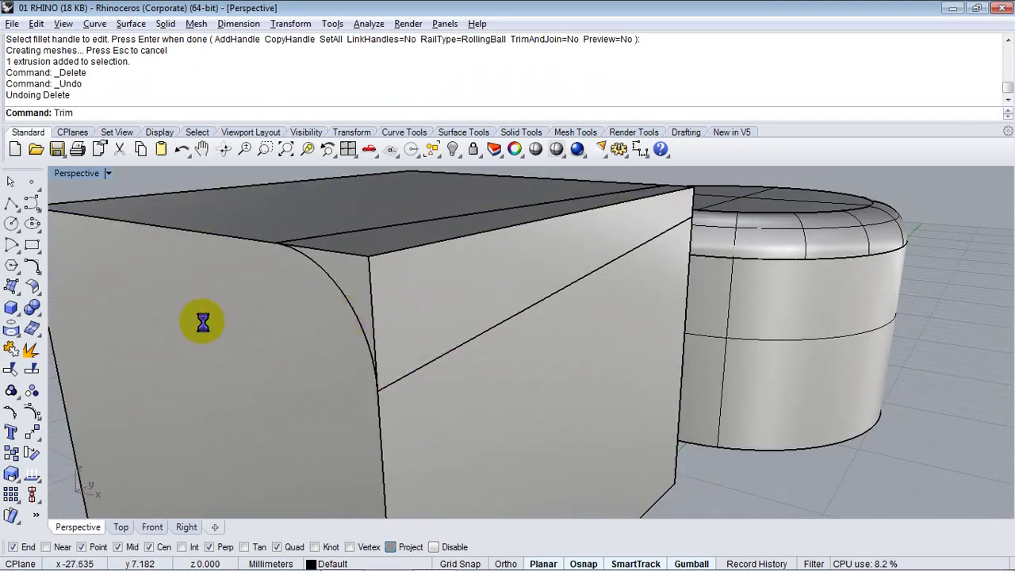
# Trim away the box's corner outside the variable-radius fillet, using the fillet surface as the cutting object
pyautogui.click(93, 125)
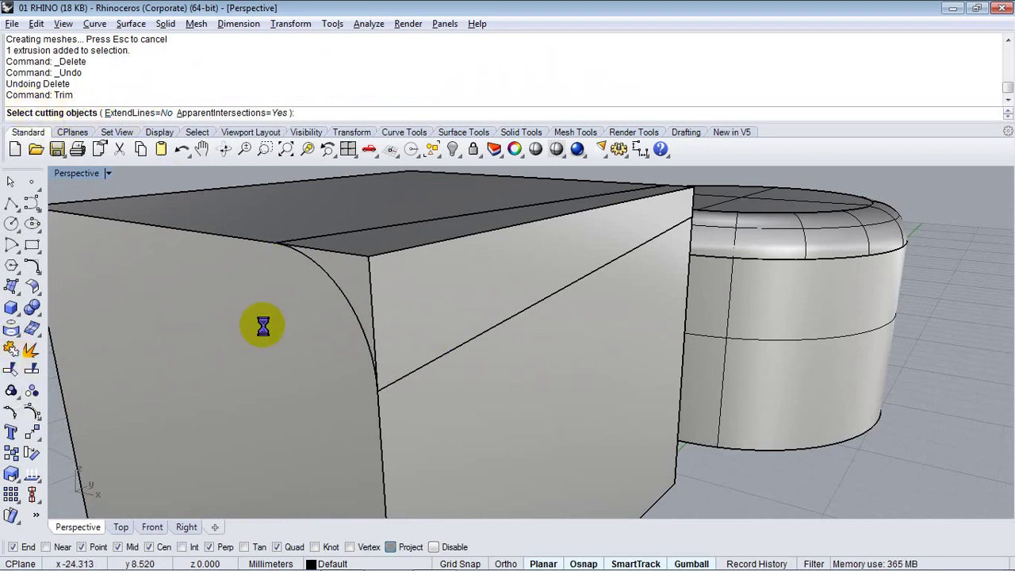
pyautogui.click(352, 315)
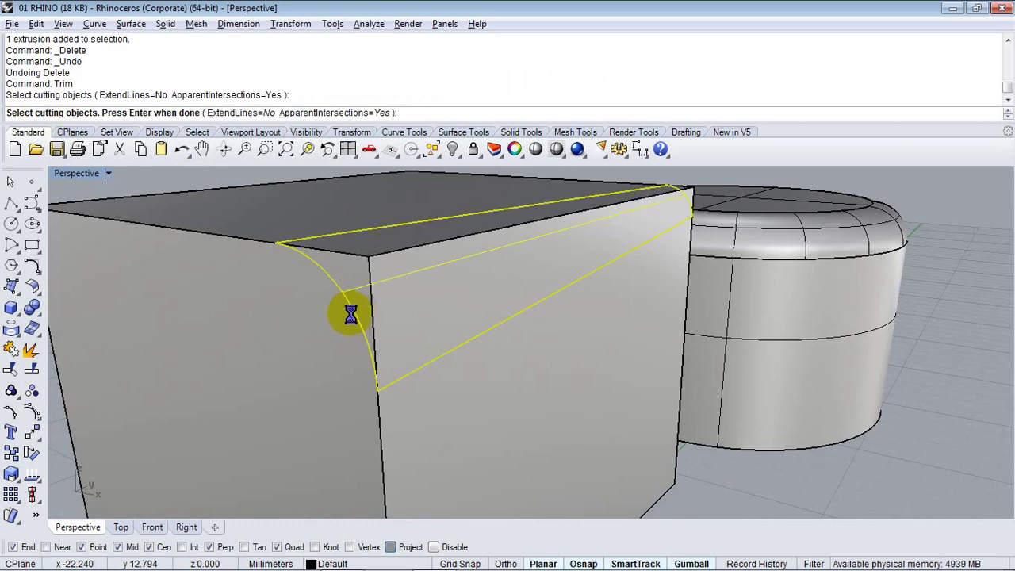
pyautogui.scroll(5, 460, 352)
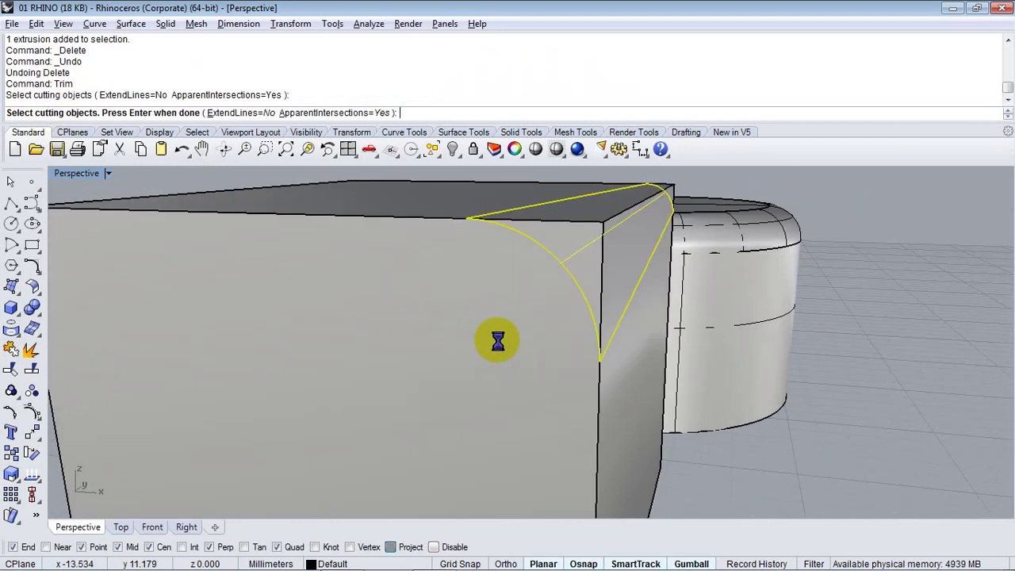
pyautogui.press('Return')
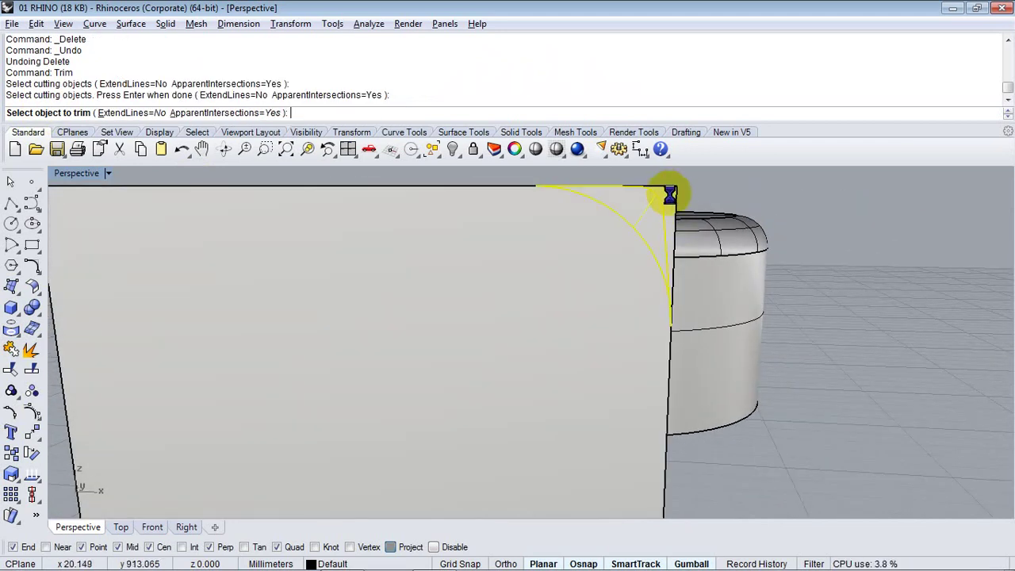
pyautogui.click(670, 195)
pyautogui.moveTo(670, 195); pyautogui.dragTo(453, 379, button='right')
pyautogui.press('Return')
pyautogui.moveTo(304, 376); pyautogui.dragTo(140, 367, button='right')
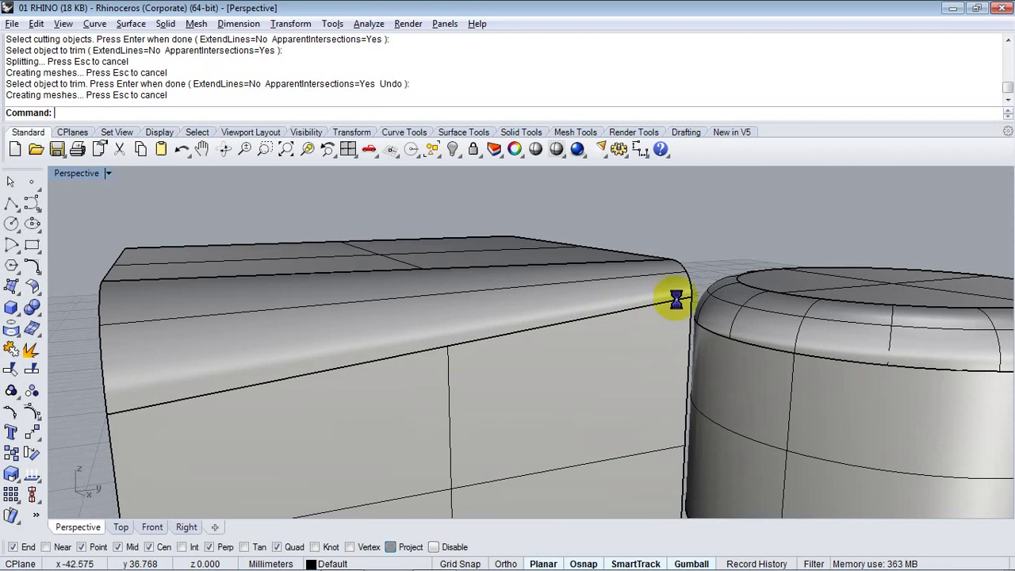
# Create a freehand ellipsoid on the ground plane beside the cylinder from its center and three axis ends
pyautogui.moveTo(676, 299); pyautogui.dragTo(551, 377, button='right')
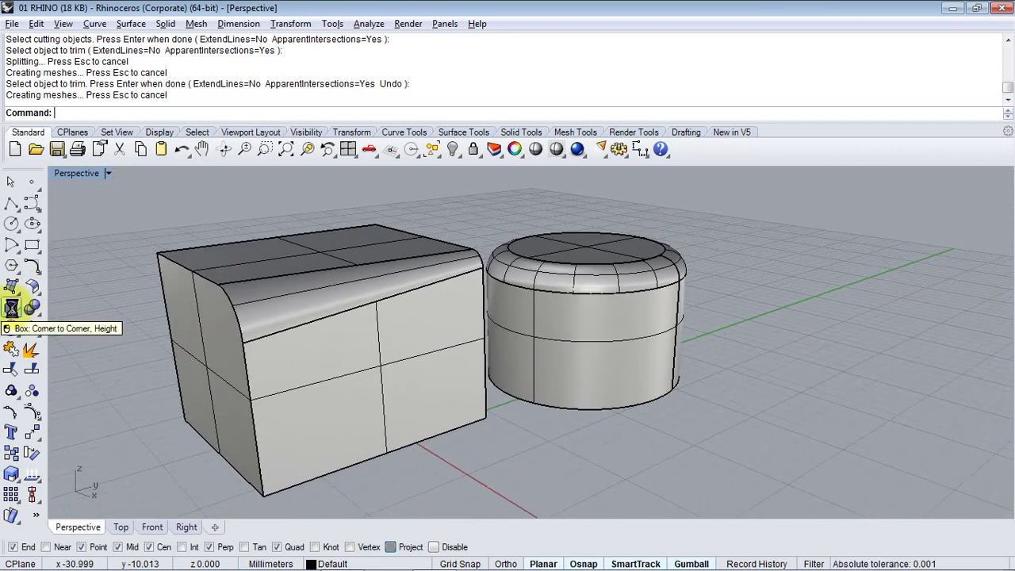
pyautogui.click(19, 305)
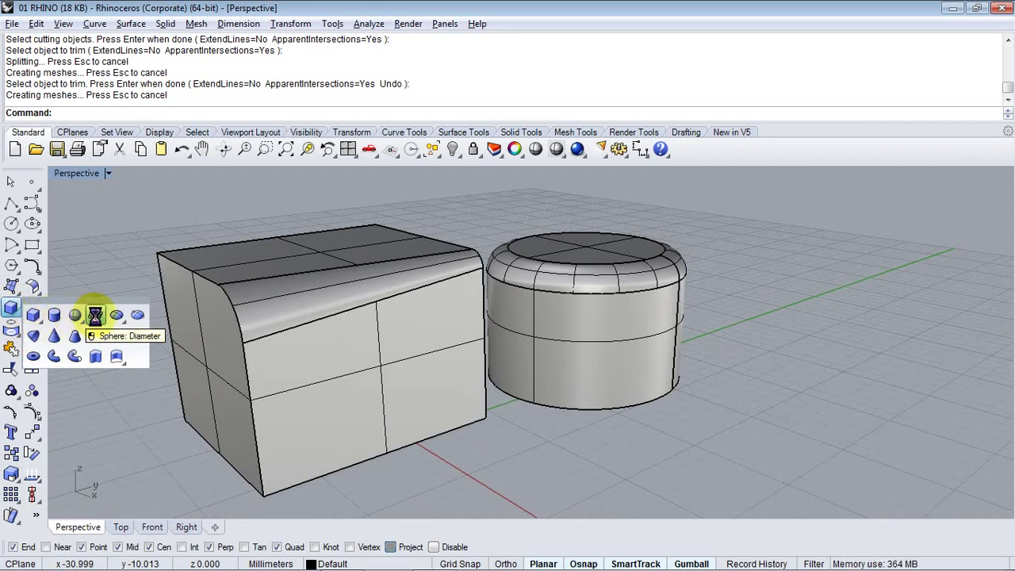
pyautogui.click(116, 315)
pyautogui.keyDown('shift'); pyautogui.moveTo(610, 347); pyautogui.dragTo(312, 345, button='right'); pyautogui.keyUp('shift')
pyautogui.click(543, 341)
pyautogui.click(627, 314)
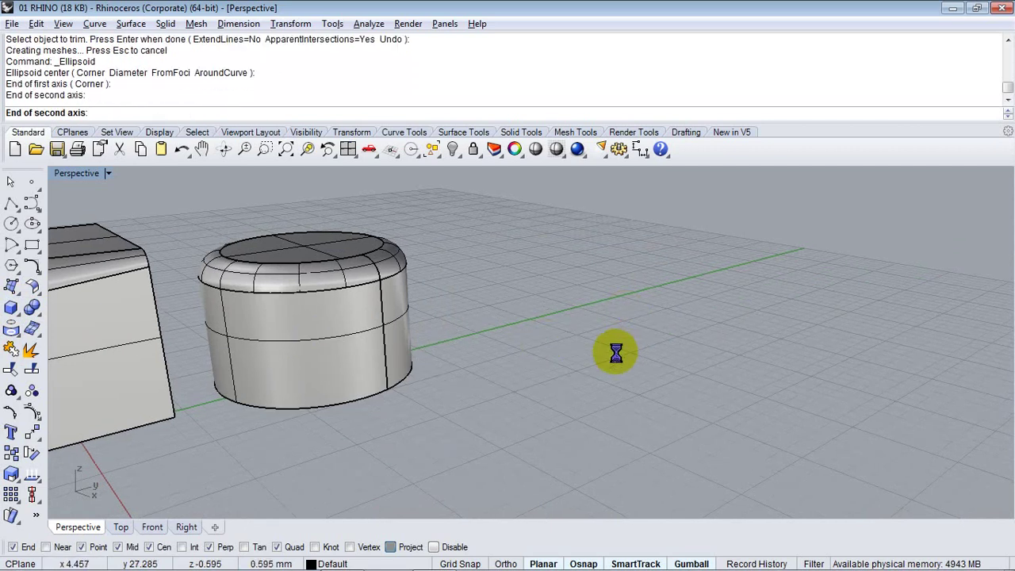
pyautogui.click(616, 346)
pyautogui.click(549, 292)
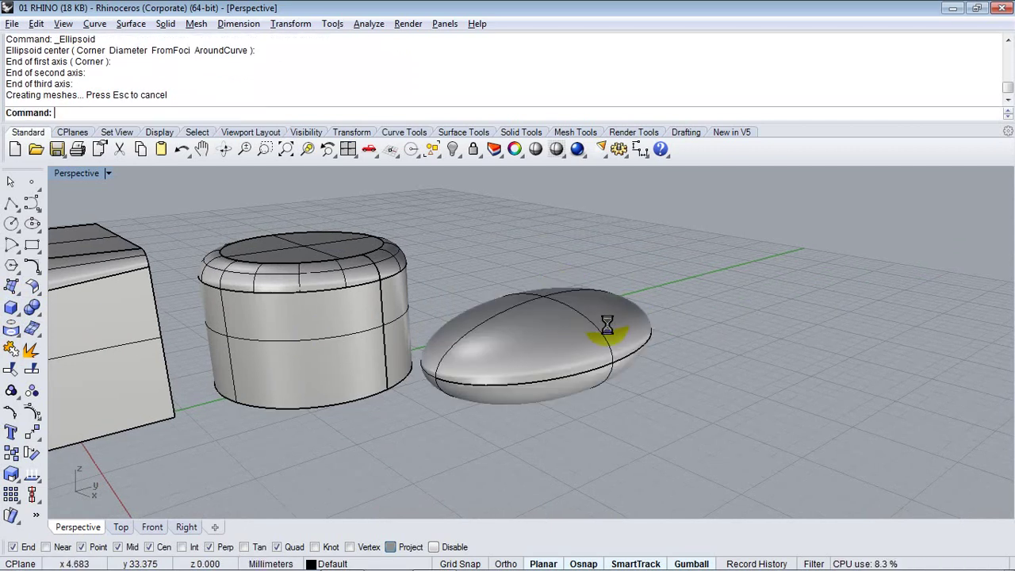
# Move the ellipsoid along the Y and X axes until it overlaps the lower side of the cylinder
pyautogui.keyDown('shift'); pyautogui.moveTo(594, 340); pyautogui.dragTo(389, 345, button='right'); pyautogui.keyUp('shift')
pyautogui.scroll(6, 446, 374)
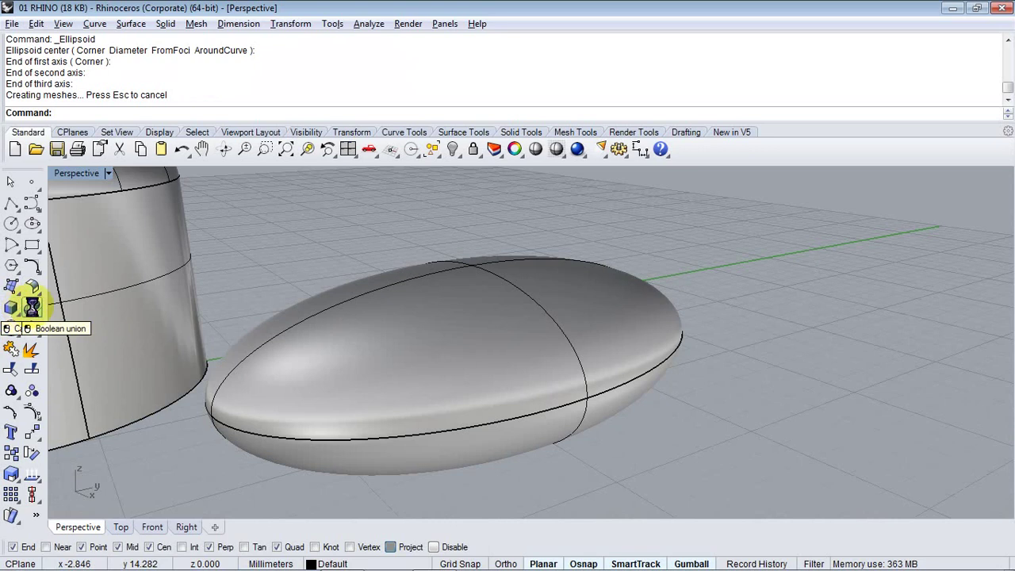
pyautogui.click(33, 307)
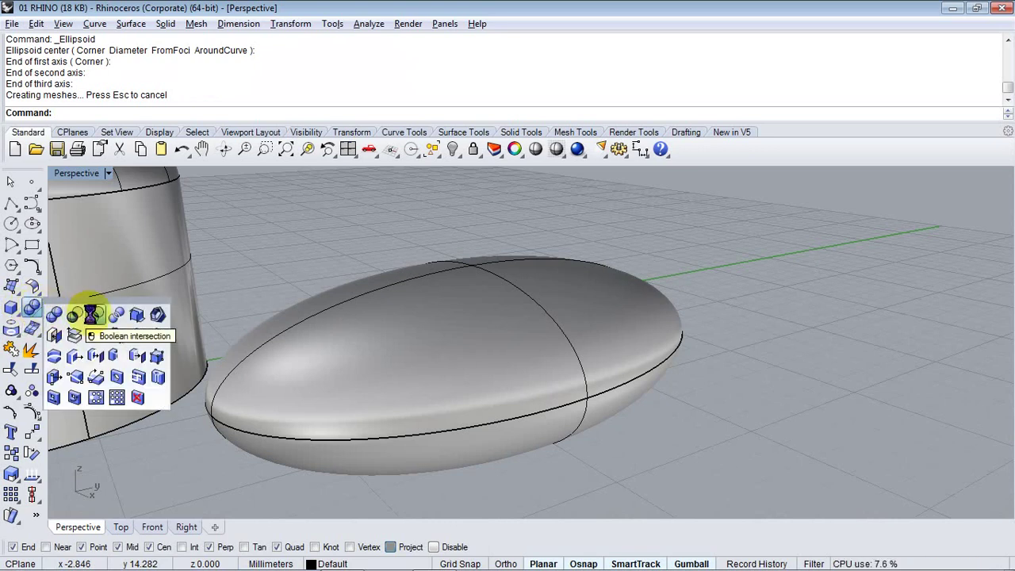
pyautogui.keyDown('shift'); pyautogui.moveTo(241, 380); pyautogui.dragTo(317, 382, button='right'); pyautogui.keyUp('shift')
pyautogui.scroll(-8, 305, 369)
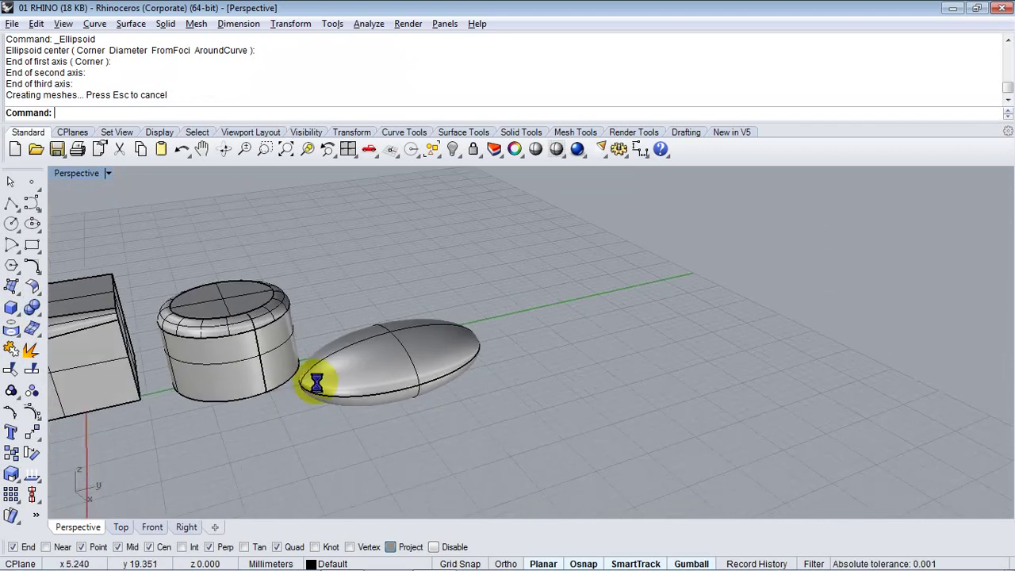
pyautogui.click(317, 382)
pyautogui.scroll(4, 276, 403)
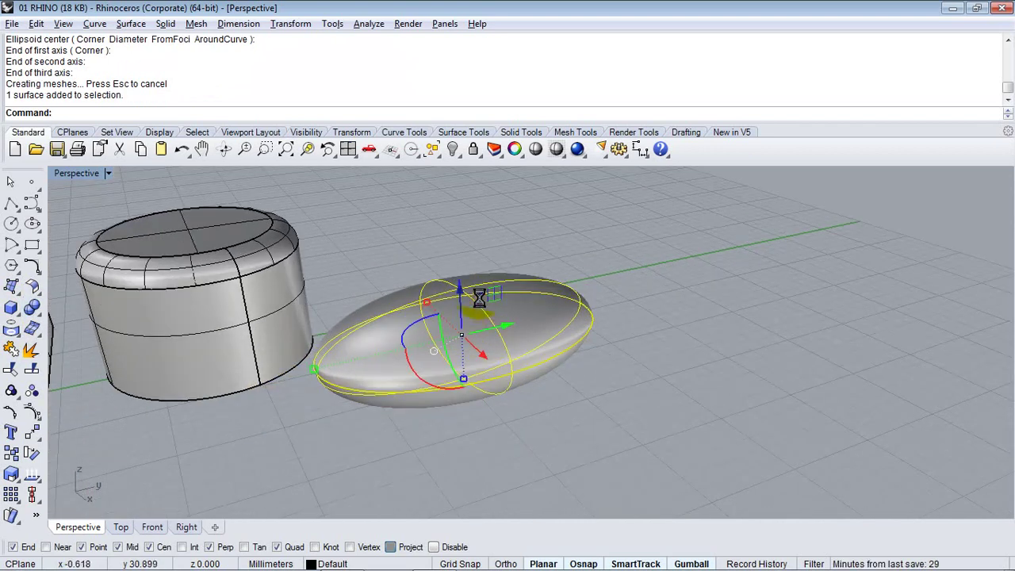
pyautogui.moveTo(506, 329); pyautogui.dragTo(385, 341)
pyautogui.moveTo(428, 361); pyautogui.dragTo(363, 349, button='right')
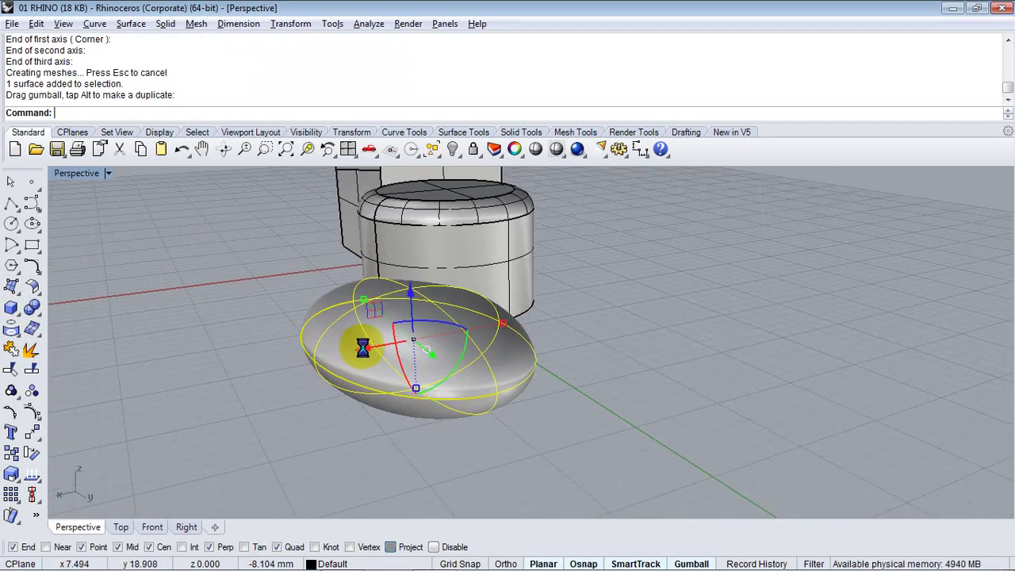
pyautogui.moveTo(402, 339); pyautogui.dragTo(399, 339)
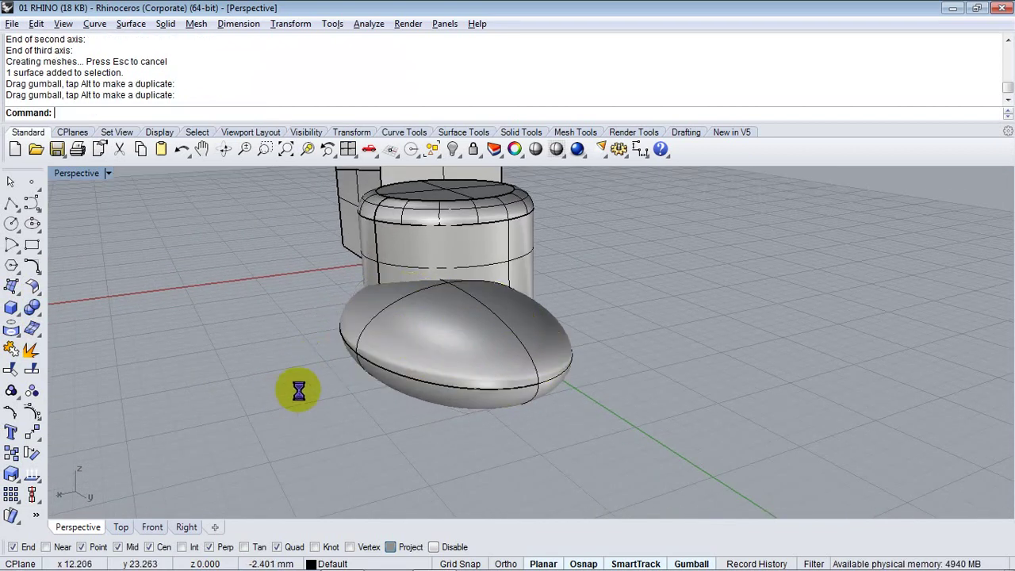
pyautogui.moveTo(299, 390); pyautogui.dragTo(475, 363, button='right')
# Subtract the ellipsoid from the filleted cylinder with Boolean Difference, deleting the input, and examine the resulting cut
pyautogui.click(32, 312)
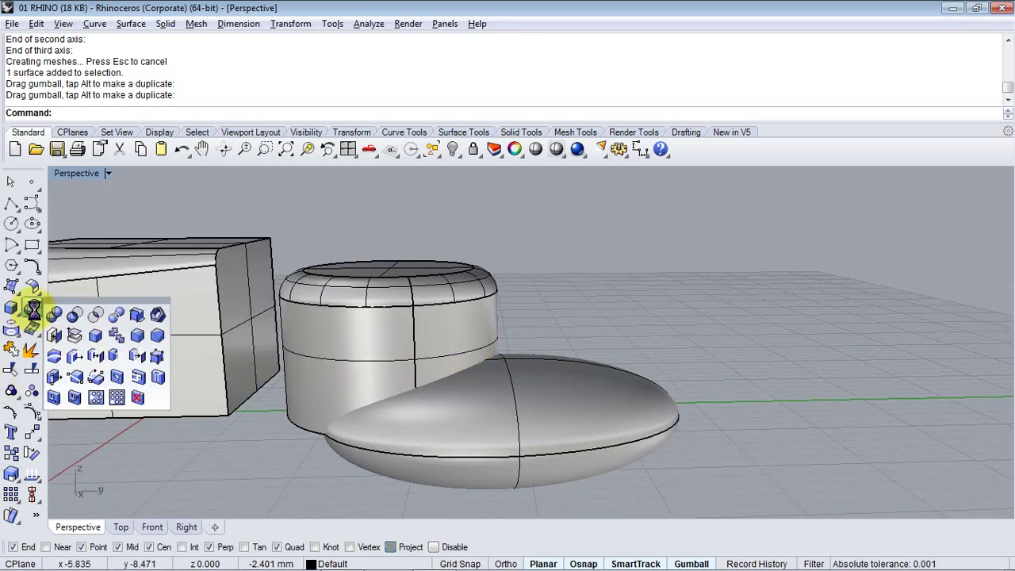
pyautogui.click(73, 316)
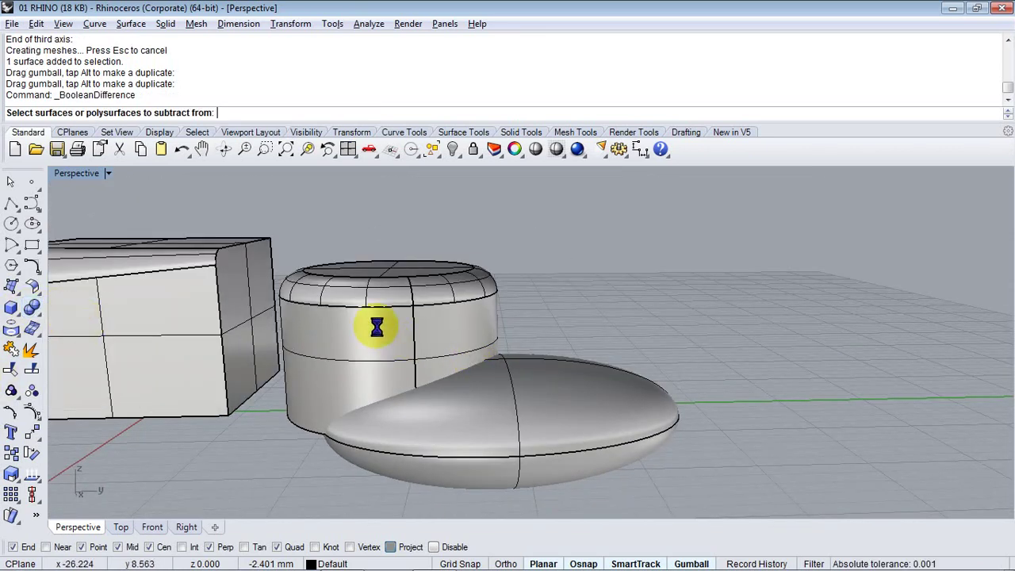
pyautogui.click(390, 362)
pyautogui.press('Return')
pyautogui.click(587, 426)
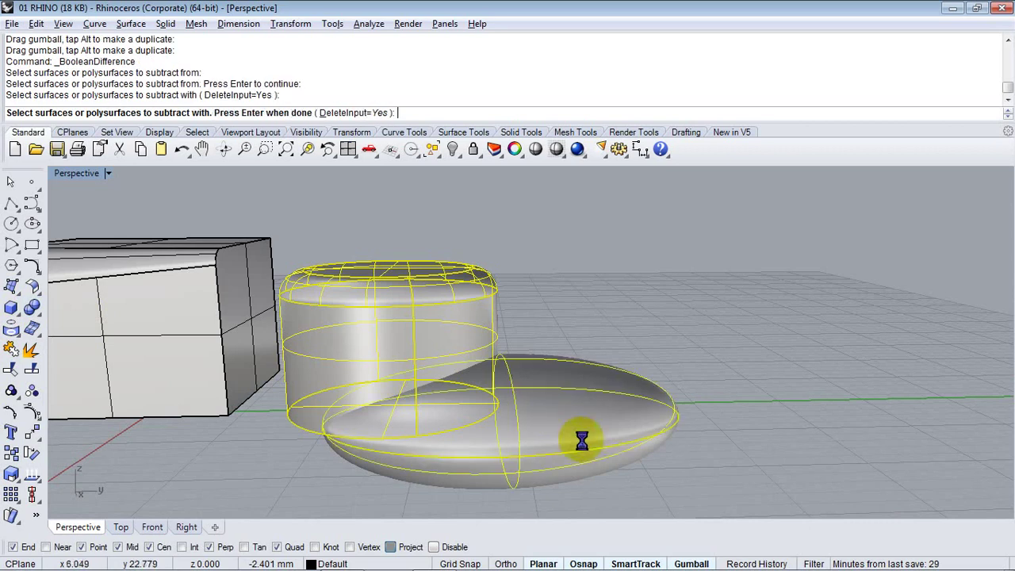
pyautogui.press('Return')
pyautogui.moveTo(604, 435); pyautogui.dragTo(337, 356, button='right')
pyautogui.scroll(5, 338, 356)
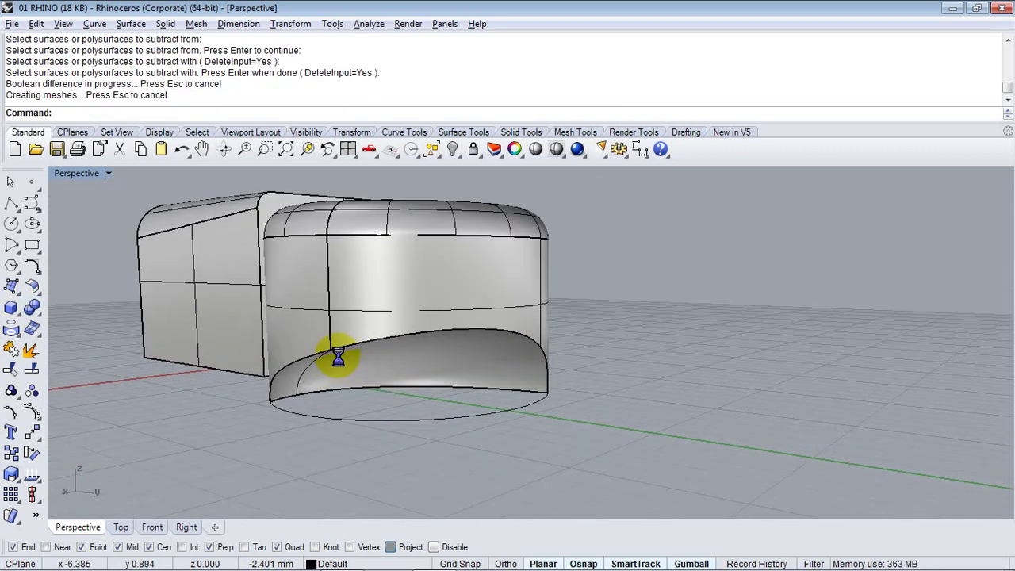
pyautogui.moveTo(435, 383)
pyautogui.keyDown('shift'); pyautogui.mouseDown(button='right')
pyautogui.moveTo(440, 452)
pyautogui.moveTo(431, 426)
pyautogui.moveTo(444, 386)
pyautogui.mouseUp(button='right'); pyautogui.keyUp('shift')
pyautogui.scroll(2, 428, 428)
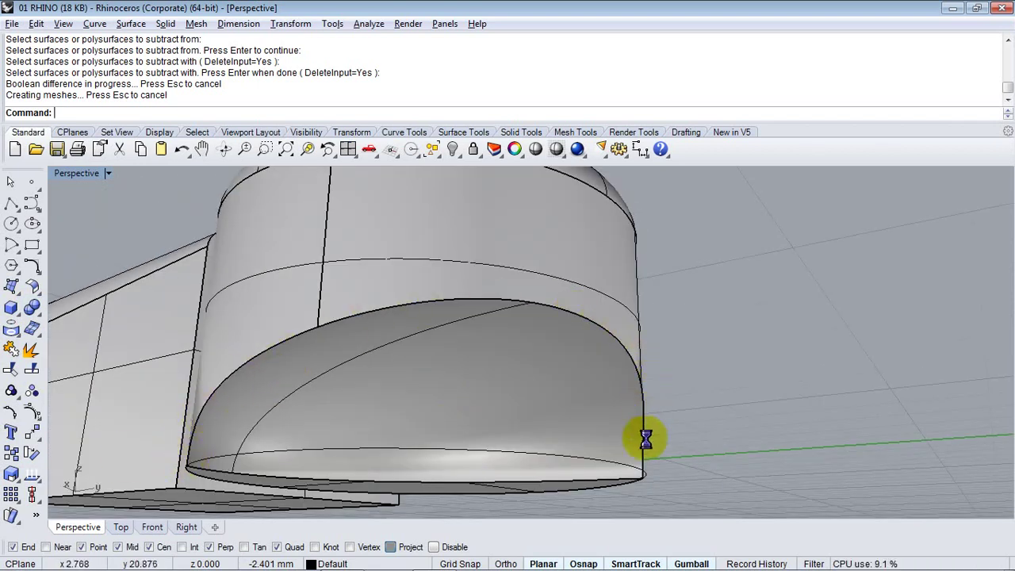
# Start an edge fillet of radius 1 on the curved outer edges of the ellipsoid cut in the cylinder's side
pyautogui.moveTo(643, 460); pyautogui.dragTo(476, 464, button='right')
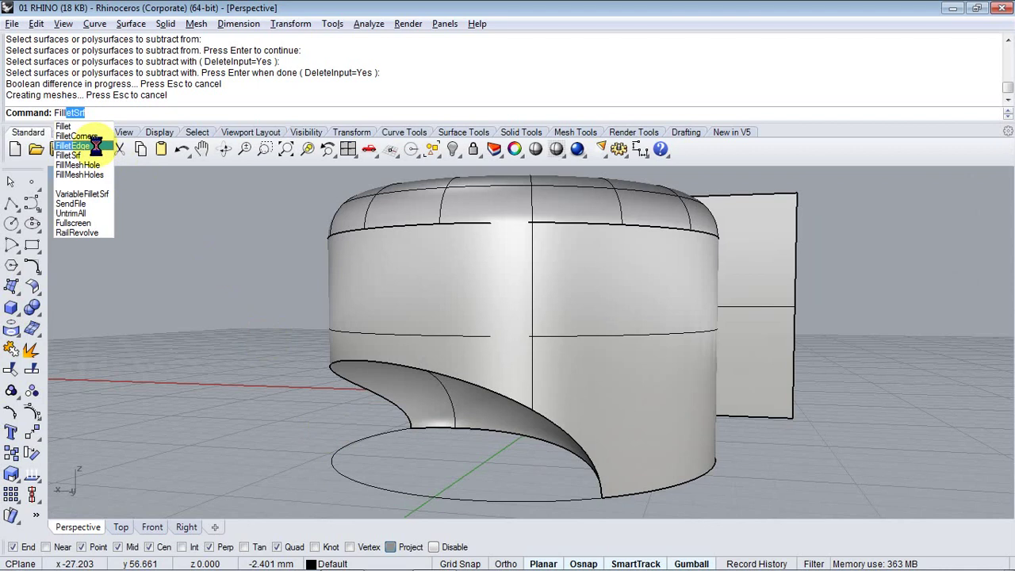
pyautogui.click(96, 146)
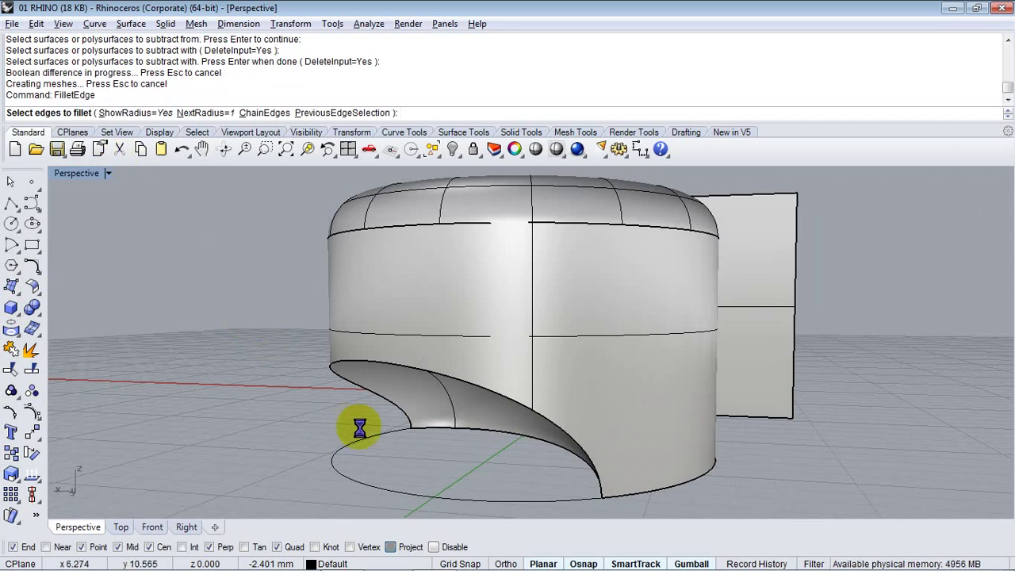
pyautogui.click(381, 395)
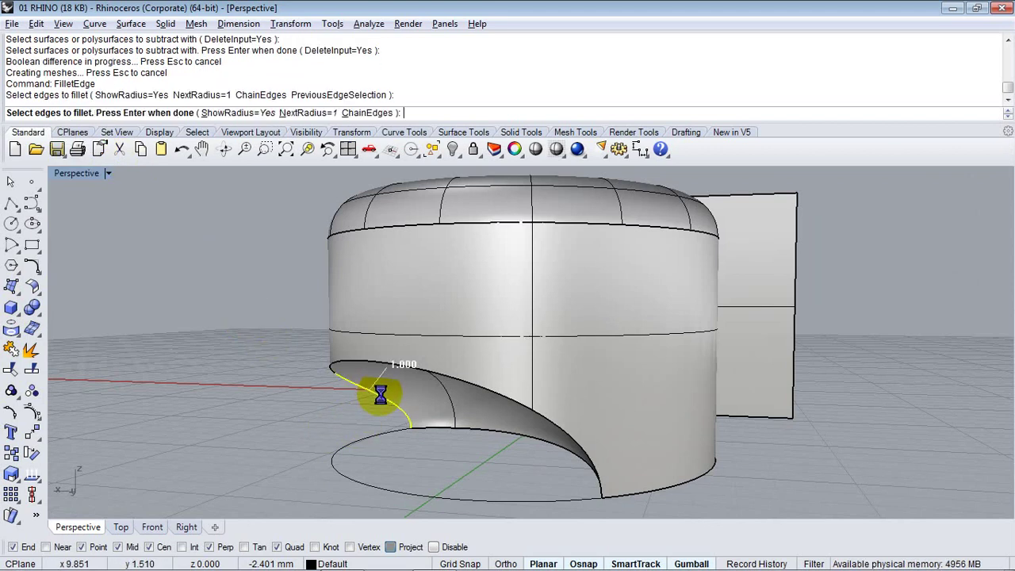
pyautogui.click(334, 364)
pyautogui.moveTo(544, 510); pyautogui.dragTo(584, 447, button='right')
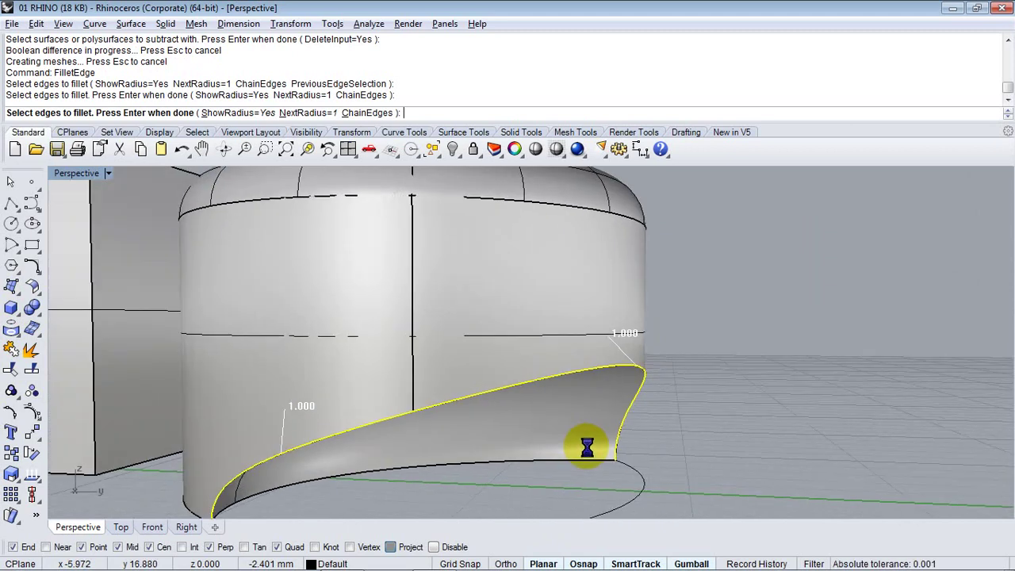
pyautogui.press('Return')
# Reduce the fillet radius at one end of the cut's edge to about 0.2 and create the variable-radius edge fillet
pyautogui.moveTo(680, 447); pyautogui.dragTo(505, 429, button='right')
pyautogui.scroll(4, 386, 382)
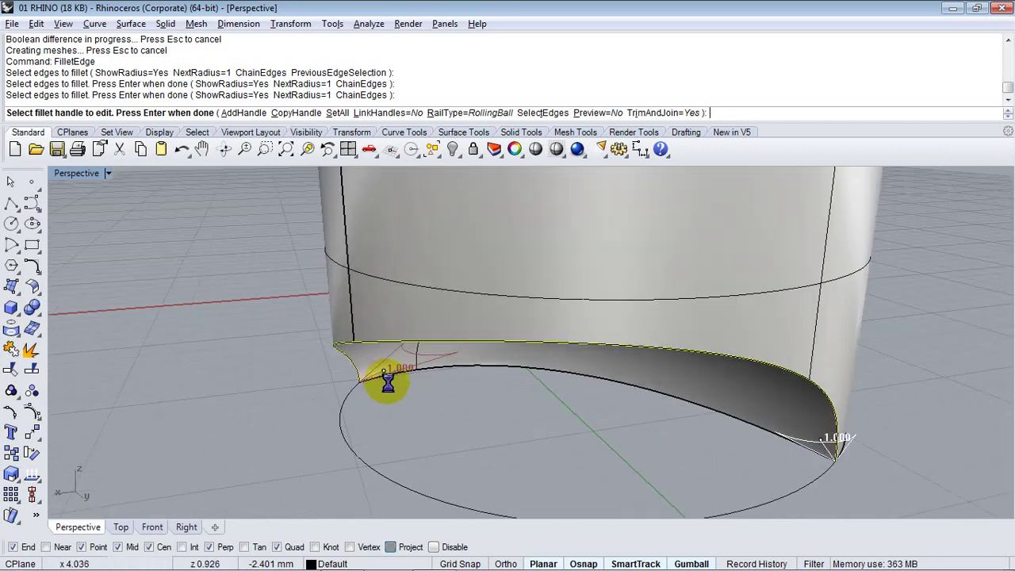
pyautogui.click(380, 367)
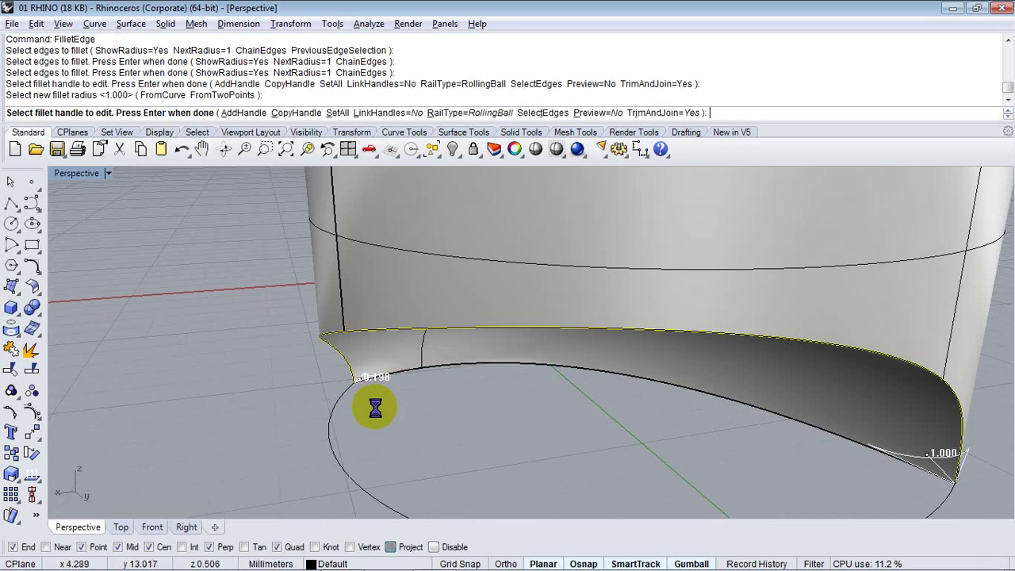
pyautogui.moveTo(376, 406); pyautogui.dragTo(467, 407, button='right')
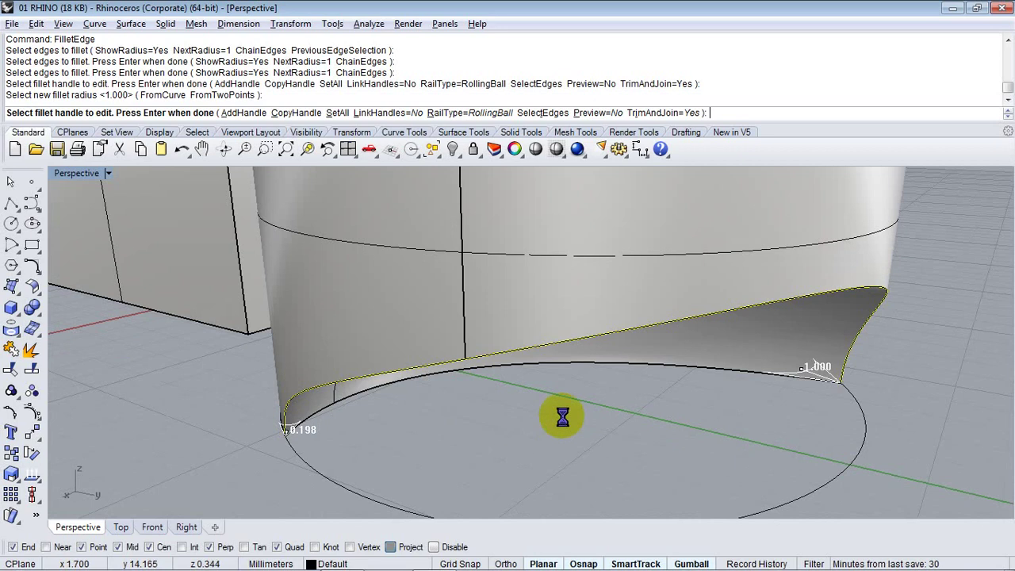
pyautogui.press('Return')
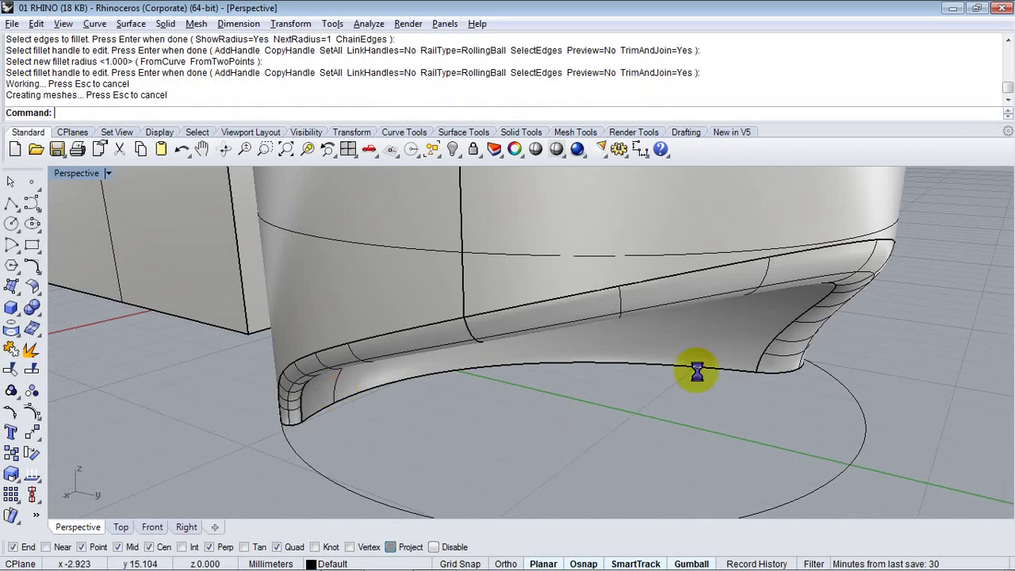
pyautogui.scroll(-3, 727, 379)
pyautogui.moveTo(743, 394); pyautogui.dragTo(415, 421, button='right')
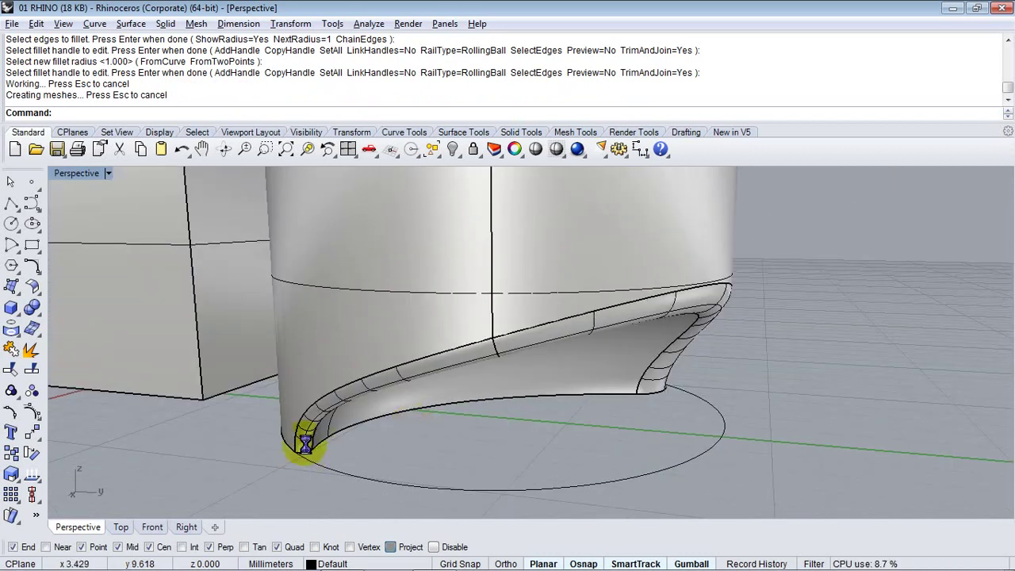
pyautogui.moveTo(306, 445); pyautogui.dragTo(347, 410, button='right')
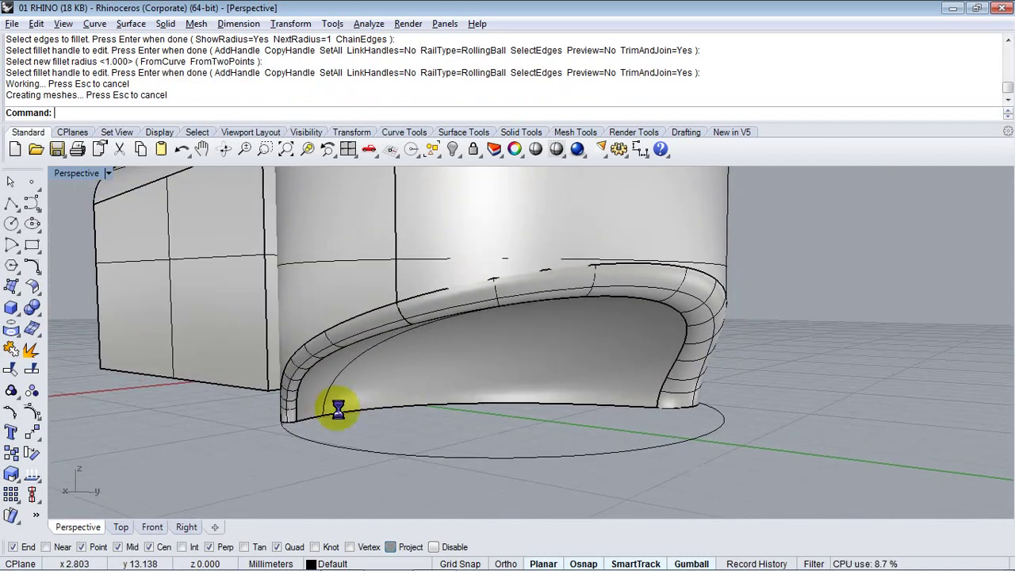
# View the whole model in Wireframe display and return the perspective viewport to Shaded
pyautogui.click(106, 177)
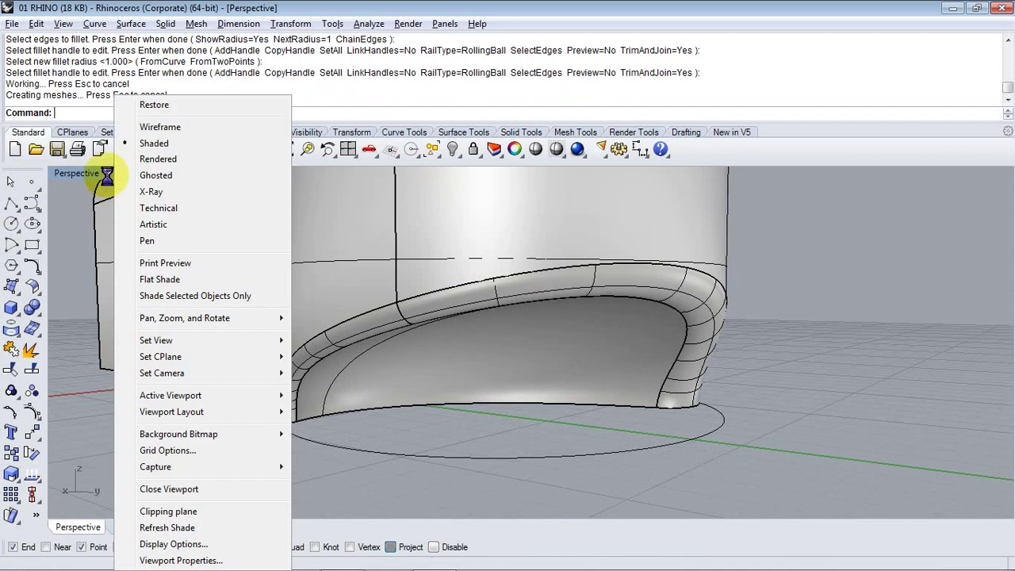
pyautogui.click(181, 129)
pyautogui.moveTo(275, 236); pyautogui.dragTo(440, 385, button='right')
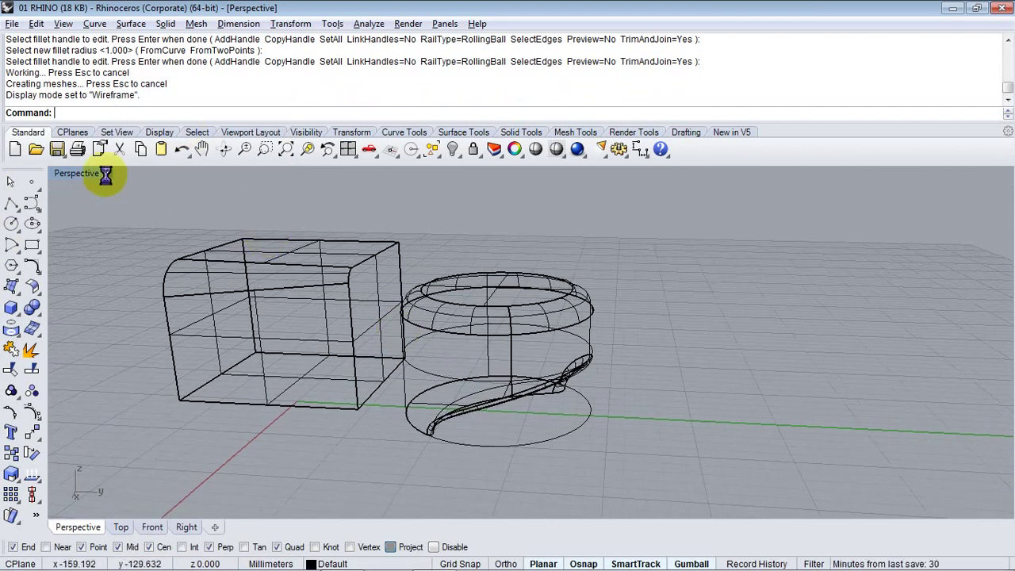
pyautogui.click(108, 174)
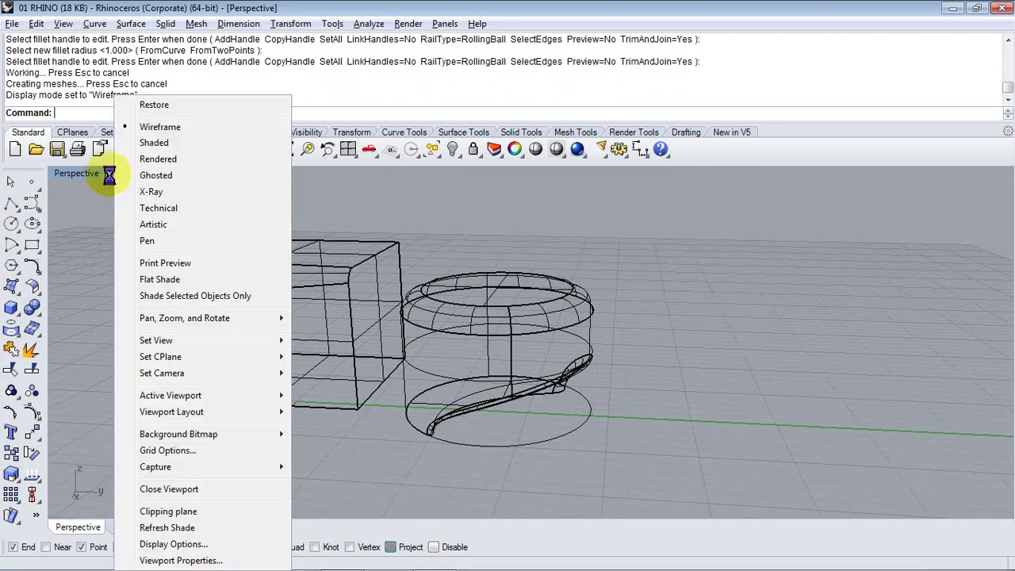
pyautogui.click(155, 142)
# Set the perspective viewport to Rendered display and examine the filleted cut from several angles
pyautogui.click(107, 173)
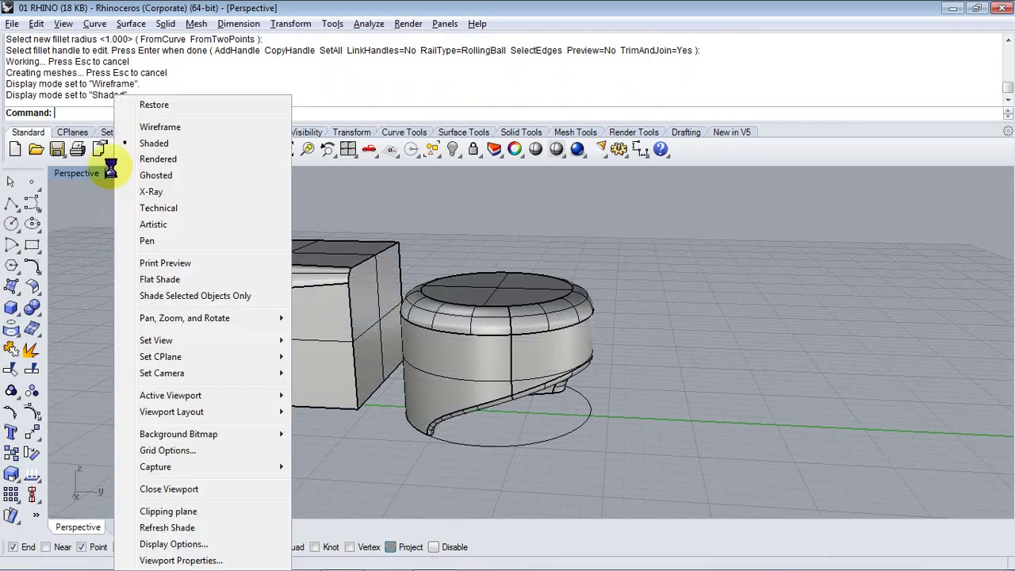
pyautogui.click(161, 159)
pyautogui.moveTo(444, 408); pyautogui.dragTo(372, 375, button='right')
pyautogui.scroll(6, 445, 374)
pyautogui.keyDown('shift'); pyautogui.moveTo(510, 394); pyautogui.dragTo(558, 433, button='right'); pyautogui.keyUp('shift')
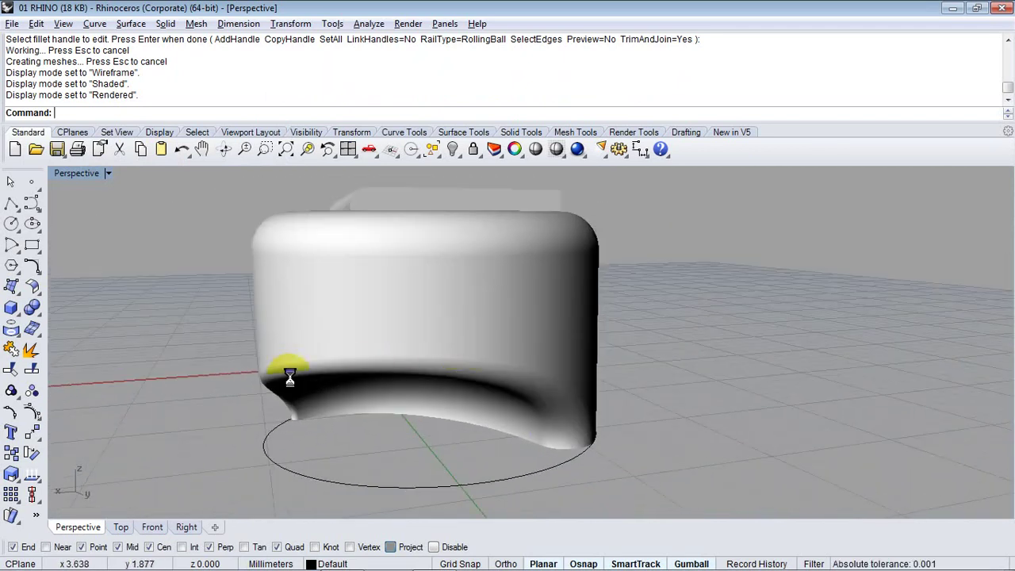
pyautogui.moveTo(279, 413); pyautogui.dragTo(496, 413, button='right')
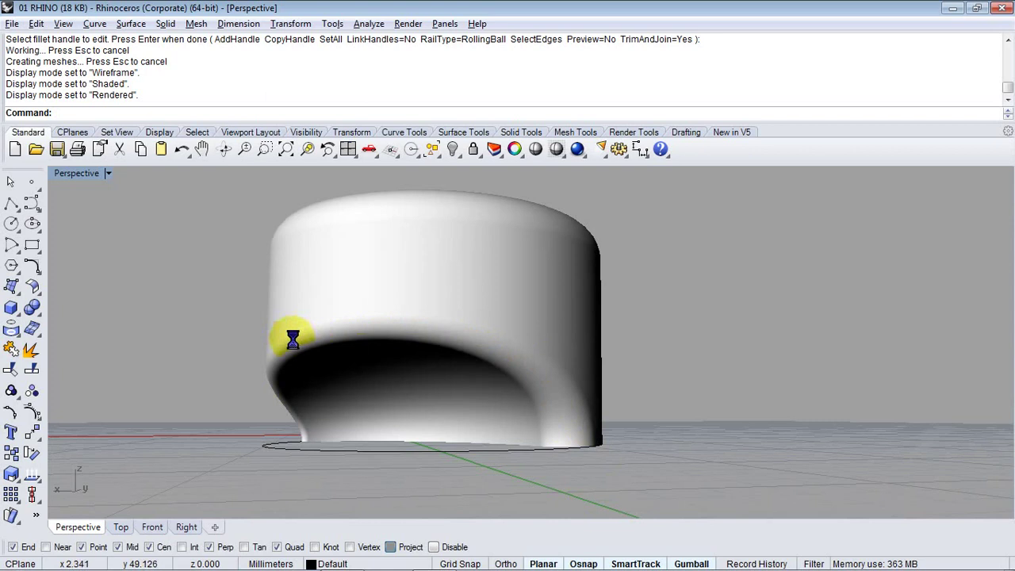
pyautogui.moveTo(309, 426); pyautogui.dragTo(424, 431, button='right')
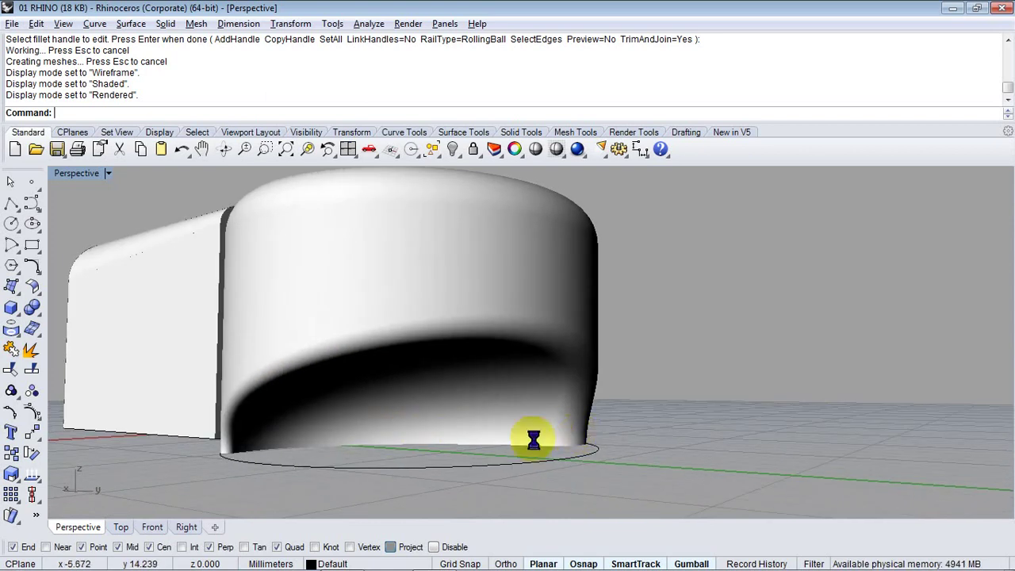